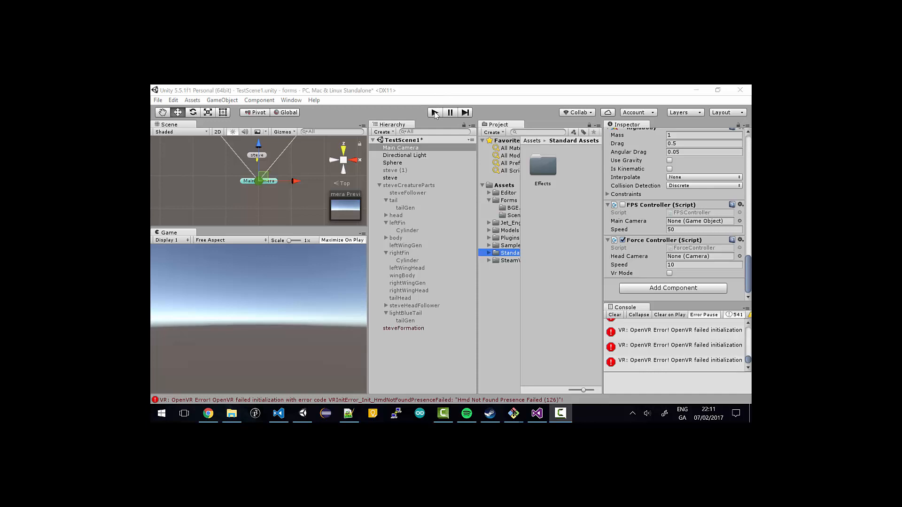
Run the scene in play mode to watch the existing creature move, and stop playback.
{"action": "left_click", "coordinate": [435, 112]}
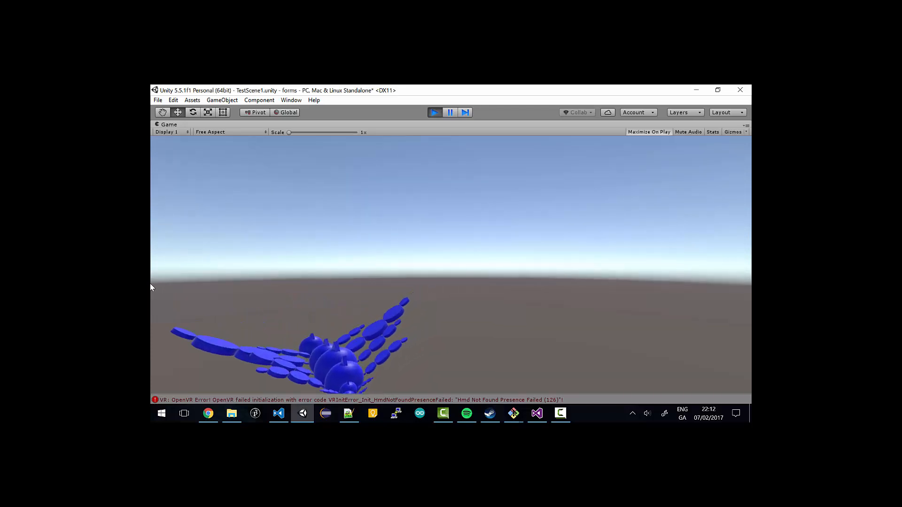
{"action": "left_click", "coordinate": [435, 112]}
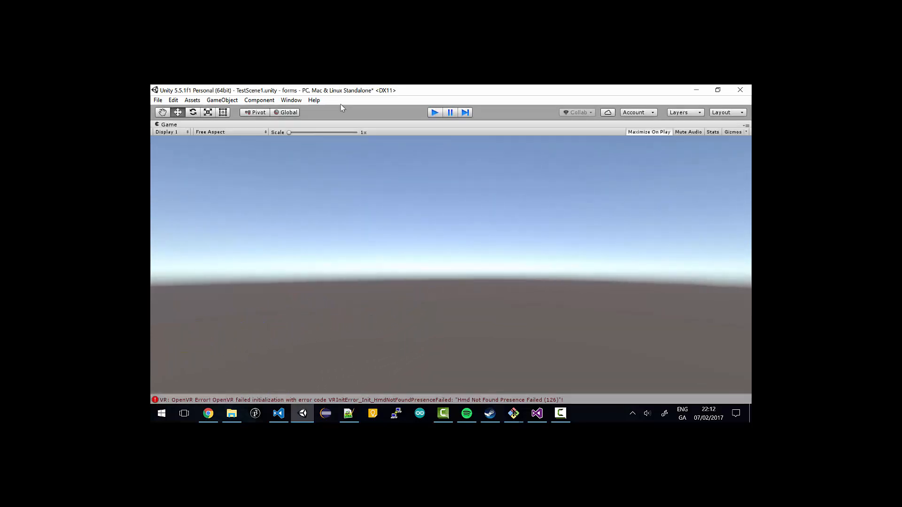
Deactivate the steve creature object and collapse the steveCreatureParts group in the hierarchy.
{"action": "left_click", "coordinate": [389, 178]}
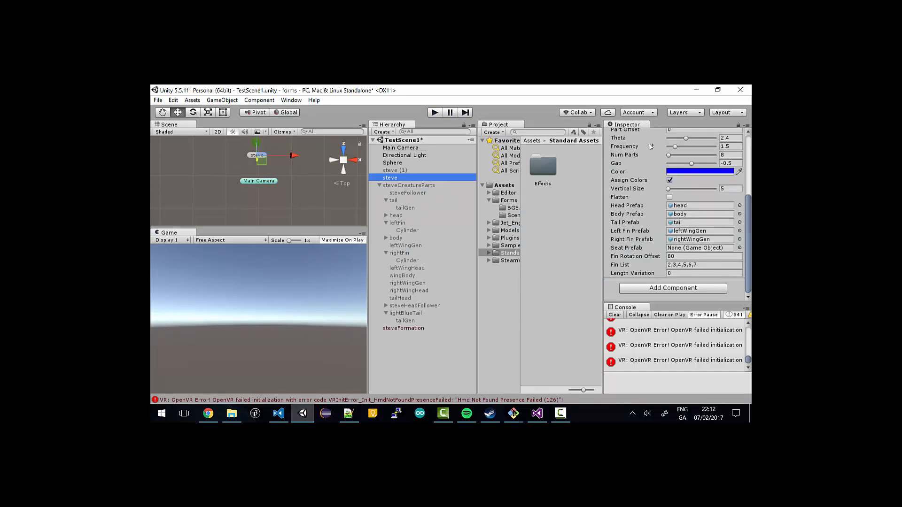
{"action": "scroll", "coordinate": [654, 168], "scroll_direction": "up", "scroll_amount": 5}
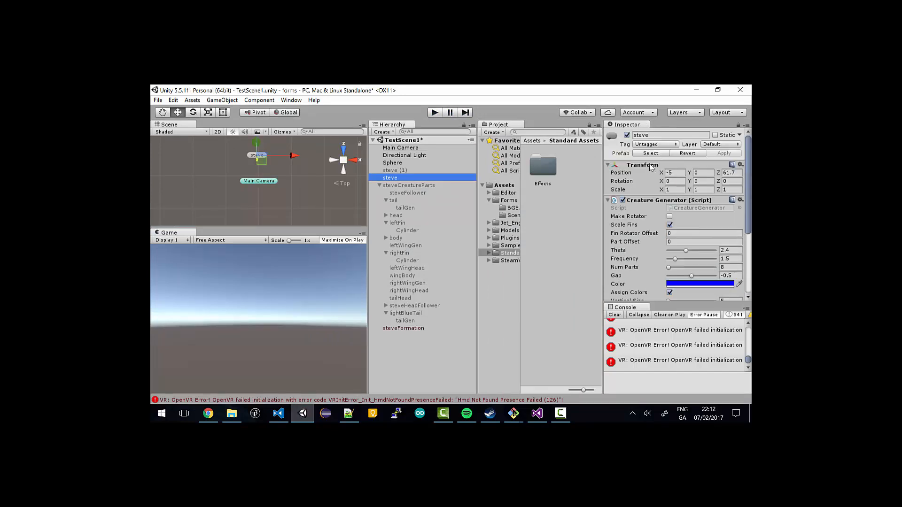
{"action": "left_click", "coordinate": [627, 135]}
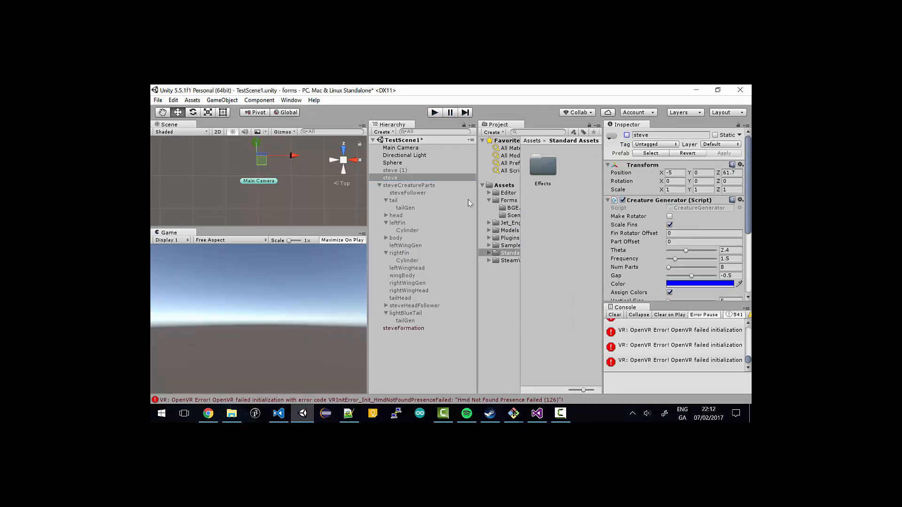
{"action": "left_click", "coordinate": [379, 185]}
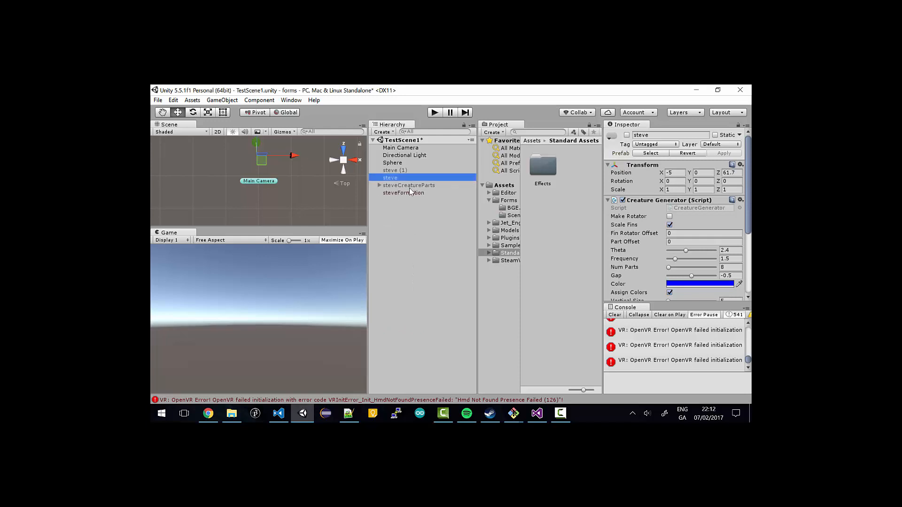
Create an empty game object in the scene and rename it steveCreatureParts1.
{"action": "left_click", "coordinate": [222, 100]}
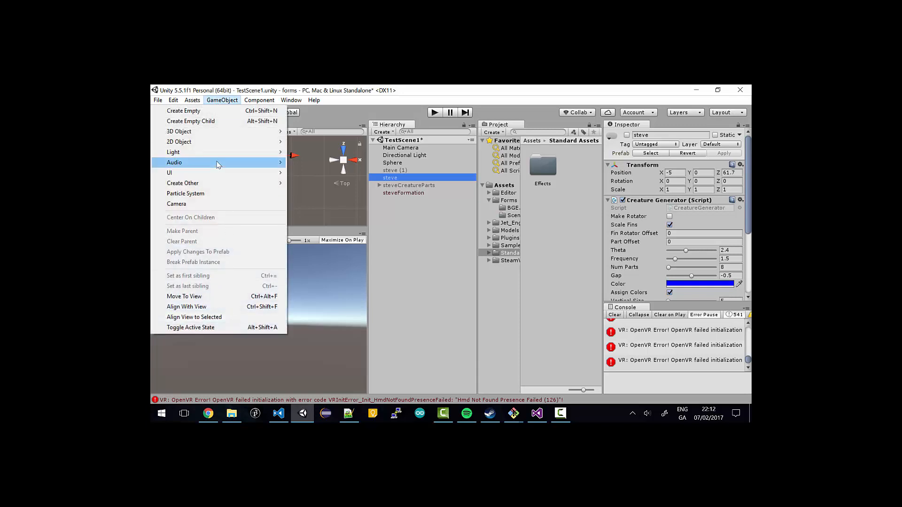
{"action": "left_click", "coordinate": [186, 110]}
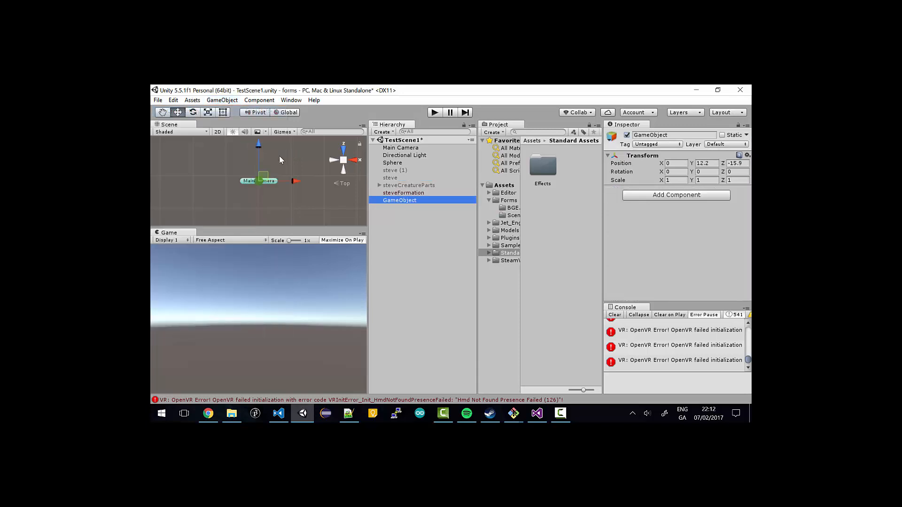
{"action": "right_click", "coordinate": [407, 201]}
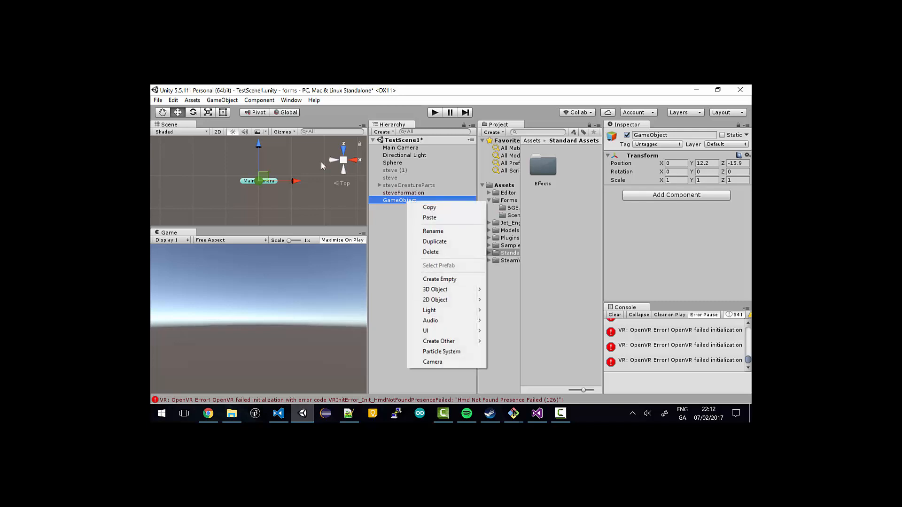
{"action": "left_click", "coordinate": [446, 231]}
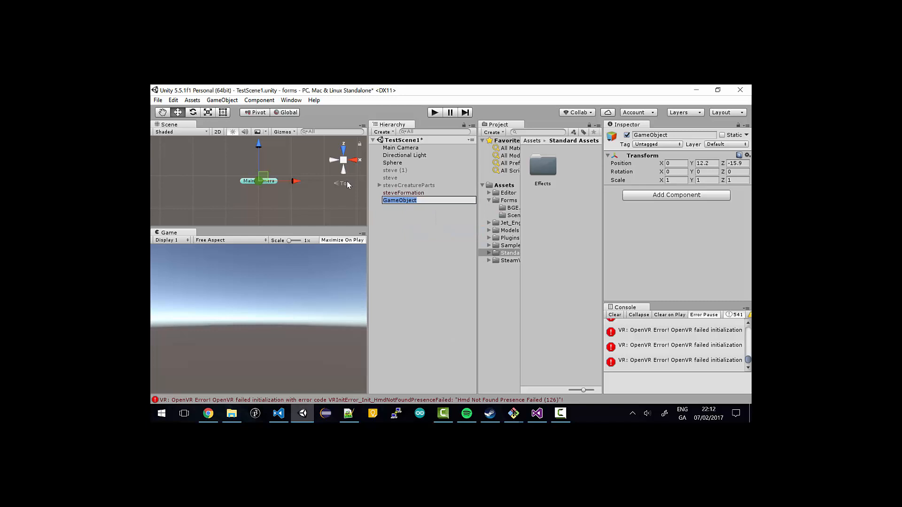
{"action": "type", "text": "steveCreatureParts1"}
{"action": "key", "text": "Return"}
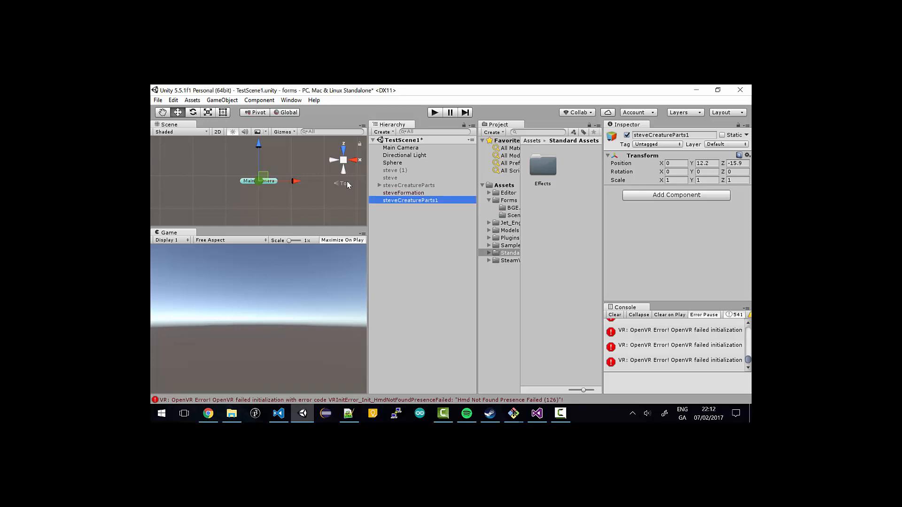
Add a 3D sphere as a child of steveCreatureParts1 and rename it head.
{"action": "right_click", "coordinate": [434, 202]}
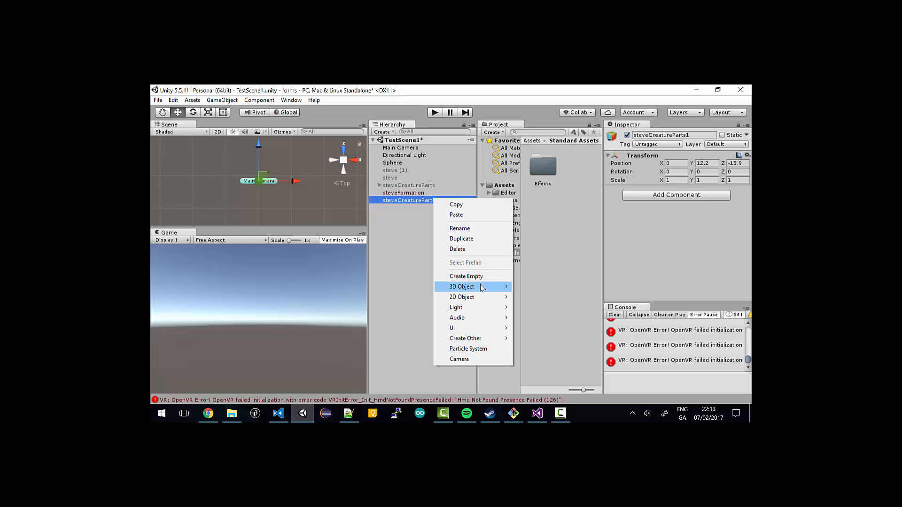
{"action": "mouse_move", "coordinate": [482, 288]}
{"action": "left_click", "coordinate": [390, 296]}
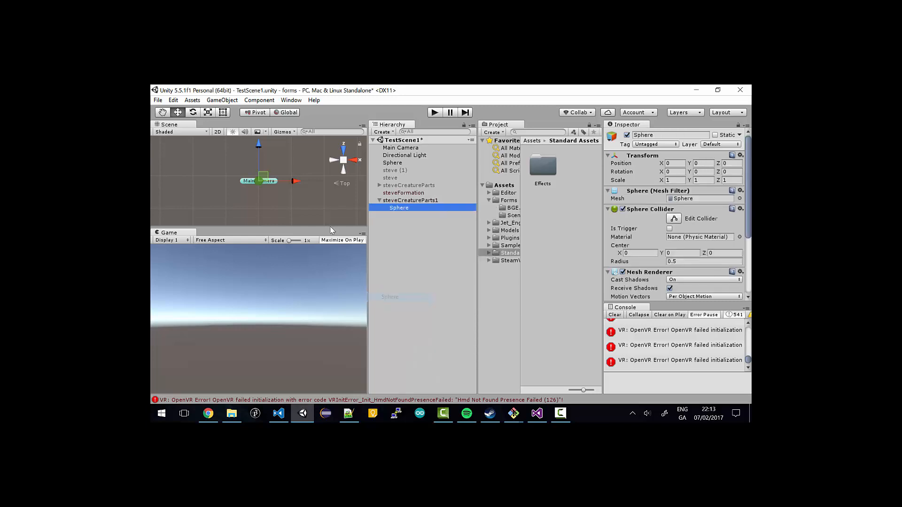
{"action": "right_click", "coordinate": [410, 209]}
{"action": "left_click", "coordinate": [447, 240]}
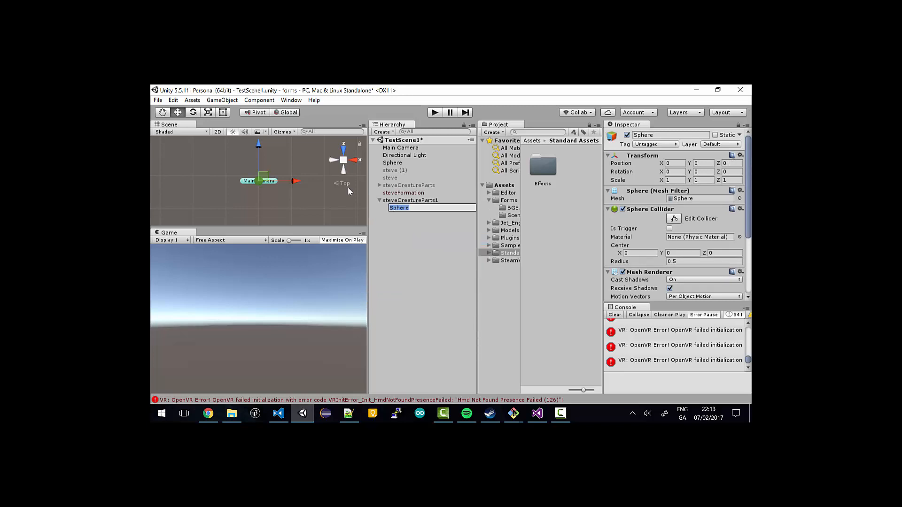
{"action": "type", "text": "head"}
{"action": "key", "text": "Return"}
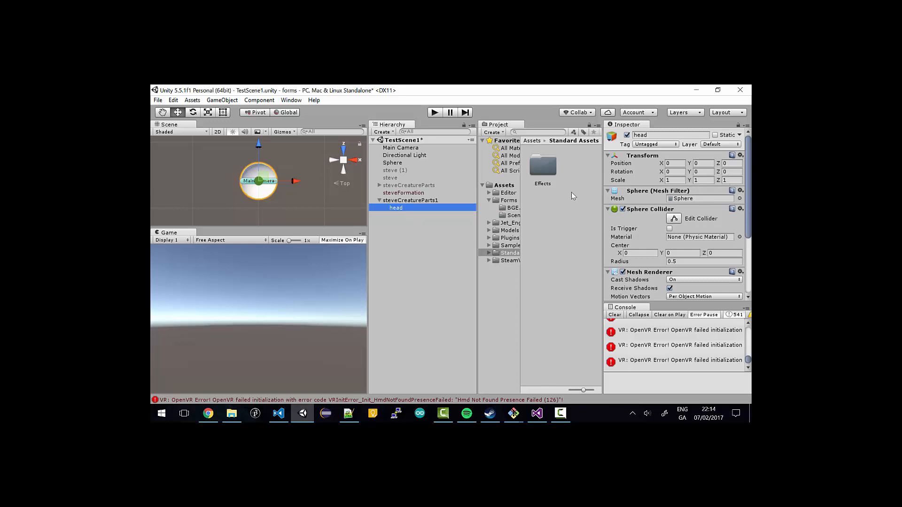
Add the Boid script component to the head sphere.
{"action": "left_click_drag", "start_coordinate": [750, 200], "coordinate": [750, 236]}
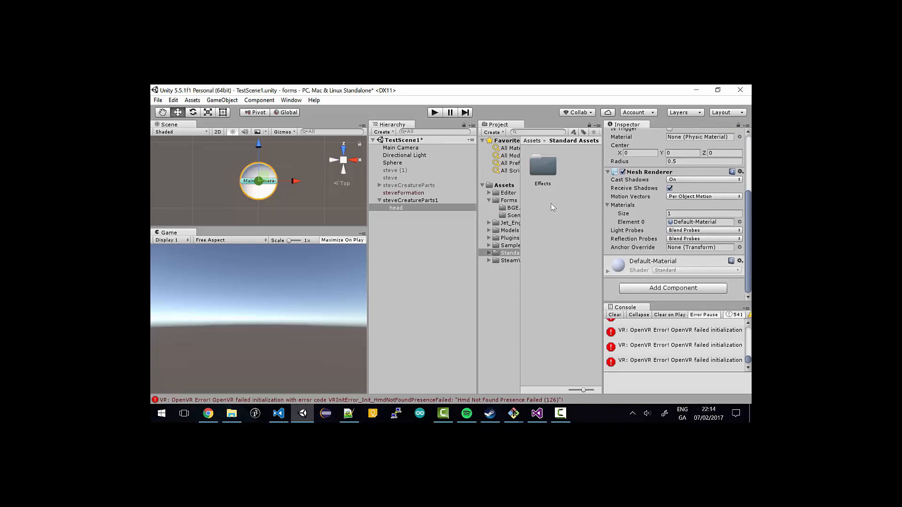
{"action": "left_click", "coordinate": [669, 288]}
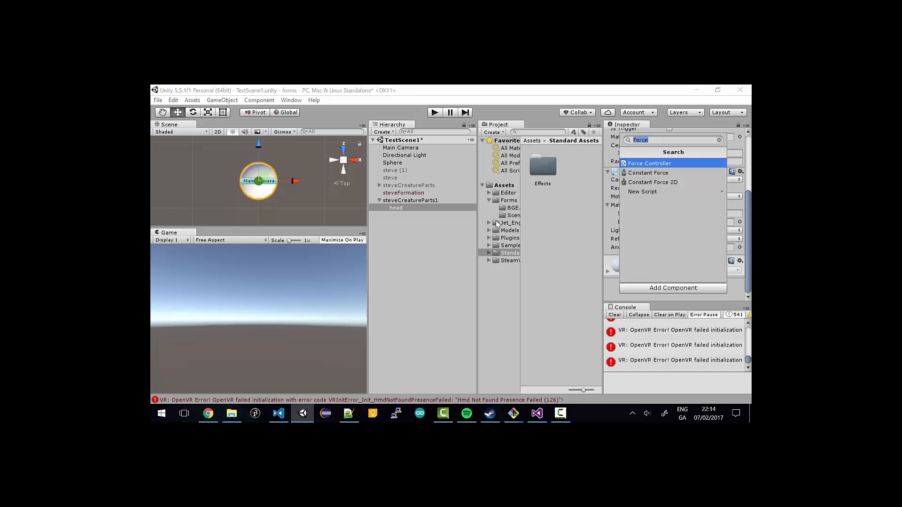
{"action": "type", "text": "Boid"}
{"action": "key", "text": "Return"}
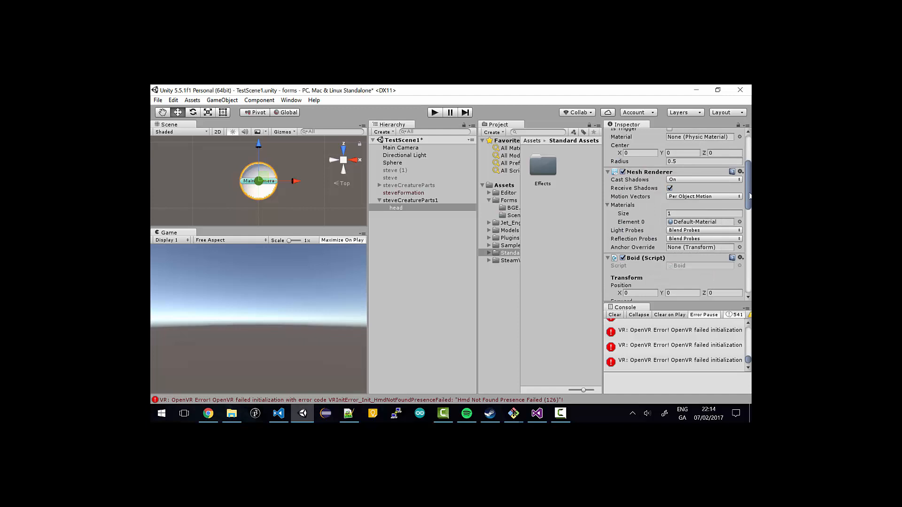
{"action": "left_click_drag", "start_coordinate": [750, 198], "coordinate": [751, 217]}
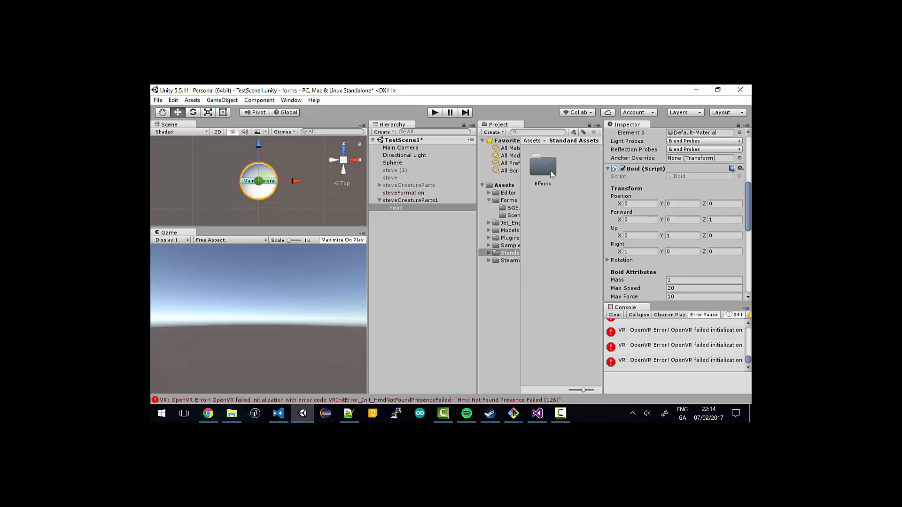
{"action": "left_click_drag", "start_coordinate": [748, 213], "coordinate": [748, 229]}
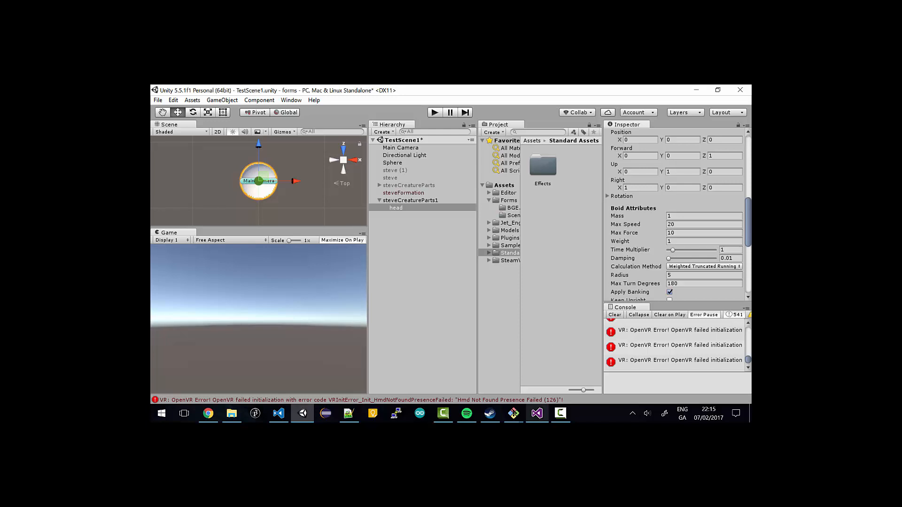
{"action": "left_click", "coordinate": [562, 414]}
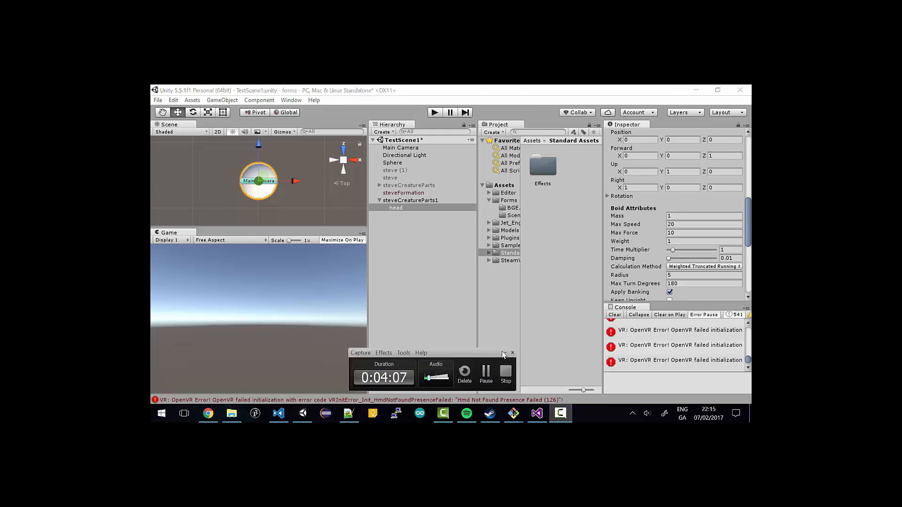
{"action": "left_click", "coordinate": [506, 352]}
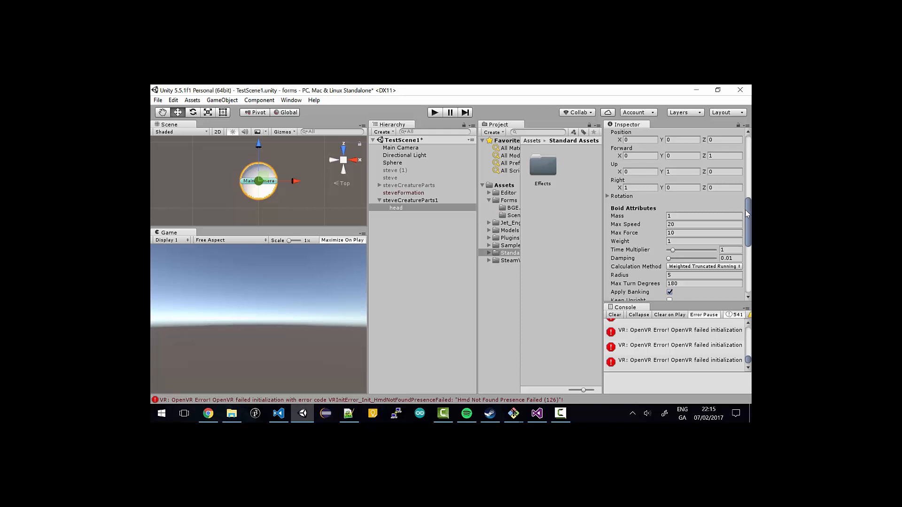
Set the head's Boid Max Speed to 8 and its Max Force to 10.
{"action": "left_click_drag", "start_coordinate": [747, 210], "coordinate": [747, 214]}
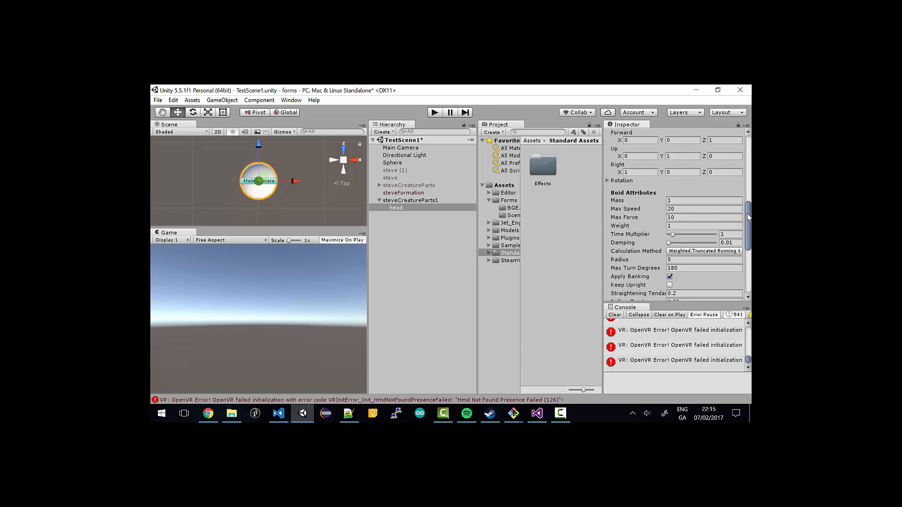
{"action": "left_click", "coordinate": [683, 207]}
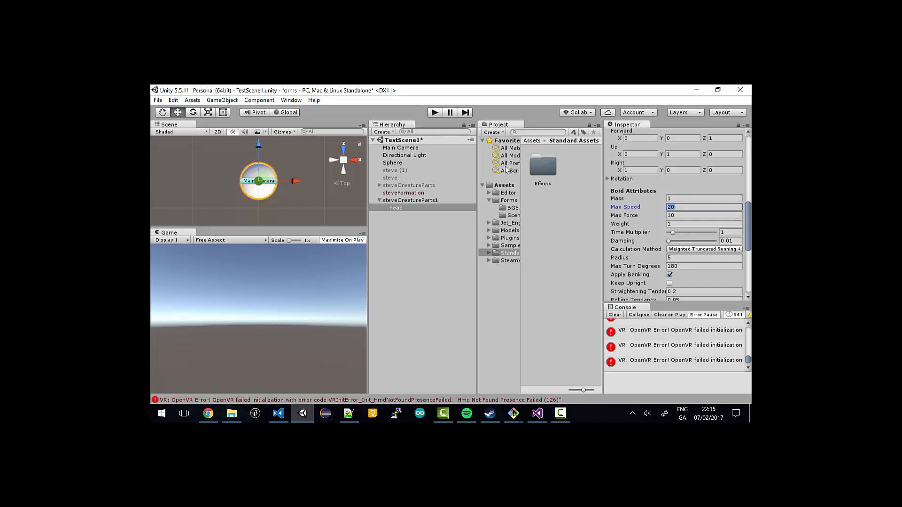
{"action": "type", "text": "8"}
{"action": "key", "text": "Tab"}
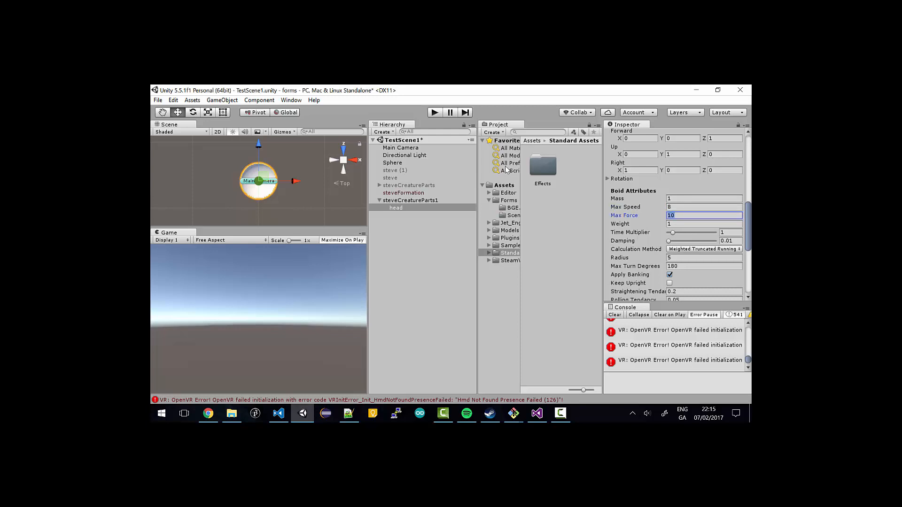
{"action": "type", "text": "10"}
Choose Weighted Truncated Running Sum With Prioritisation as the Boid's calculation method.
{"action": "left_click_drag", "start_coordinate": [750, 230], "coordinate": [750, 237]}
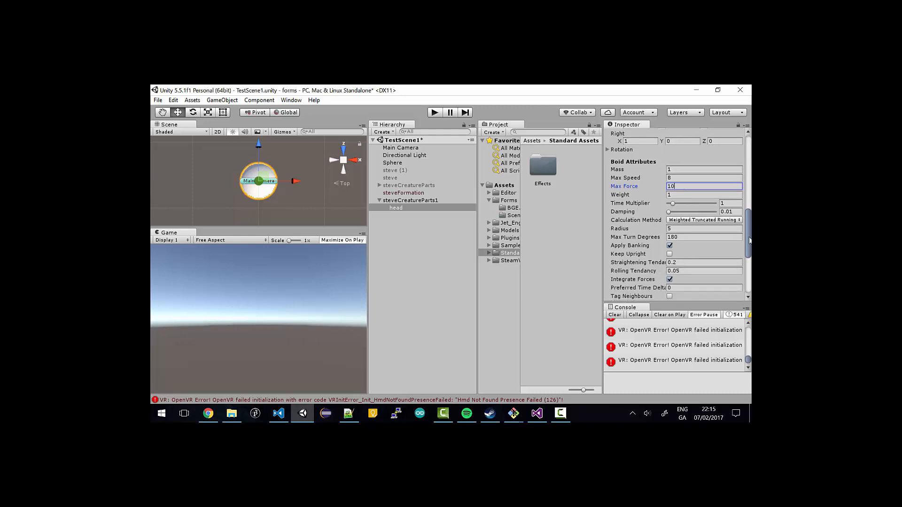
{"action": "left_click", "coordinate": [731, 212]}
{"action": "left_click_drag", "start_coordinate": [749, 221], "coordinate": [749, 226]}
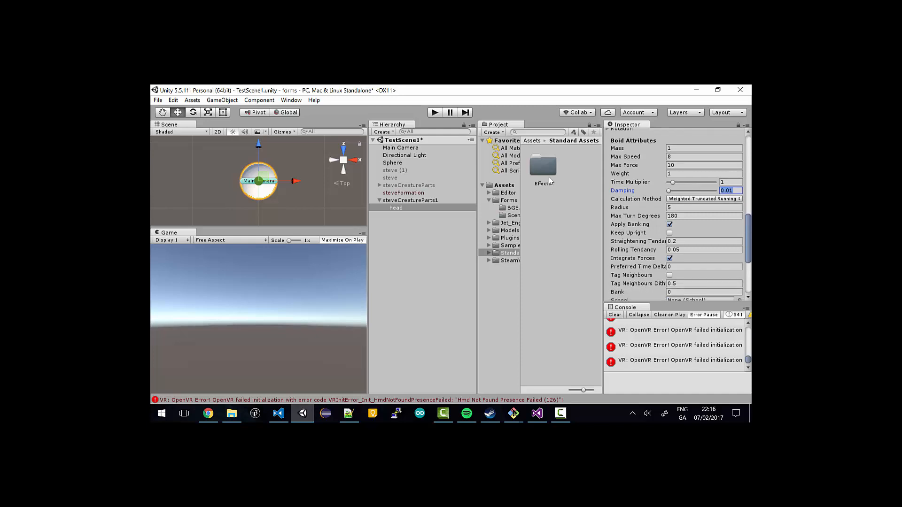
{"action": "left_click", "coordinate": [698, 199]}
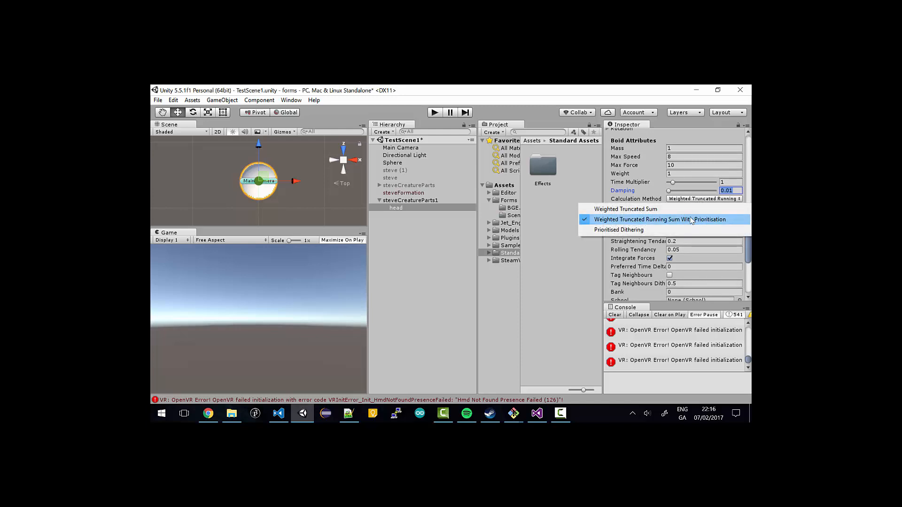
{"action": "left_click", "coordinate": [658, 222]}
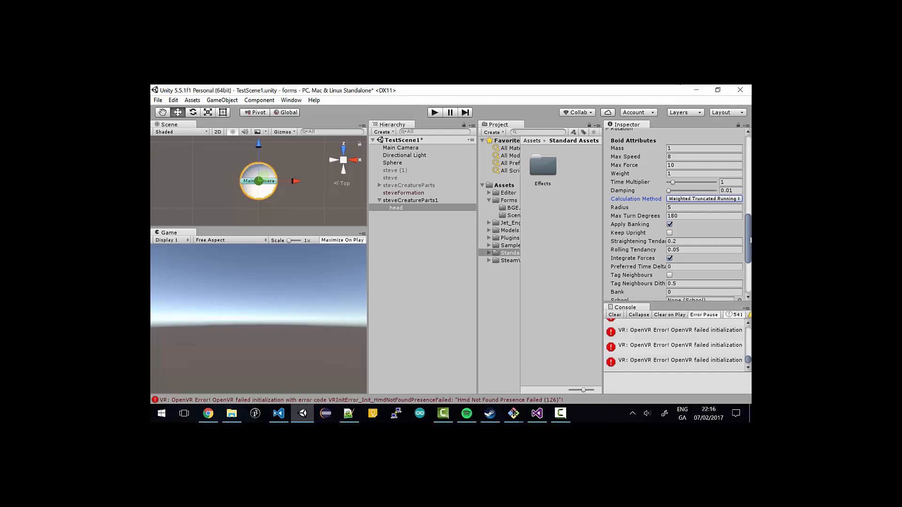
Set the Boid's Straightening Tendency to 5.
{"action": "scroll", "coordinate": [721, 240], "scroll_direction": "down", "scroll_amount": 2}
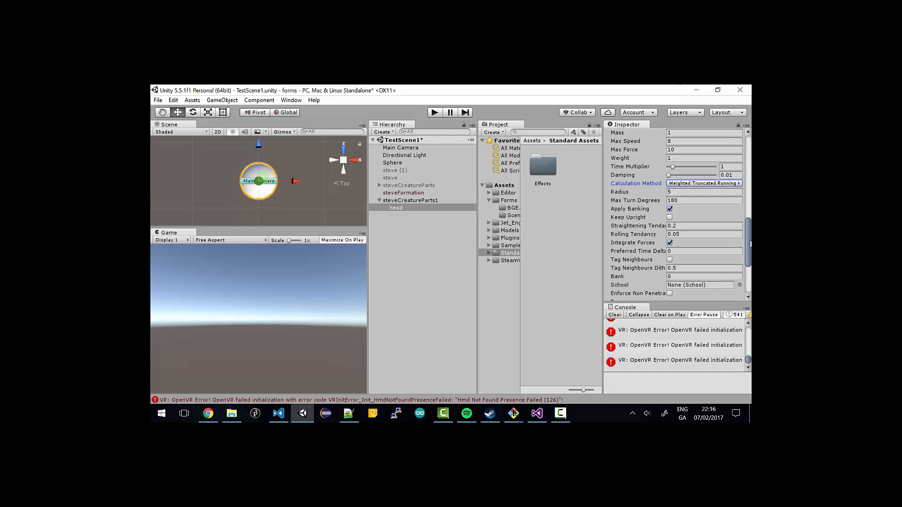
{"action": "left_click", "coordinate": [696, 229]}
{"action": "key", "text": "shift+Tab"}
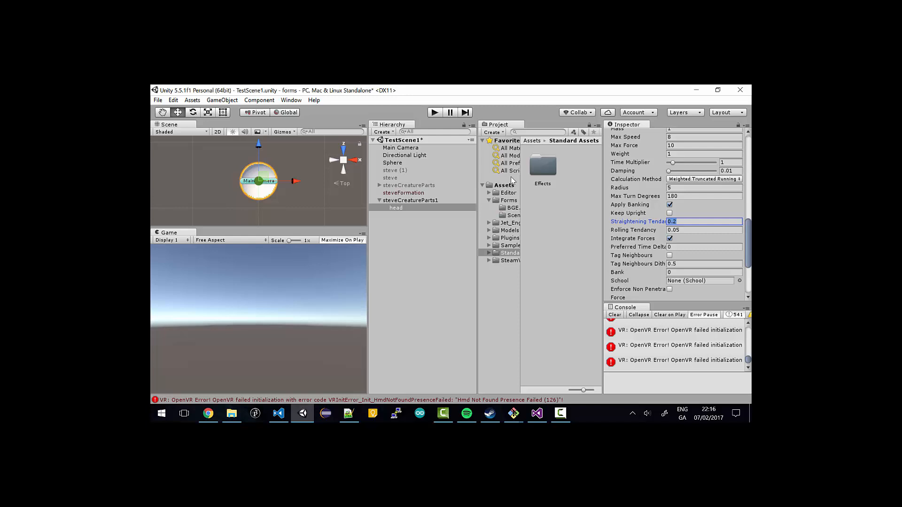
{"action": "type", "text": "5"}
Add the Harmonic script component to the head sphere.
{"action": "left_click_drag", "start_coordinate": [750, 238], "coordinate": [750, 242]}
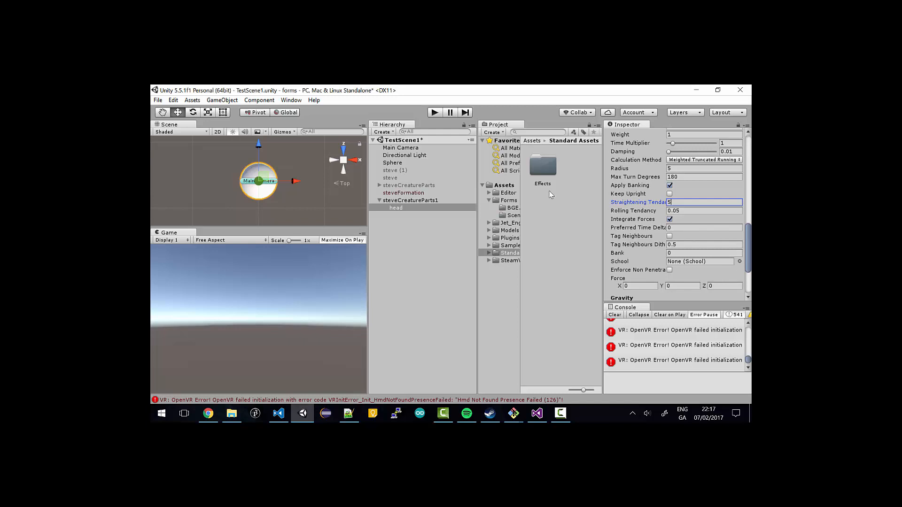
{"action": "left_click_drag", "start_coordinate": [749, 247], "coordinate": [750, 273]}
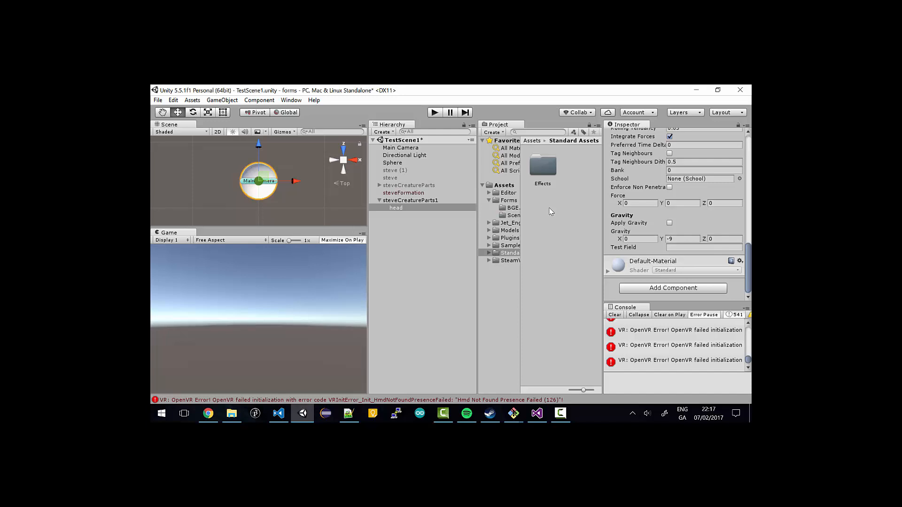
{"action": "left_click", "coordinate": [673, 288]}
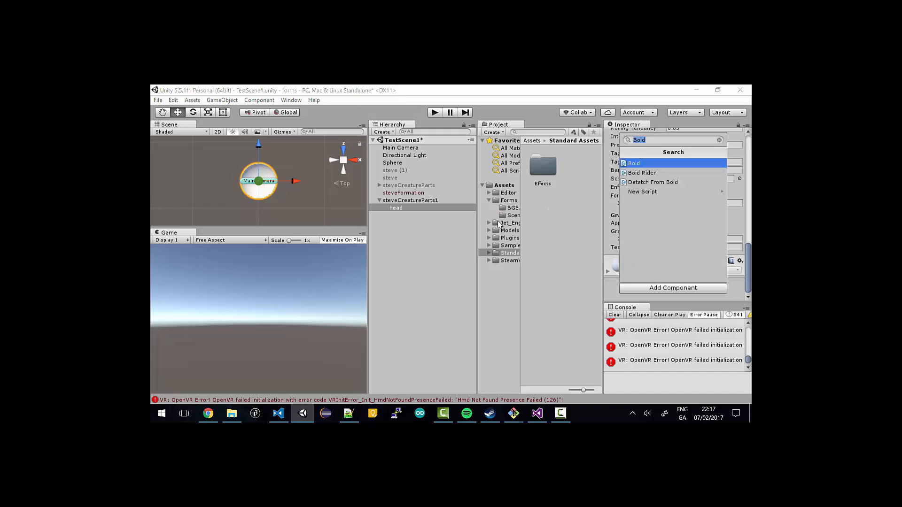
{"action": "type", "text": "Harm"}
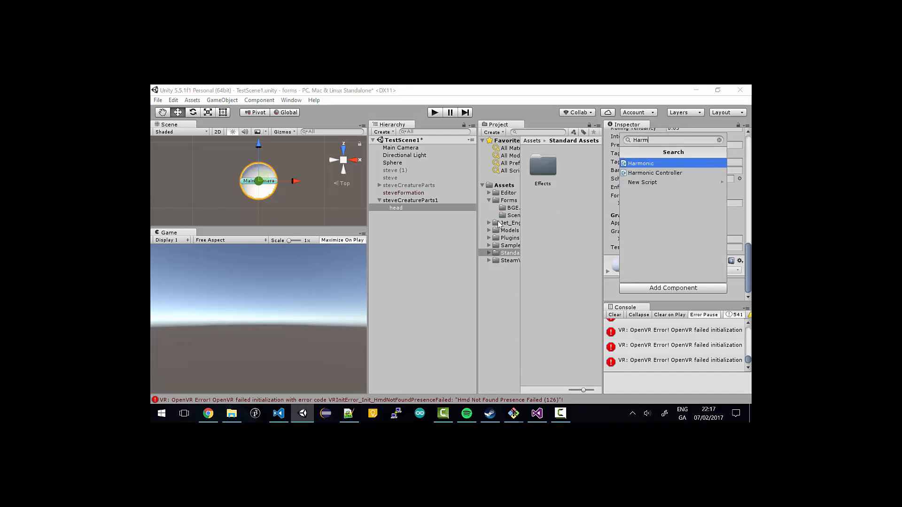
{"action": "key", "text": "Return"}
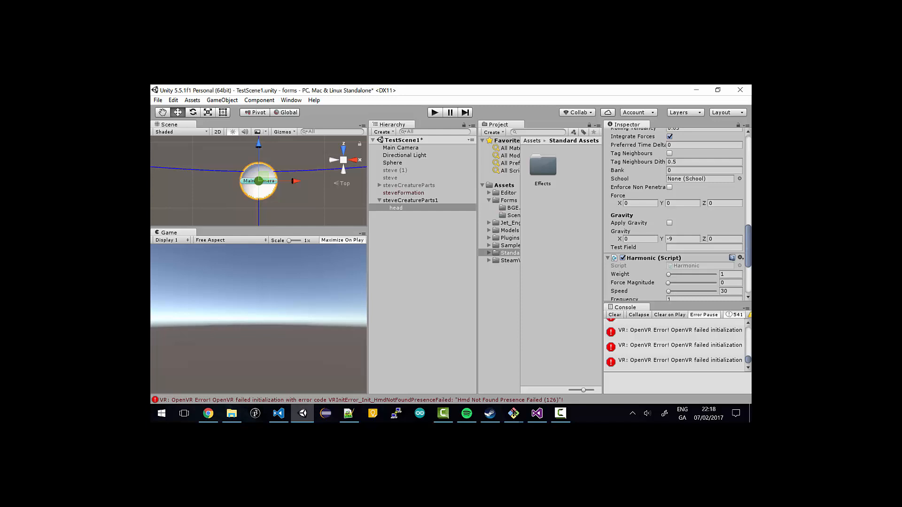
Turn off Integrate Forces in the head's Boid settings.
{"action": "left_click_drag", "start_coordinate": [750, 240], "coordinate": [749, 253]}
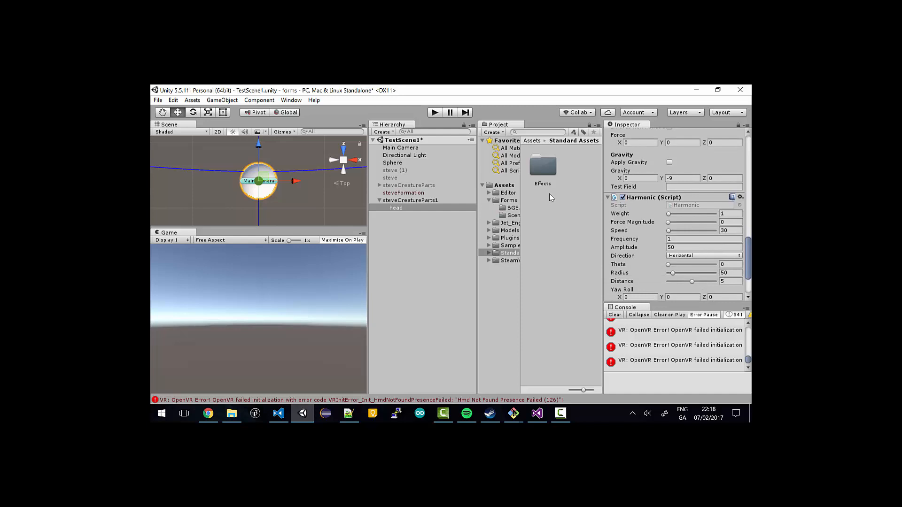
{"action": "scroll", "coordinate": [667, 230], "scroll_direction": "up", "scroll_amount": 5}
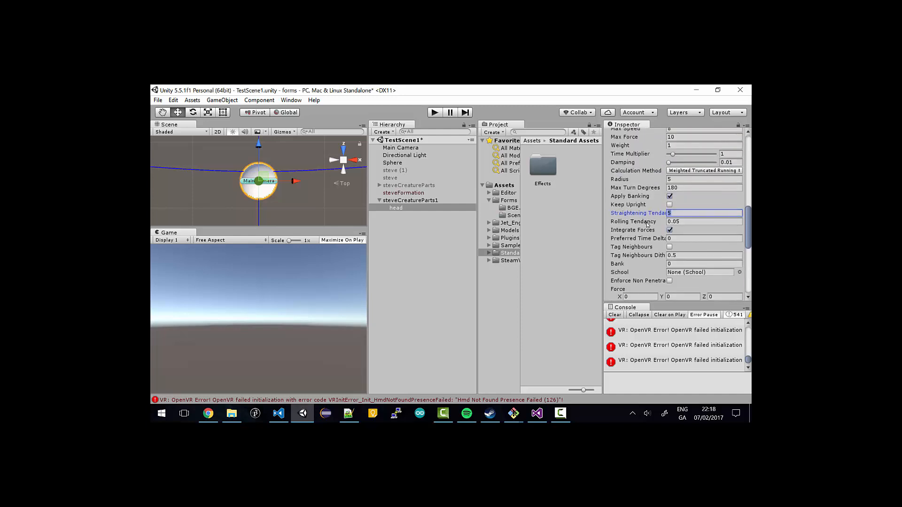
{"action": "left_click", "coordinate": [669, 230]}
Set the head's Harmonic Weight to 10 and its Speed to 200.
{"action": "scroll", "coordinate": [704, 201], "scroll_direction": "down", "scroll_amount": 10}
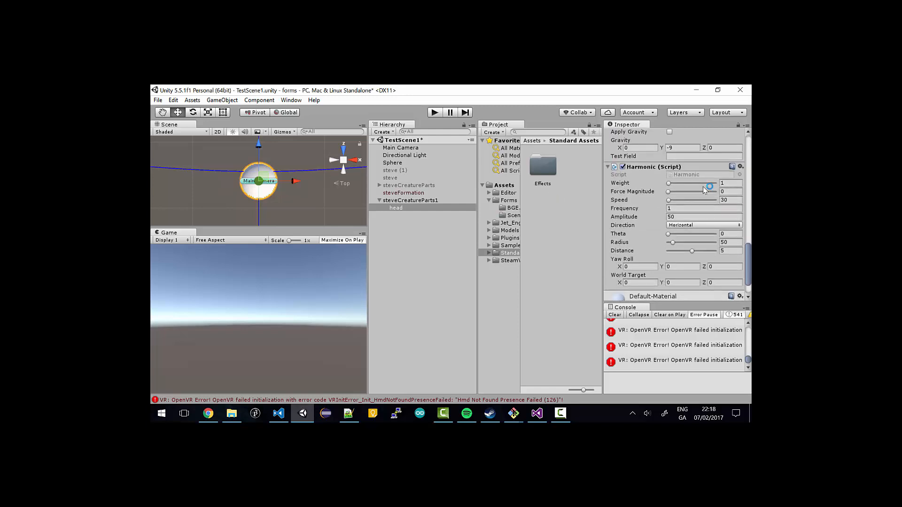
{"action": "left_click", "coordinate": [710, 186]}
{"action": "type", "text": "10"}
{"action": "left_click", "coordinate": [738, 193]}
{"action": "left_click", "coordinate": [698, 192]}
{"action": "left_click_drag", "start_coordinate": [698, 192], "coordinate": [668, 192]}
{"action": "left_click", "coordinate": [730, 200]}
{"action": "left_click_drag", "start_coordinate": [538, 163], "coordinate": [537, 163]}
{"action": "type", "text": "200"}
Set the Harmonic Amplitude to 40 and its Direction to Vertical.
{"action": "left_click", "coordinate": [684, 208]}
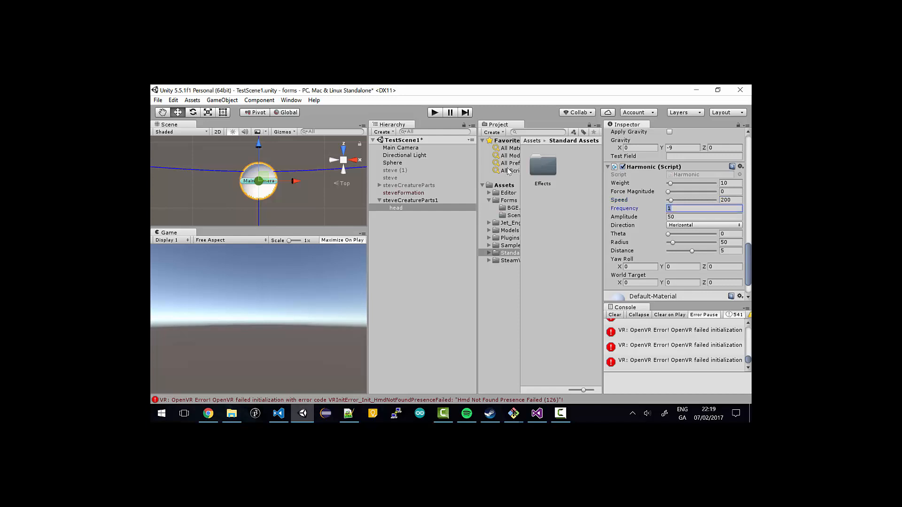
{"action": "left_click", "coordinate": [686, 217]}
{"action": "type", "text": "409"}
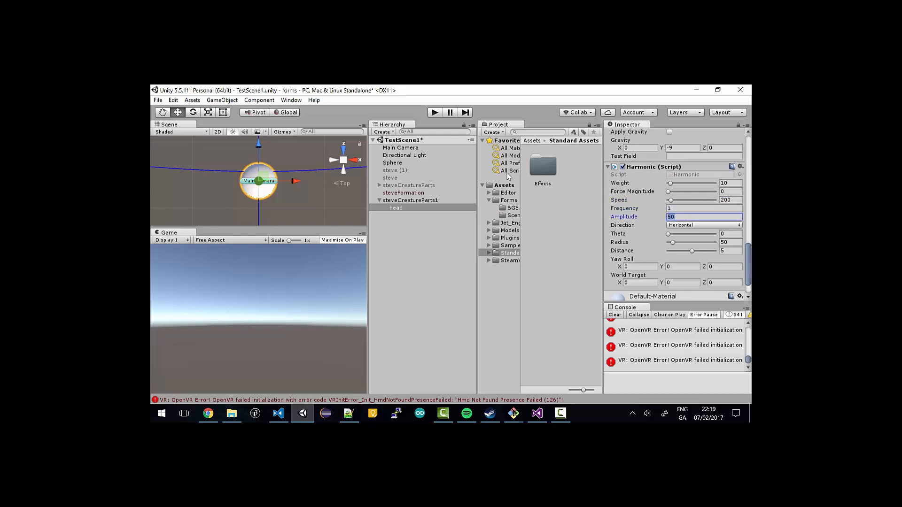
{"action": "key", "text": "BackSpace"}
{"action": "left_click", "coordinate": [686, 227]}
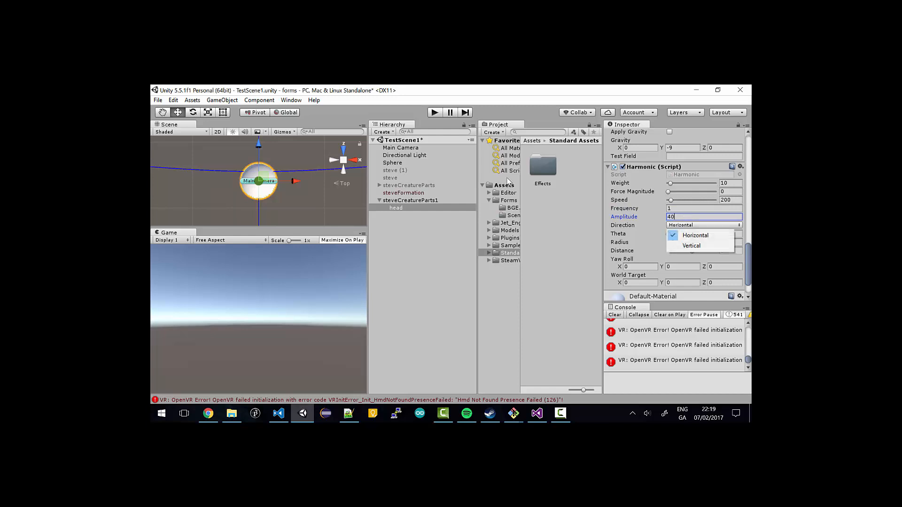
{"action": "left_click", "coordinate": [690, 245]}
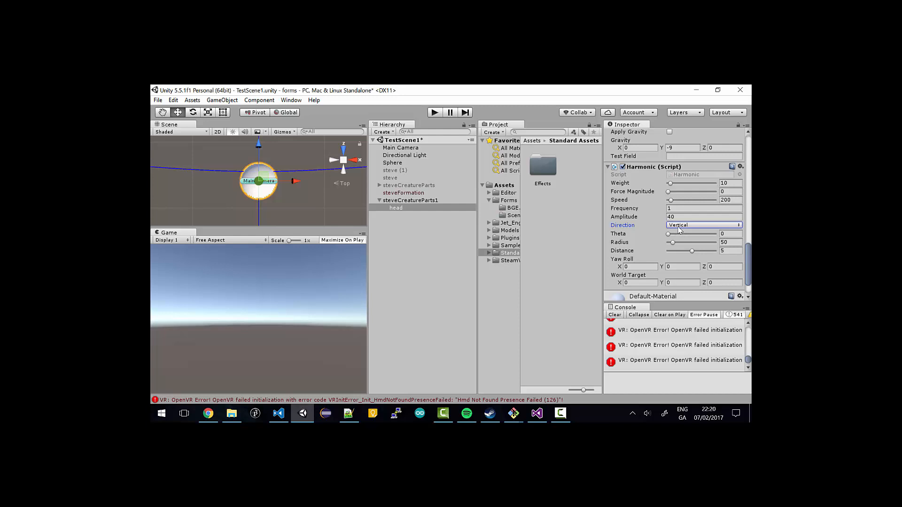
Set the Harmonic Radius to 20 and the Distance to 10.
{"action": "left_click", "coordinate": [727, 242]}
{"action": "type", "text": "20"}
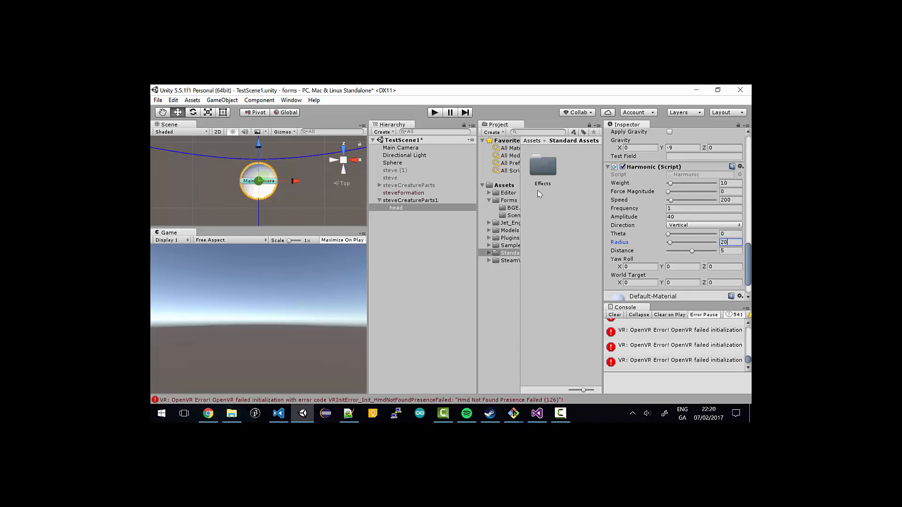
{"action": "left_click", "coordinate": [732, 251]}
{"action": "type", "text": "10"}
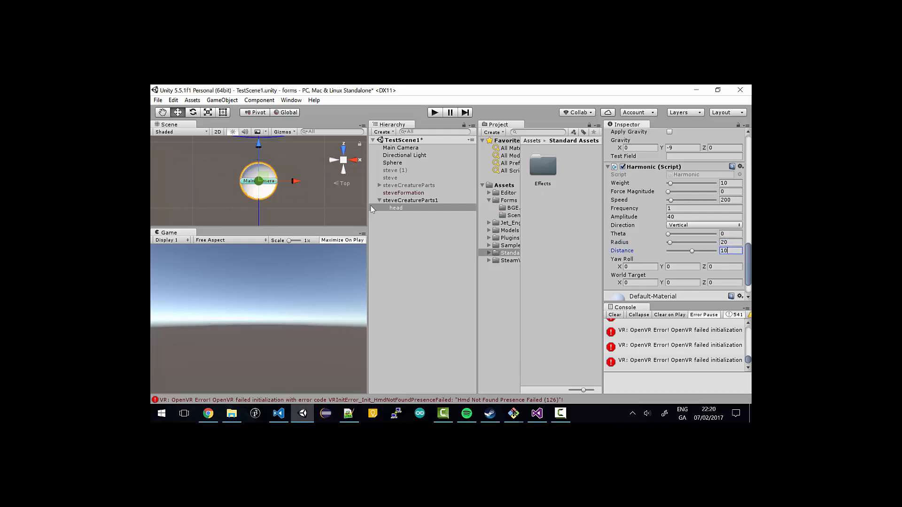
Enlarge the Scene view and examine the head's Harmonic sphere gizmo from the side along the X axis.
{"action": "left_click_drag", "start_coordinate": [308, 230], "coordinate": [309, 294]}
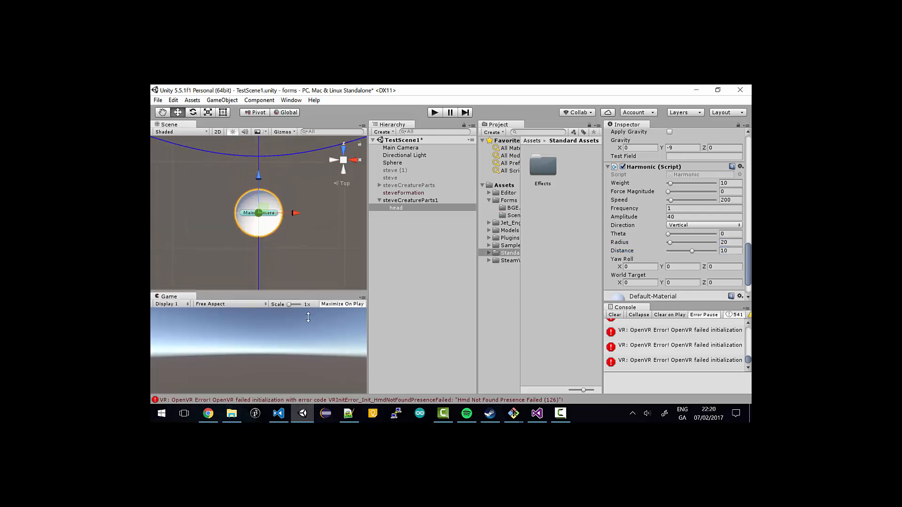
{"action": "scroll", "coordinate": [312, 271], "scroll_direction": "down", "scroll_amount": 10}
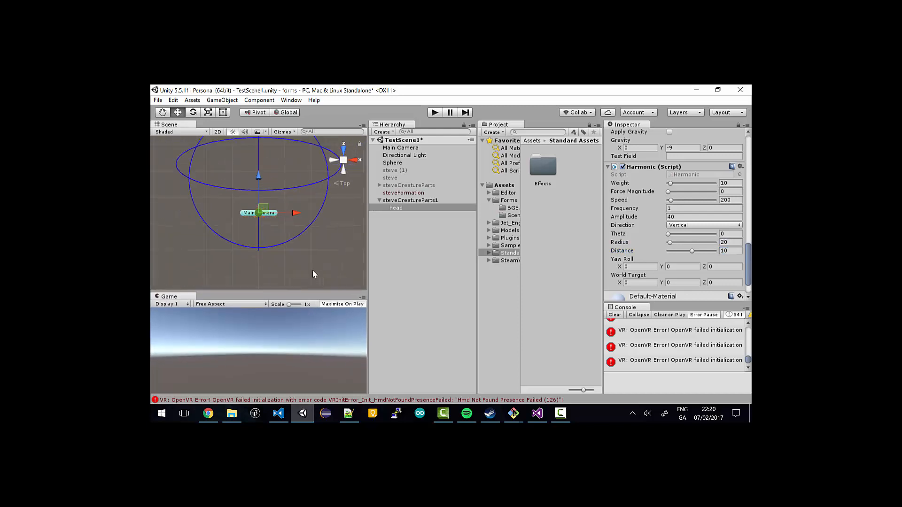
{"action": "scroll", "coordinate": [314, 274], "scroll_direction": "down", "scroll_amount": 4}
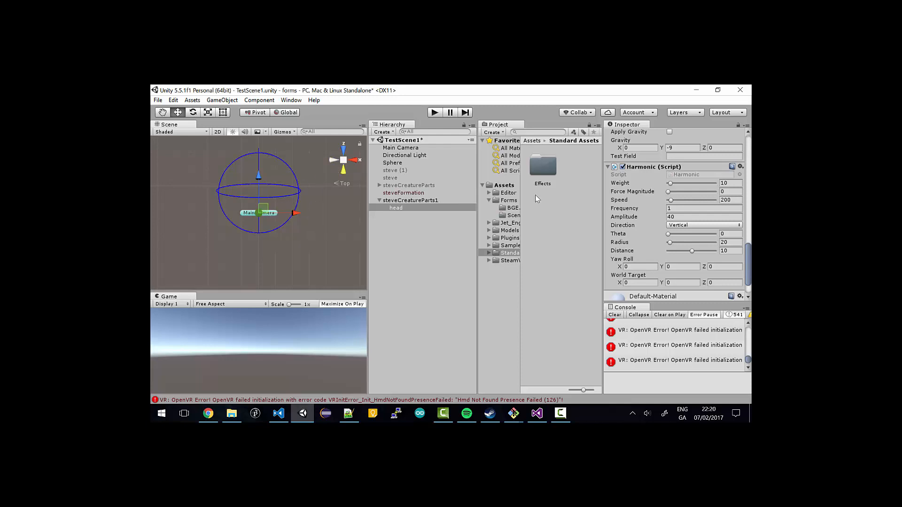
{"action": "left_click_drag", "start_coordinate": [749, 260], "coordinate": [749, 234]}
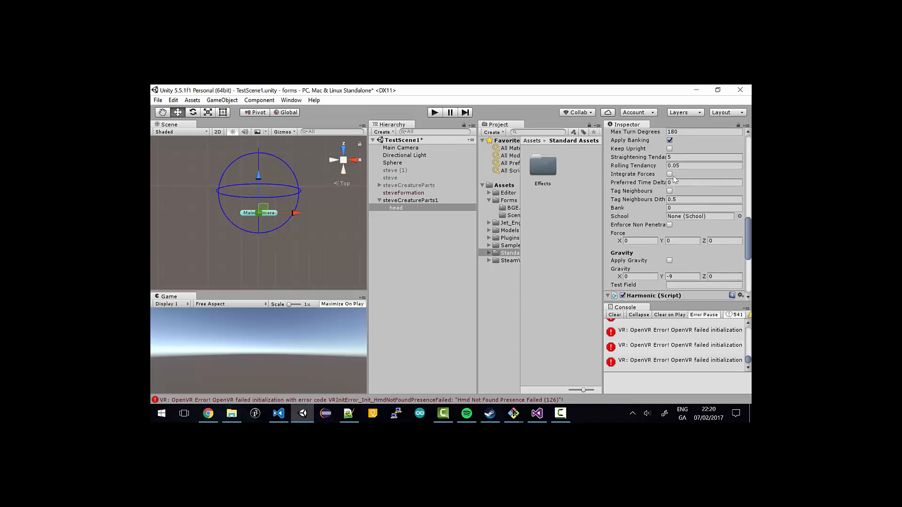
{"action": "left_click", "coordinate": [356, 160]}
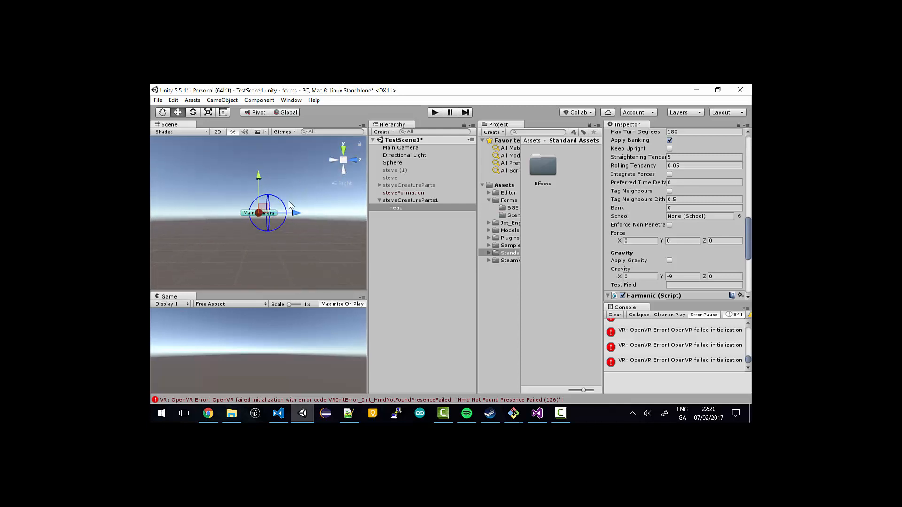
Stop the full-window test run of the scene and turn off Maximize On Play for the Game view.
{"action": "left_click", "coordinate": [435, 114]}
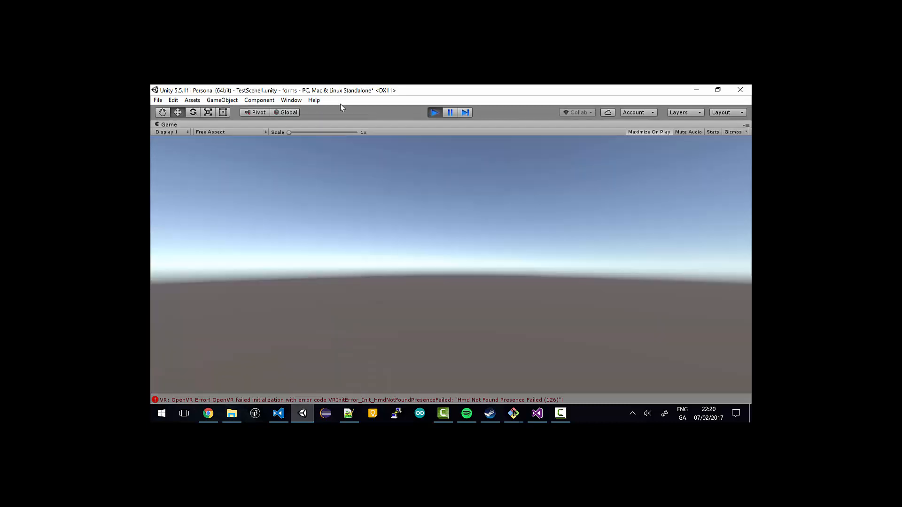
{"action": "left_click", "coordinate": [435, 113]}
{"action": "left_click", "coordinate": [336, 305]}
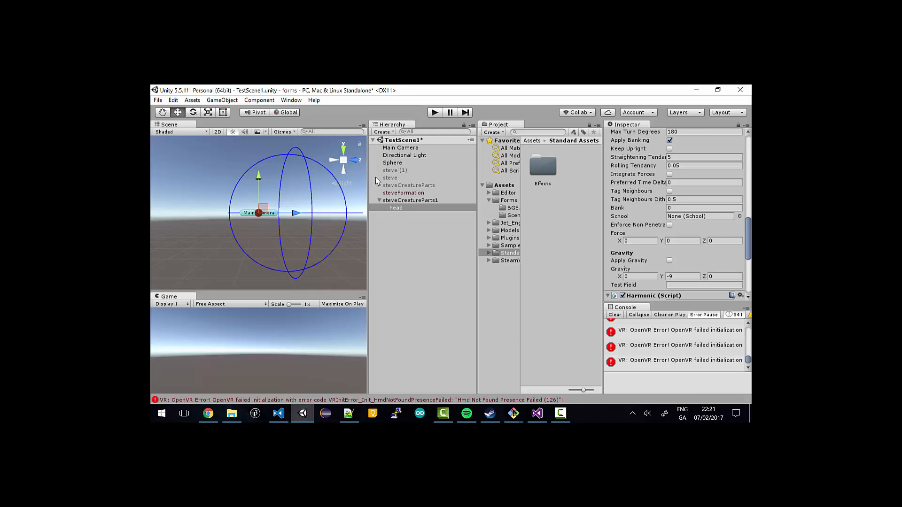
Play the scene and switch the transform handles from Global to Local orientation.
{"action": "left_click", "coordinate": [436, 112]}
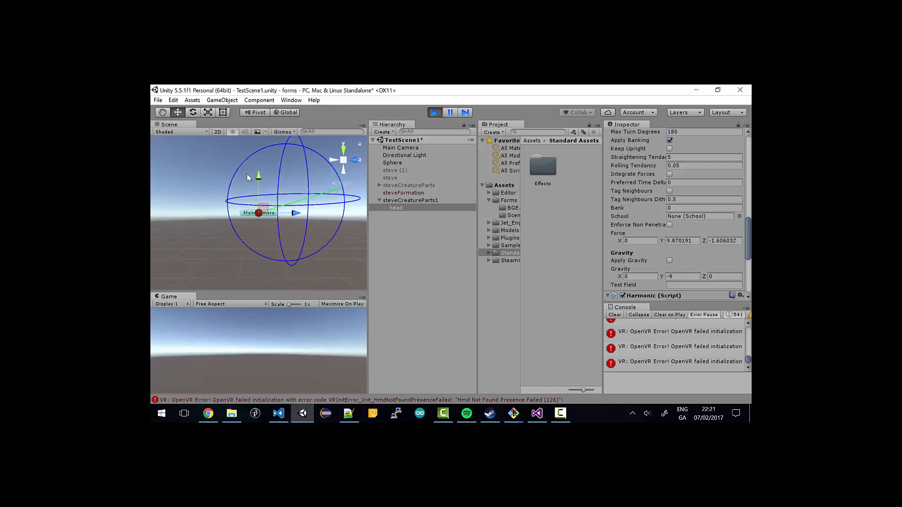
{"action": "left_click", "coordinate": [287, 113]}
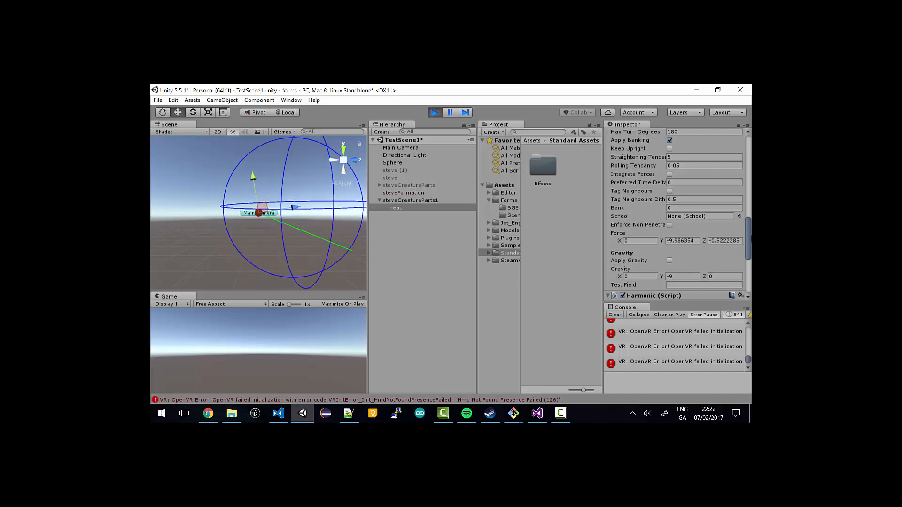
Try a Harmonic Radius of 15 with a Distance of 10 in the running scene and stop playing.
{"action": "scroll", "coordinate": [749, 256], "scroll_direction": "down", "scroll_amount": 3}
{"action": "scroll", "coordinate": [750, 256], "scroll_direction": "down", "scroll_amount": 2}
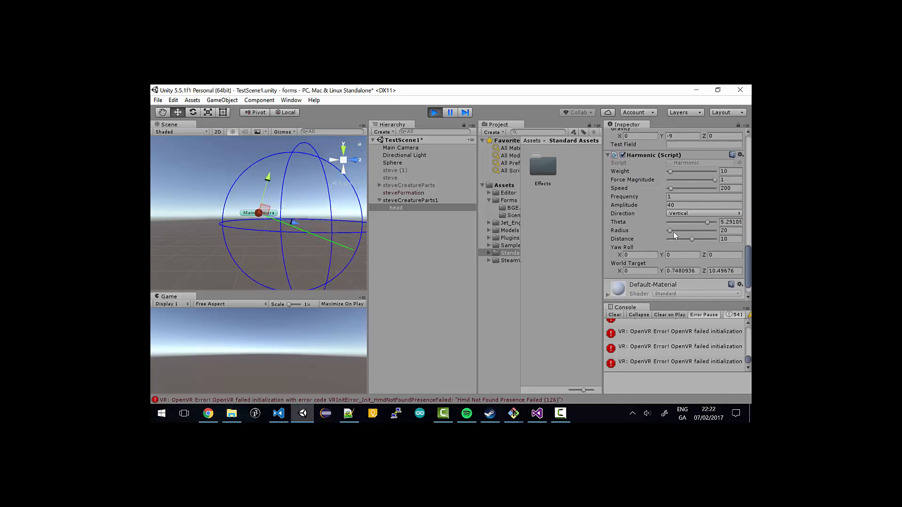
{"action": "left_click_drag", "start_coordinate": [670, 232], "coordinate": [669, 231]}
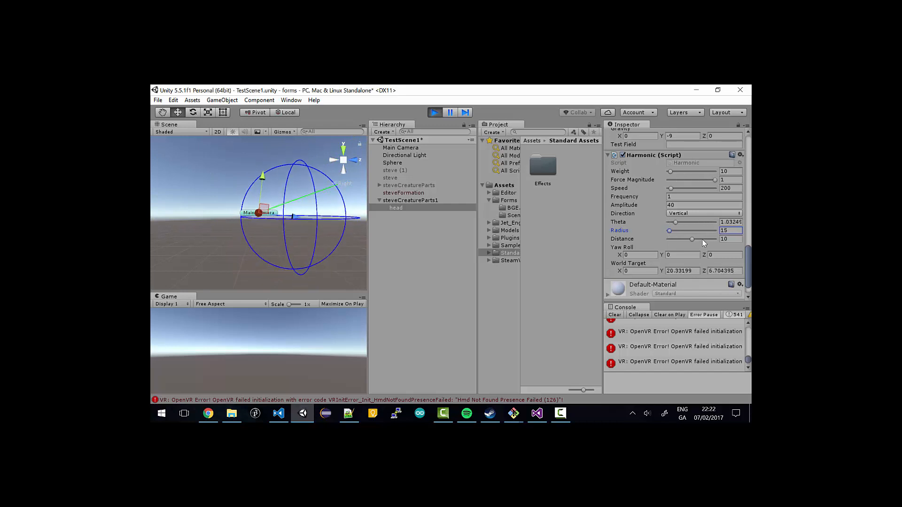
{"action": "left_click_drag", "start_coordinate": [692, 238], "coordinate": [693, 239]}
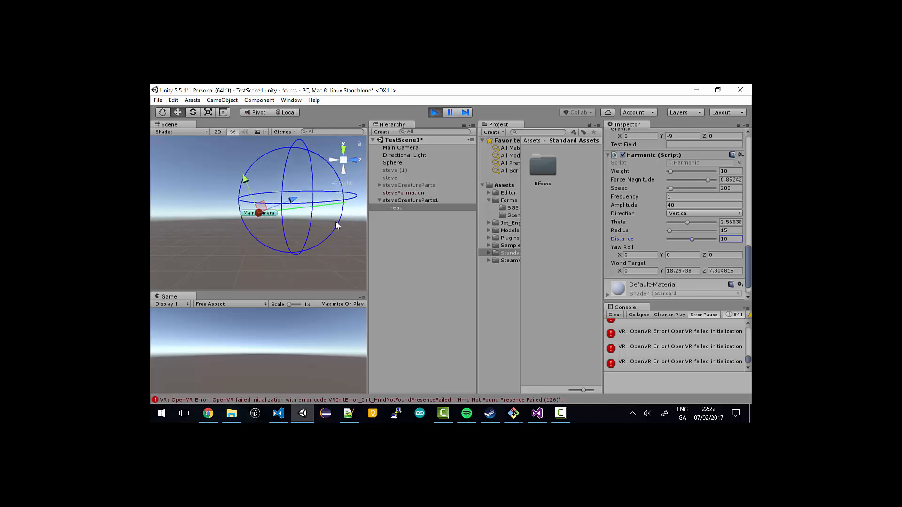
{"action": "left_click", "coordinate": [435, 112]}
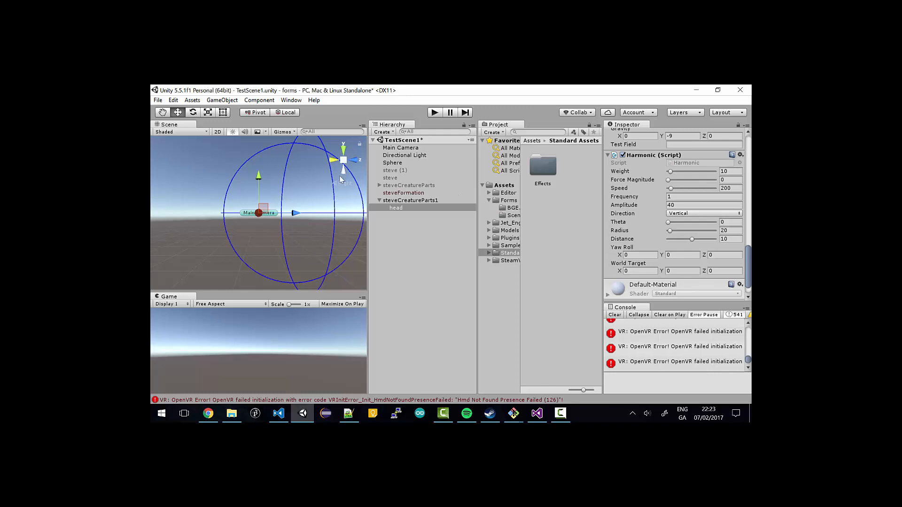
Add a 3D sphere as a child of steveCreatureParts1.
{"action": "left_click", "coordinate": [402, 201]}
{"action": "right_click", "coordinate": [402, 201]}
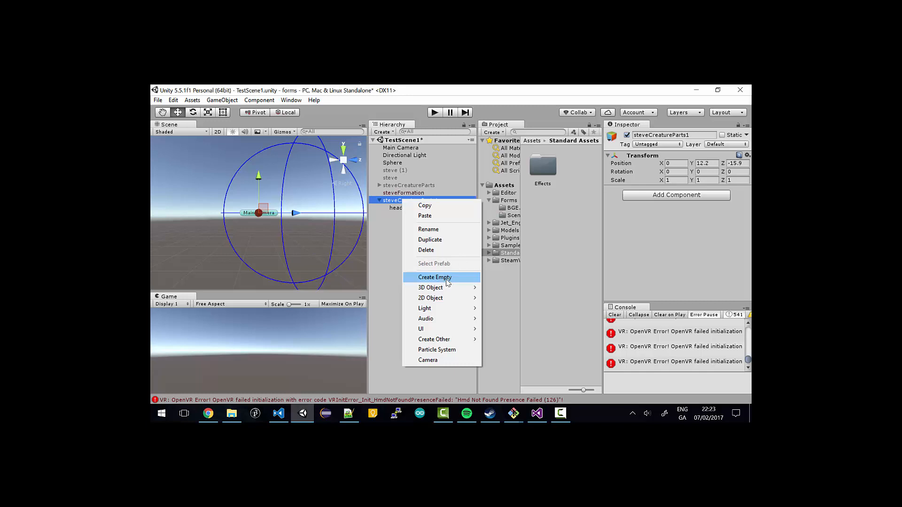
{"action": "mouse_move", "coordinate": [443, 287]}
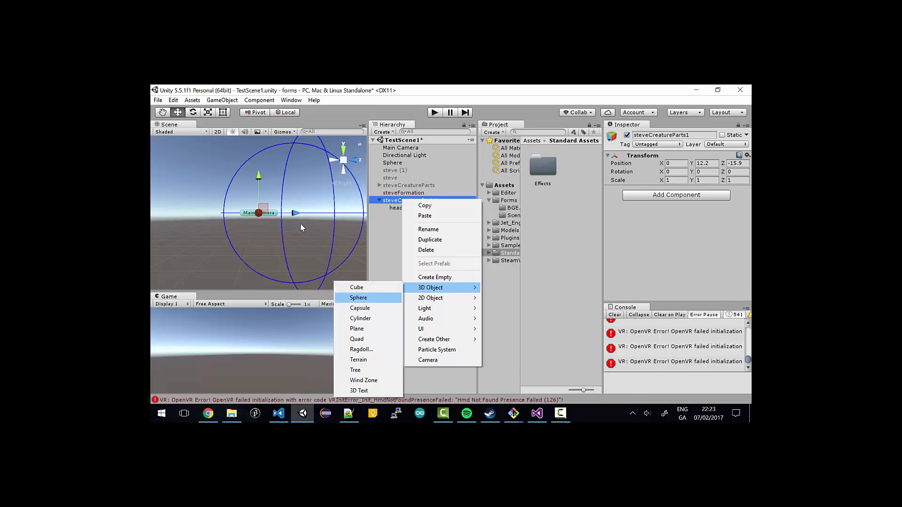
{"action": "left_click", "coordinate": [364, 298]}
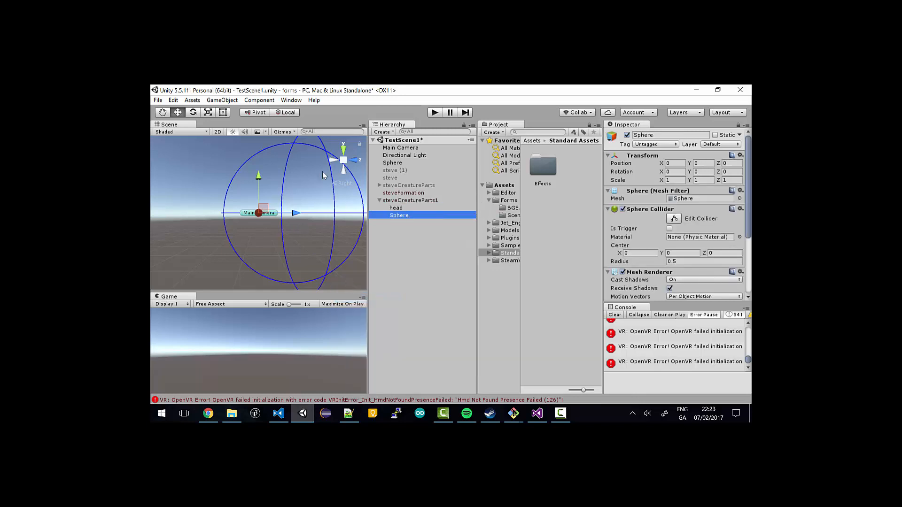
Move the new sphere along the X axis to about 1.28, beside the head.
{"action": "key", "text": "f"}
{"action": "left_click", "coordinate": [344, 149]}
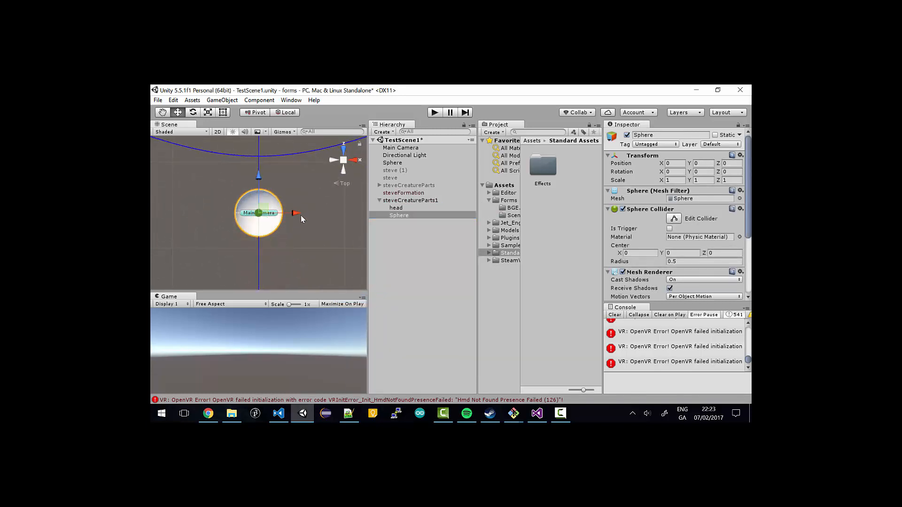
{"action": "left_click_drag", "start_coordinate": [295, 216], "coordinate": [353, 217]}
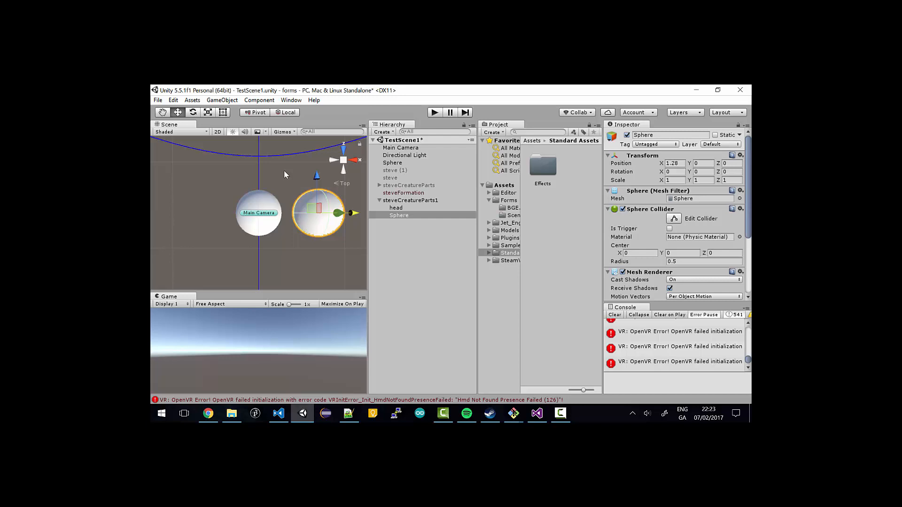
Rename the new sphere as body.
{"action": "right_click", "coordinate": [399, 215]}
{"action": "left_click", "coordinate": [424, 247]}
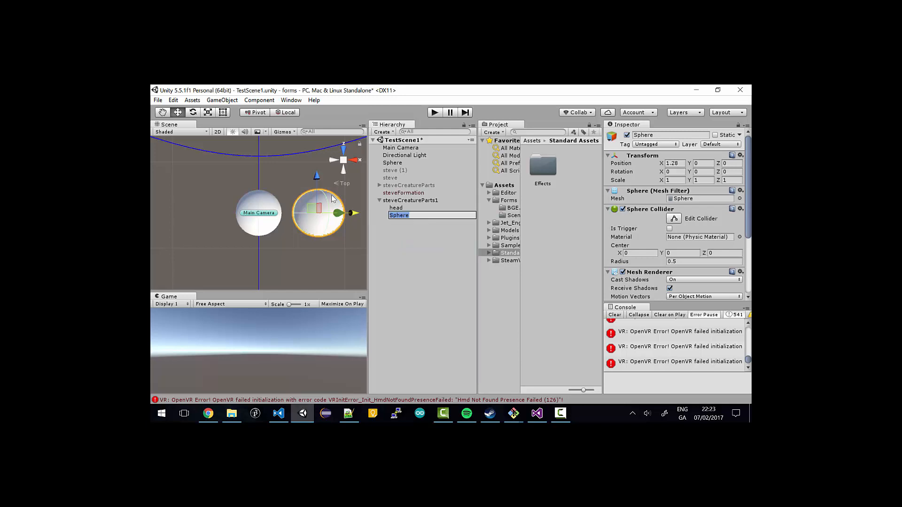
{"action": "type", "text": "body"}
{"action": "key", "text": "Return"}
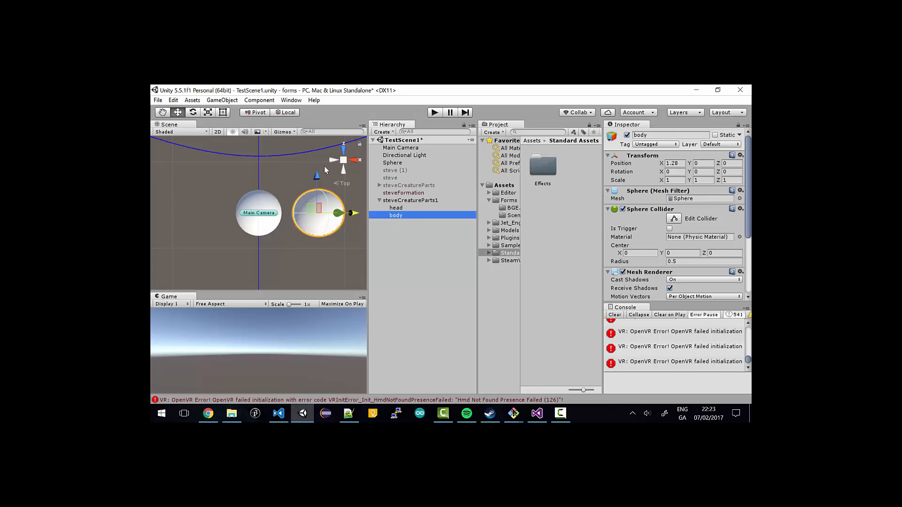
Add a 3D cube to the scene and make it a child of the head sphere.
{"action": "left_click", "coordinate": [399, 209]}
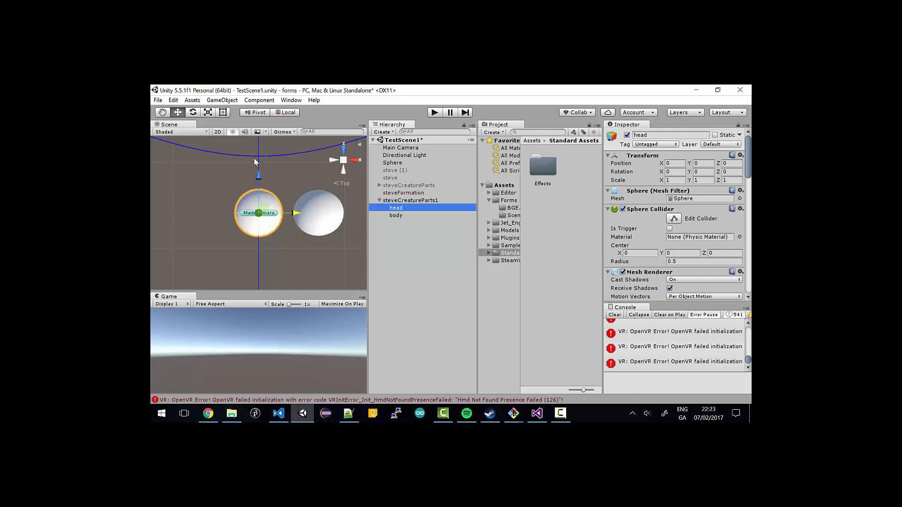
{"action": "left_click", "coordinate": [222, 100]}
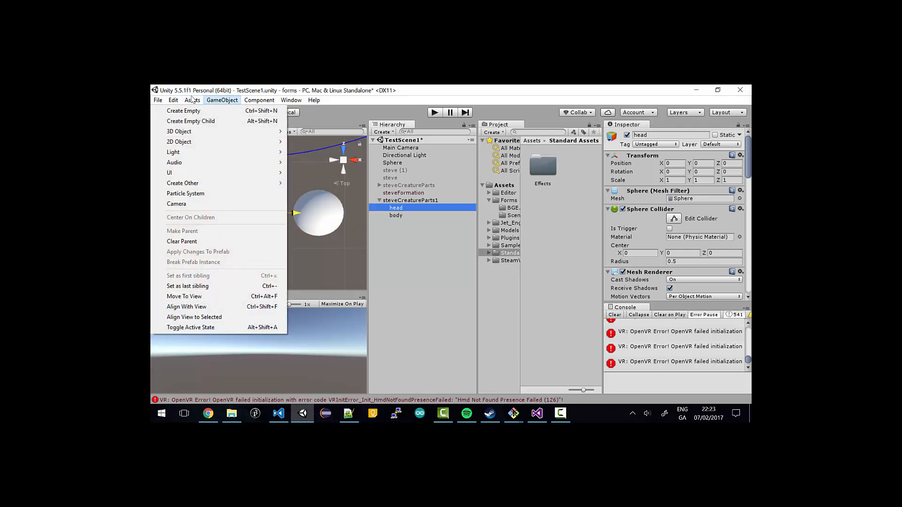
{"action": "mouse_move", "coordinate": [271, 132]}
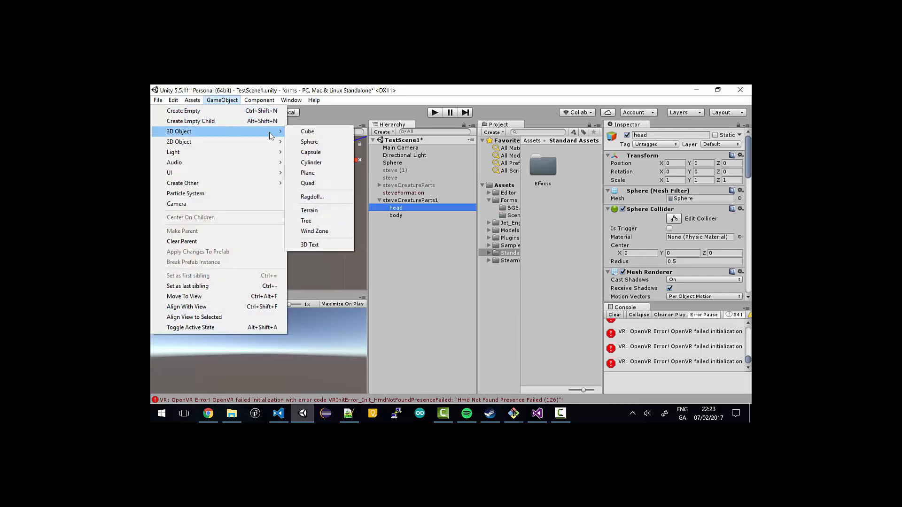
{"action": "left_click", "coordinate": [306, 136]}
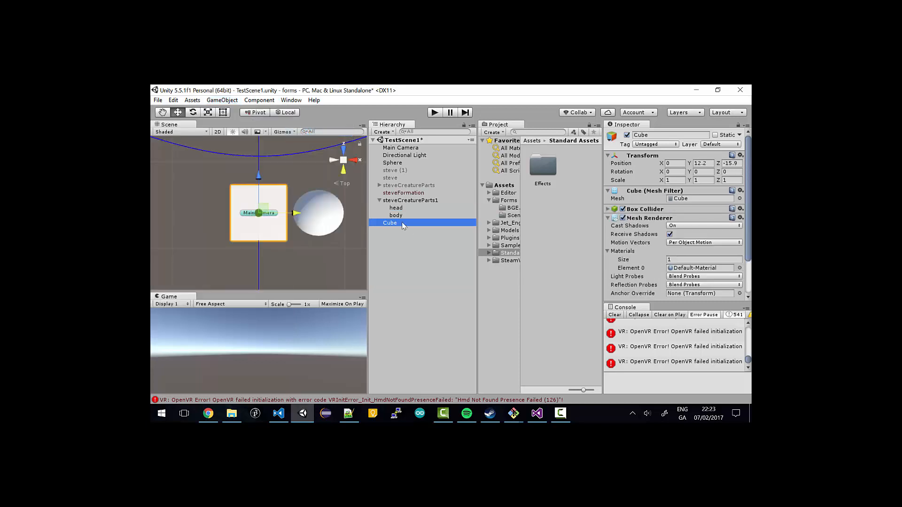
{"action": "left_click_drag", "start_coordinate": [395, 224], "coordinate": [396, 207]}
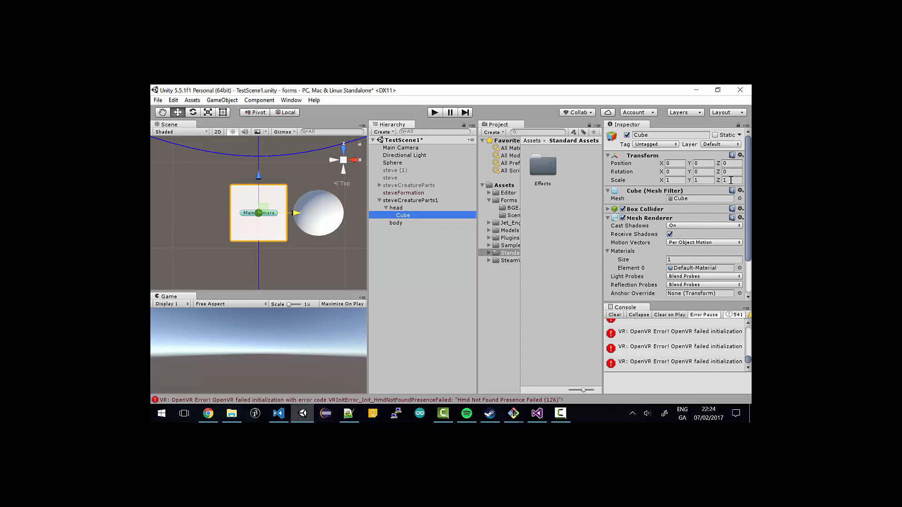
{"action": "left_click", "coordinate": [730, 180]}
{"action": "type", "text": "0.1"}
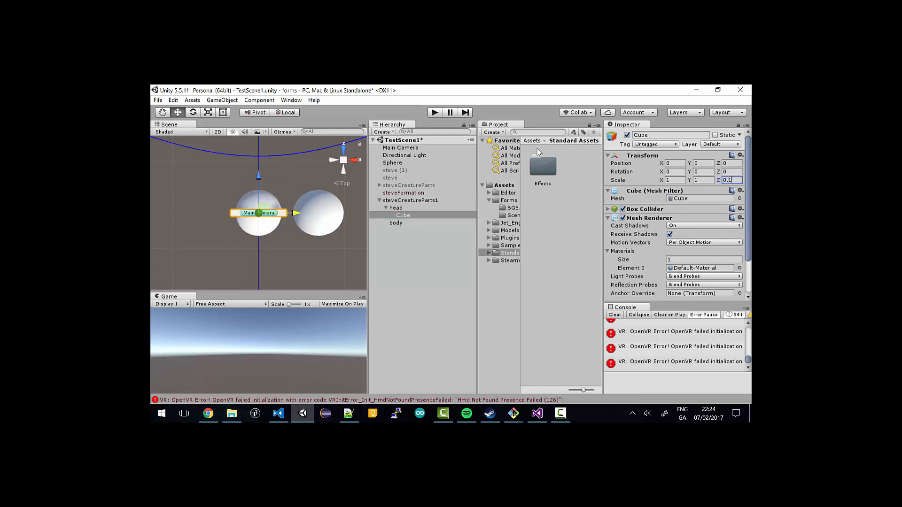
{"action": "key", "text": "BackSpace"}
{"action": "key", "text": "BackSpace"}
{"action": "type", "text": "1"}
Set the head cube's scale to X 0.1, Y 0.5 and Z 0.5.
{"action": "left_click", "coordinate": [675, 180]}
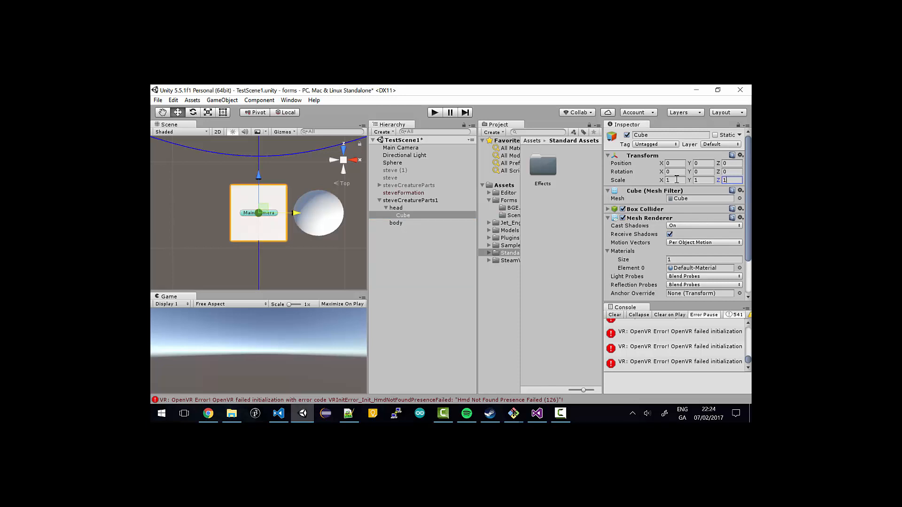
{"action": "type", "text": "0.1"}
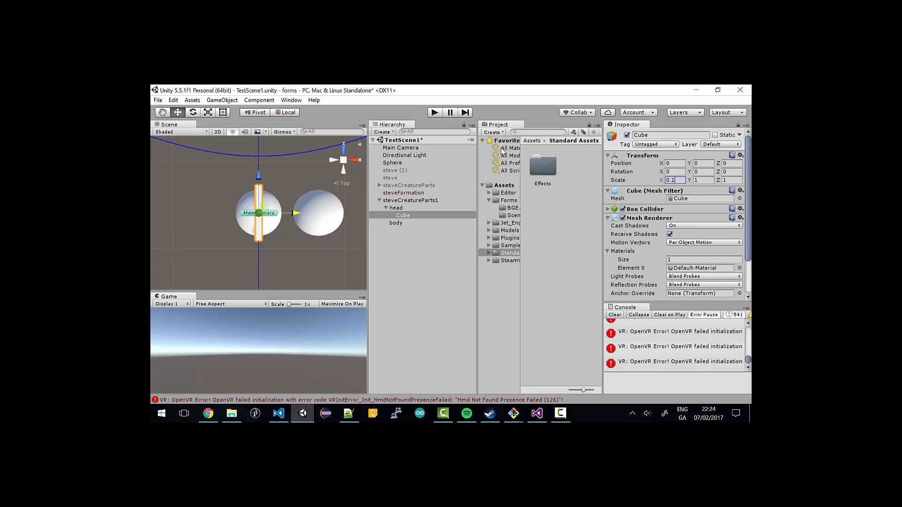
{"action": "key", "text": "Tab"}
{"action": "type", "text": "0.5"}
{"action": "key", "text": "Tab"}
{"action": "type", "text": "."}
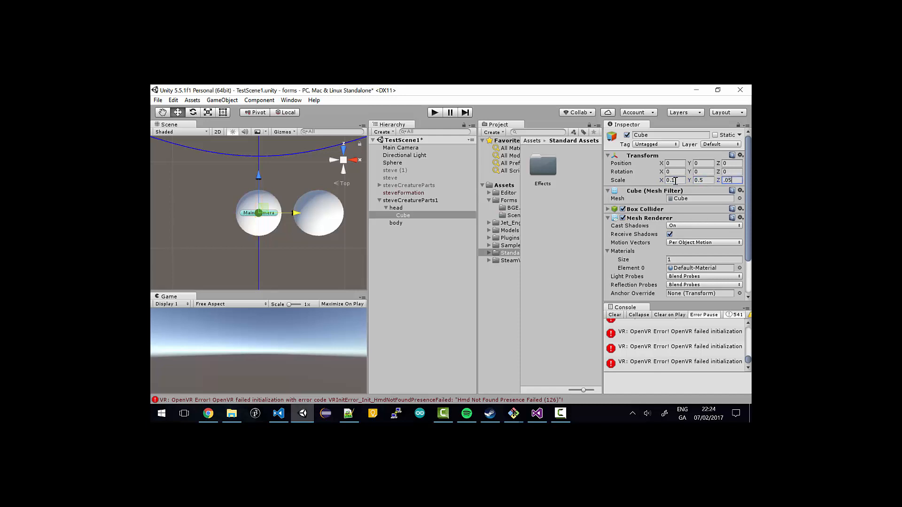
{"action": "type", "text": "05"}
{"action": "key", "text": "BackSpace"}
{"action": "key", "text": "BackSpace"}
{"action": "type", "text": "5"}
Set the head cube's X rotation to 45 and look at it from the side.
{"action": "left_click", "coordinate": [193, 114]}
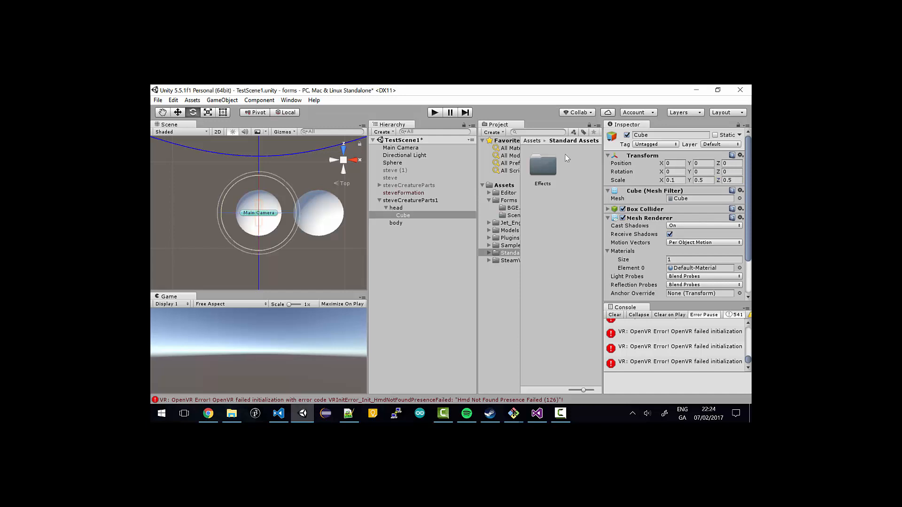
{"action": "left_click", "coordinate": [674, 173]}
{"action": "type", "text": "45"}
{"action": "left_click", "coordinate": [352, 160]}
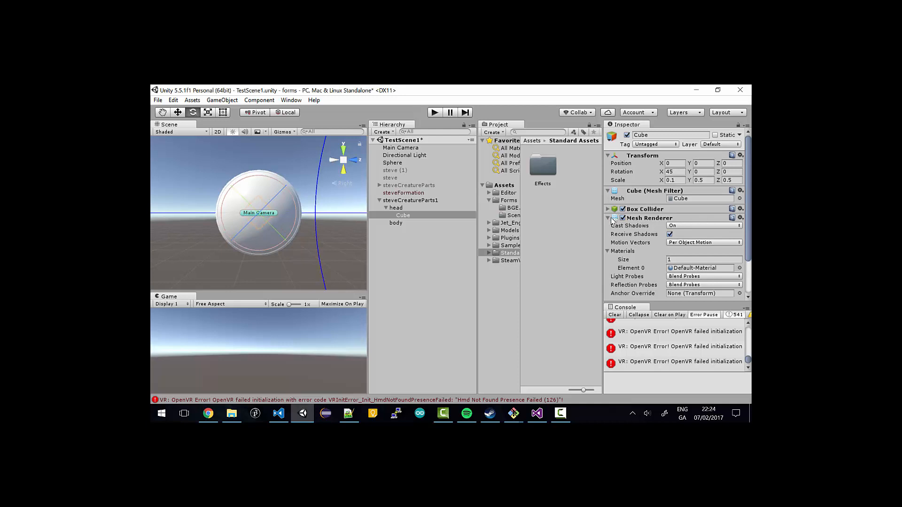
Switch the transform handles to Global and raise the cube to a Y position of about 0.87.
{"action": "left_click", "coordinate": [407, 214]}
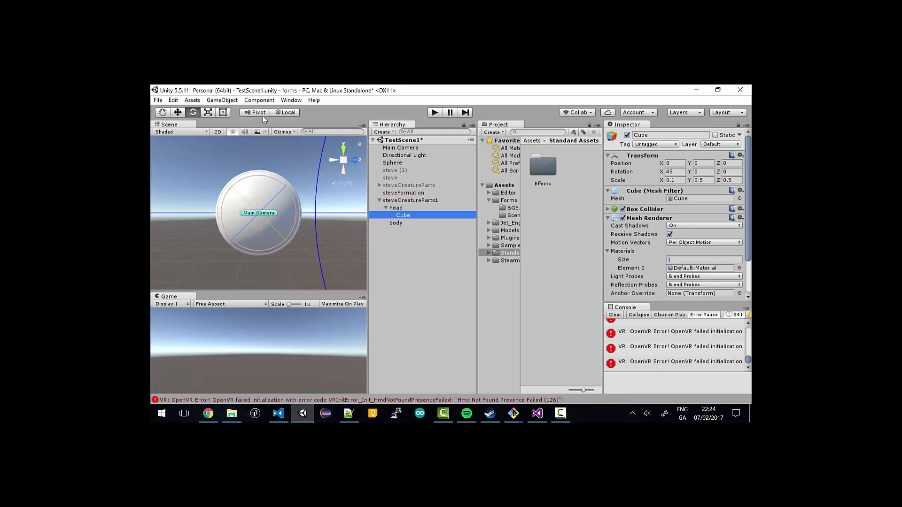
{"action": "left_click", "coordinate": [293, 115]}
{"action": "left_click", "coordinate": [293, 115]}
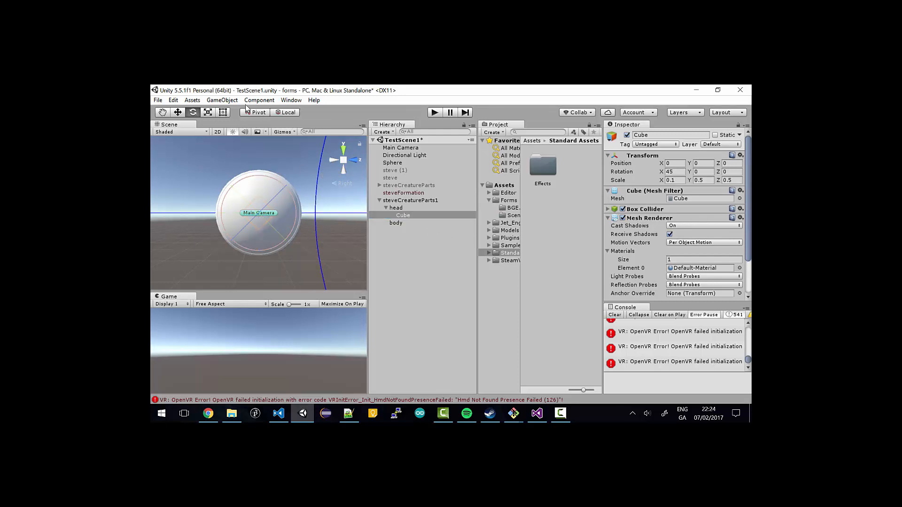
{"action": "left_click", "coordinate": [177, 112]}
{"action": "left_click", "coordinate": [288, 112]}
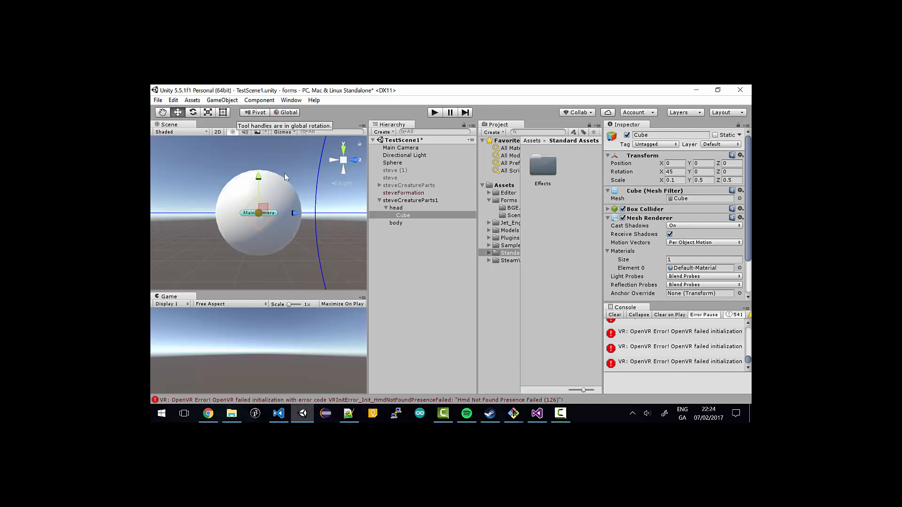
{"action": "left_click_drag", "start_coordinate": [258, 177], "coordinate": [256, 142]}
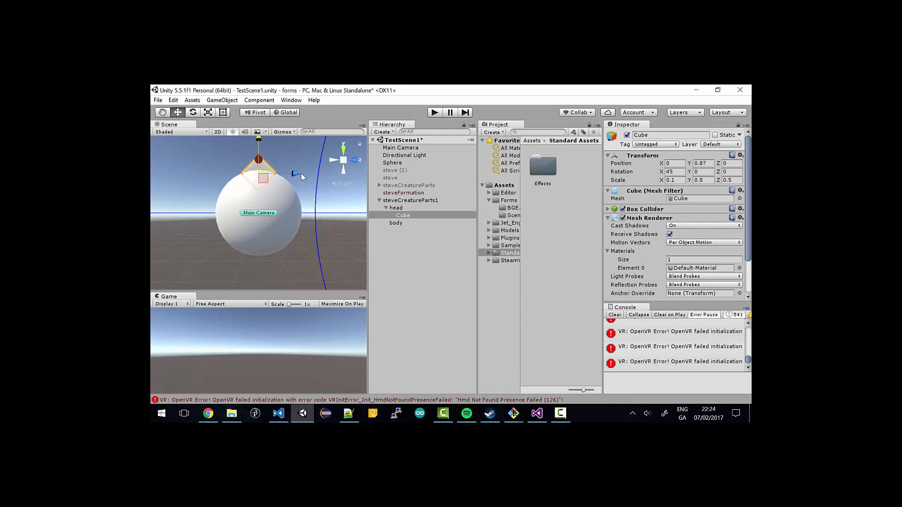
Lower the cube into the top of the head sphere, to a Y position of about 0.32.
{"action": "left_click", "coordinate": [406, 208]}
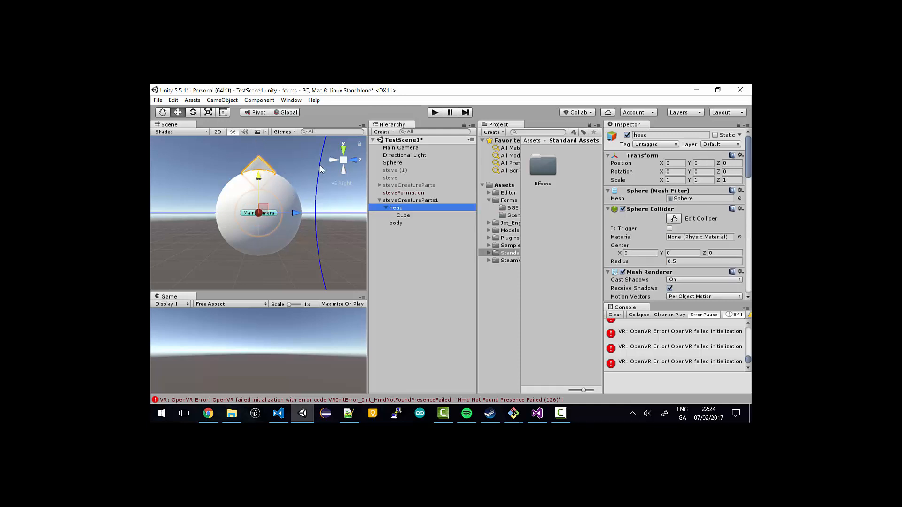
{"action": "left_click", "coordinate": [345, 154]}
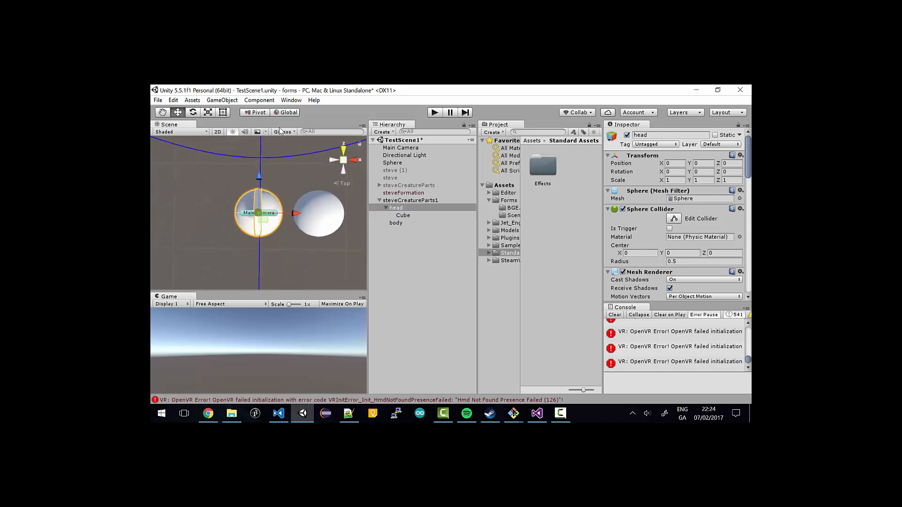
{"action": "left_click", "coordinate": [356, 164]}
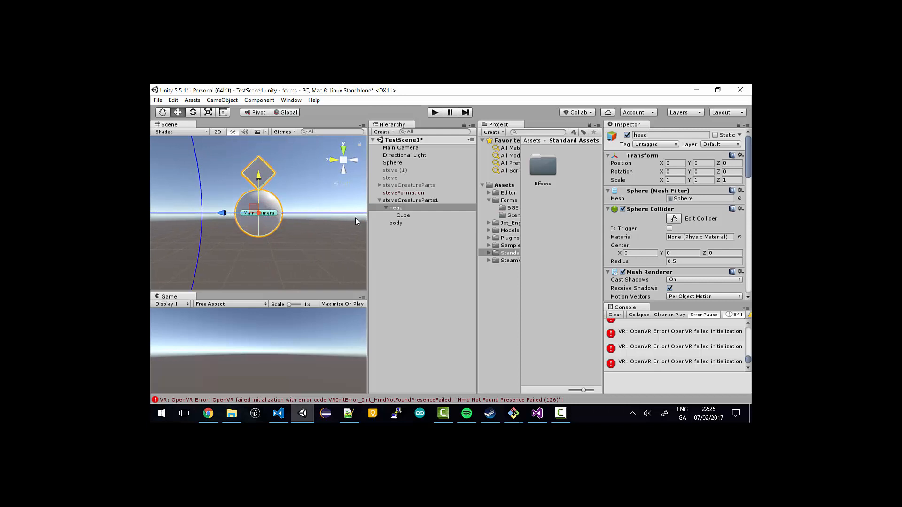
{"action": "left_click", "coordinate": [404, 216]}
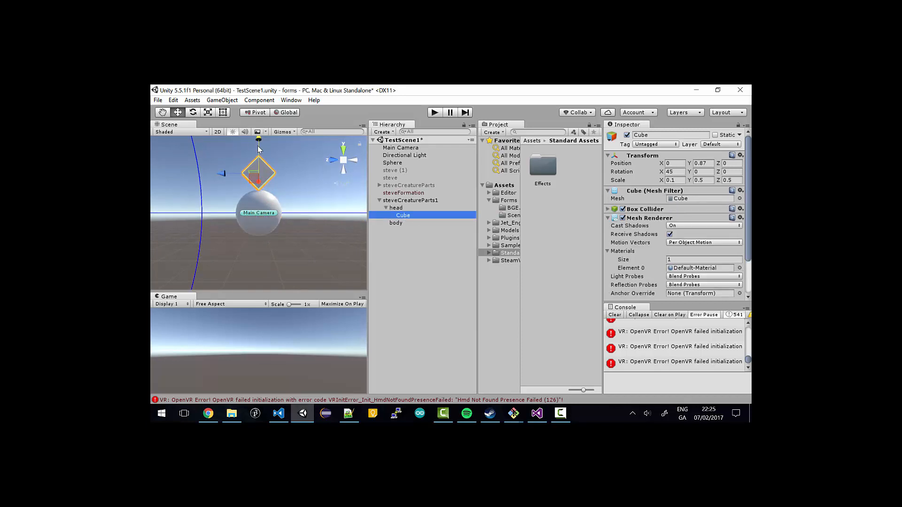
{"action": "left_click_drag", "start_coordinate": [258, 145], "coordinate": [259, 168]}
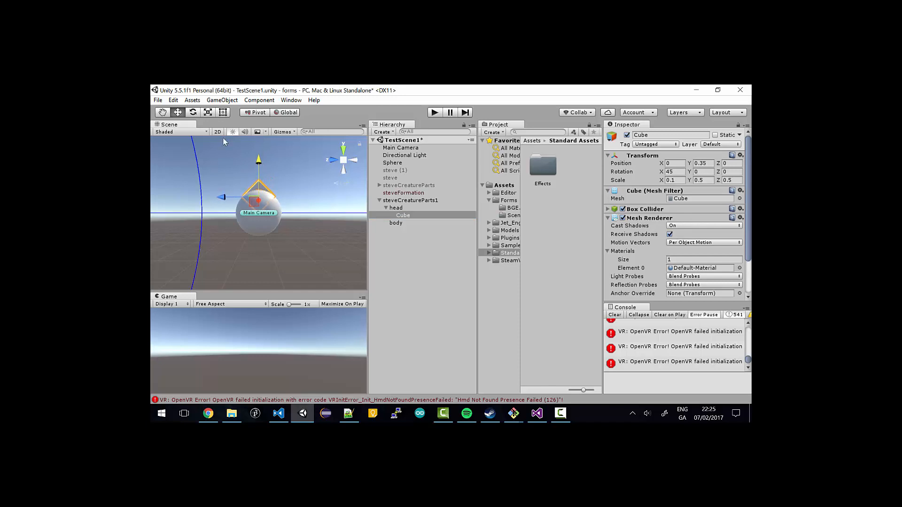
{"action": "left_click", "coordinate": [353, 162]}
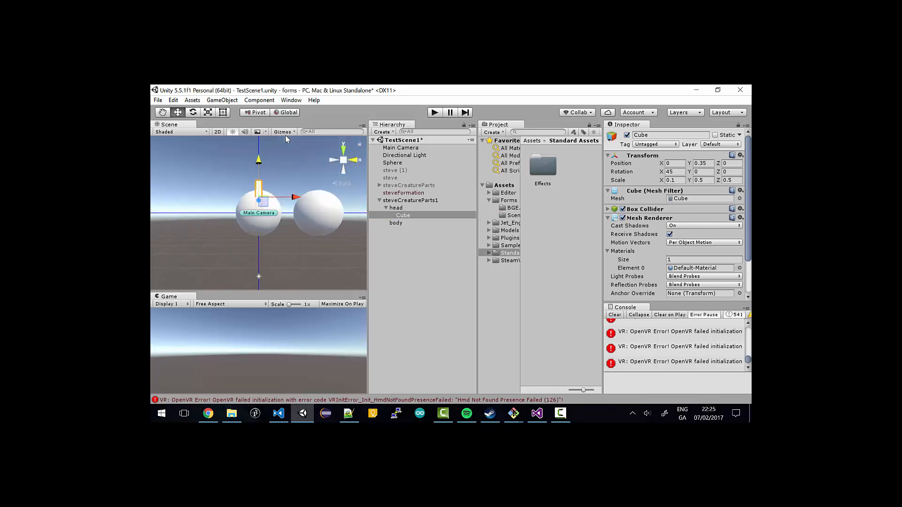
{"action": "left_click", "coordinate": [353, 160]}
{"action": "left_click", "coordinate": [353, 160]}
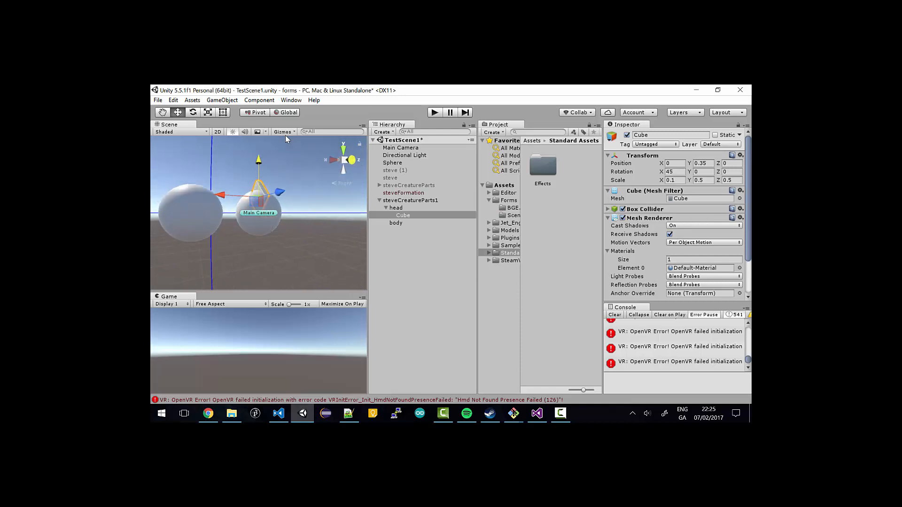
{"action": "left_click", "coordinate": [354, 160]}
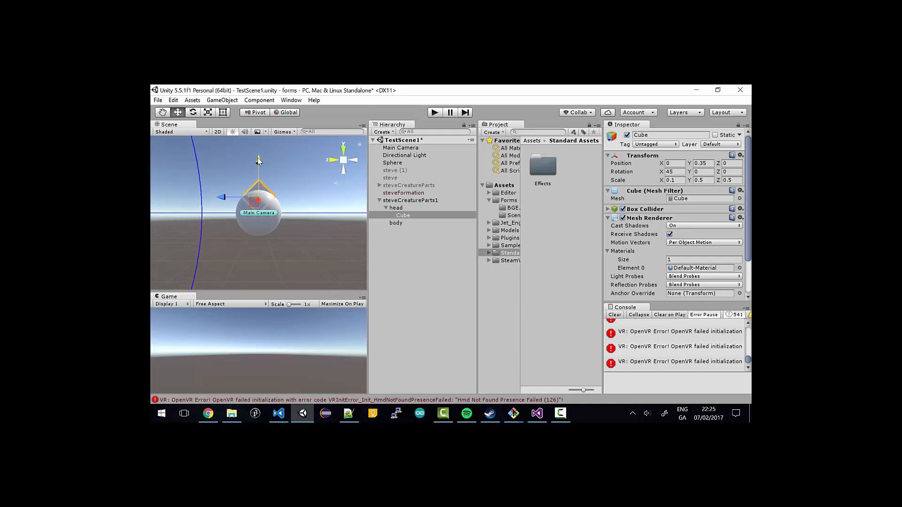
{"action": "left_click_drag", "start_coordinate": [259, 161], "coordinate": [259, 163]}
Paste a copy of the head's cube and make it a child of the body sphere.
{"action": "left_click", "coordinate": [396, 222]}
{"action": "key", "text": "ctrl+v"}
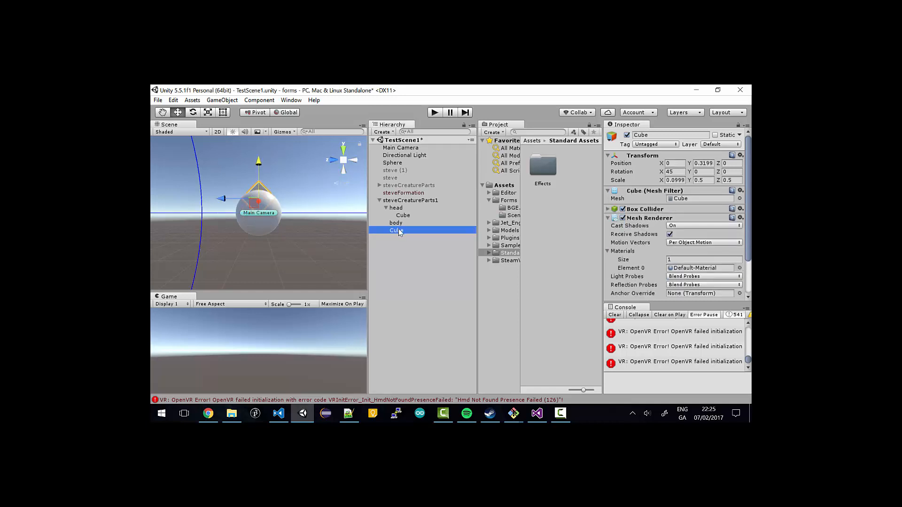
{"action": "left_click_drag", "start_coordinate": [397, 230], "coordinate": [397, 223]}
Move the copied cube over to the body sphere and set its X position to 0.
{"action": "left_click", "coordinate": [353, 161]}
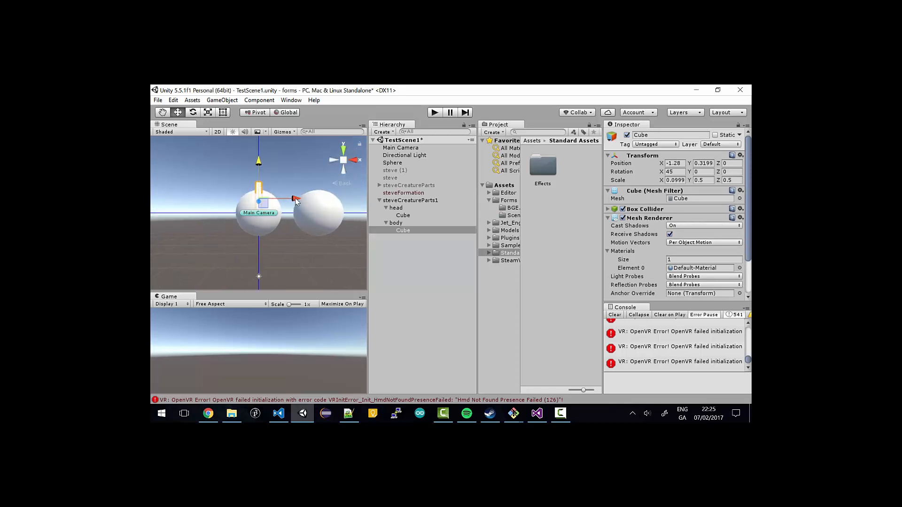
{"action": "left_click_drag", "start_coordinate": [296, 201], "coordinate": [357, 201]}
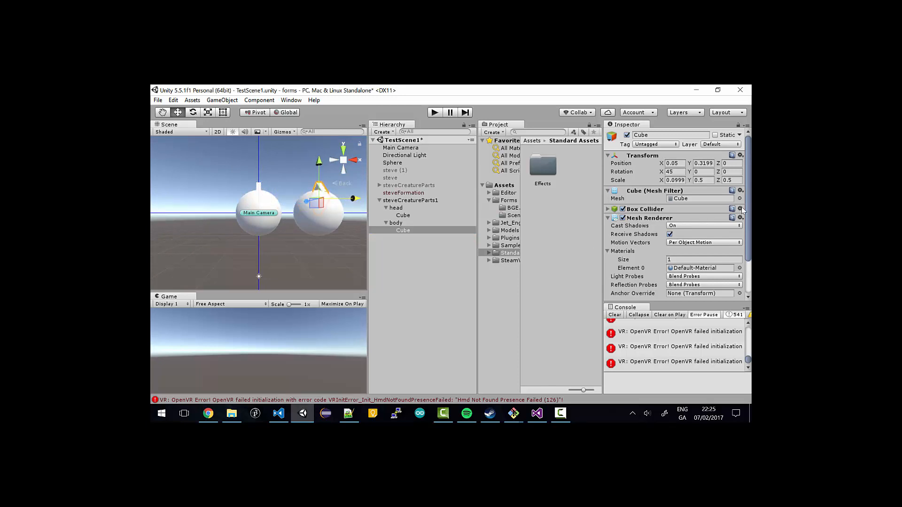
{"action": "left_click", "coordinate": [676, 163]}
{"action": "type", "text": "0"}
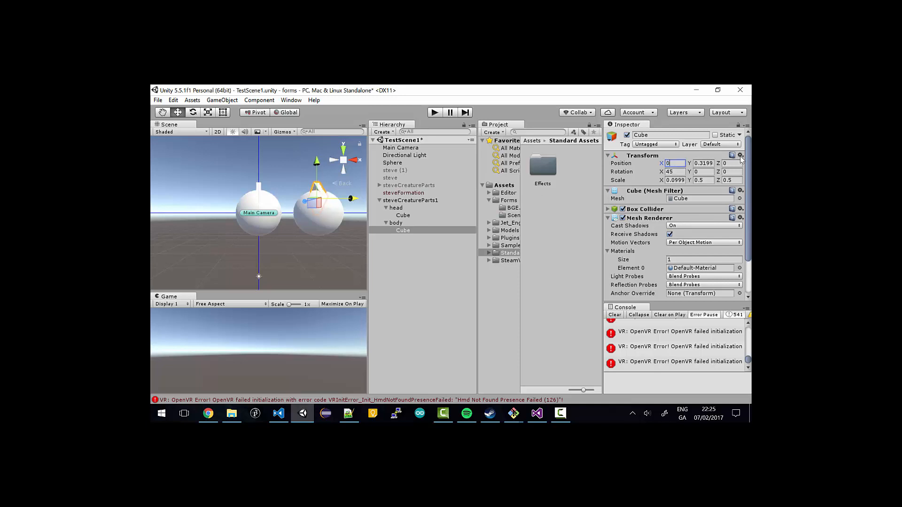
{"action": "left_click", "coordinate": [407, 216]}
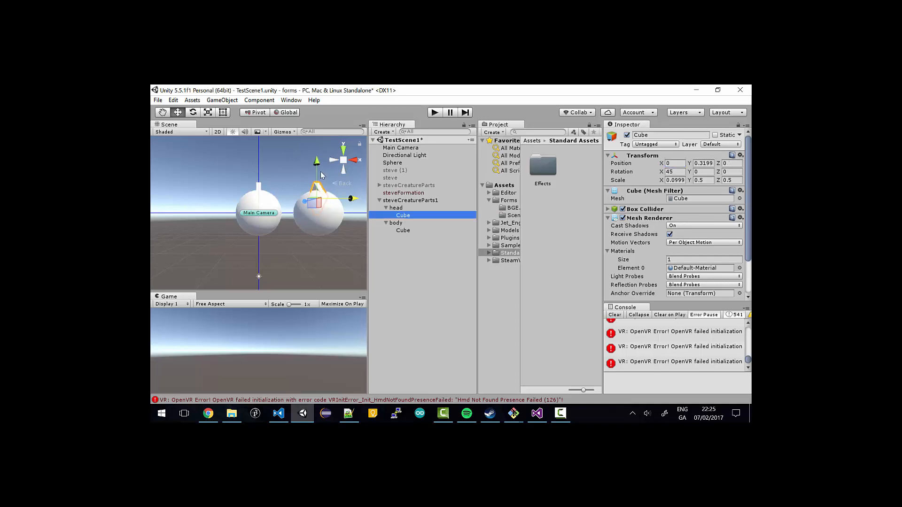
{"action": "left_click", "coordinate": [405, 229]}
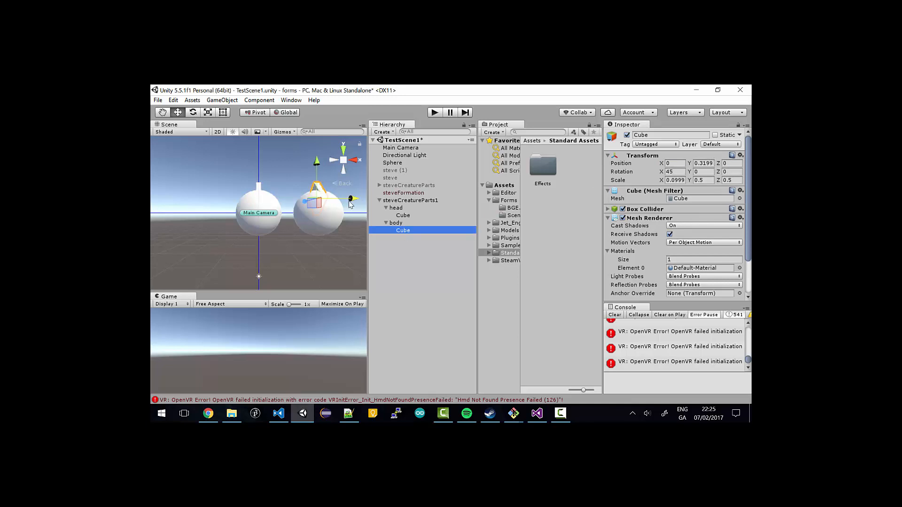
Create an empty game object as a child of the body's cube.
{"action": "left_click", "coordinate": [344, 153]}
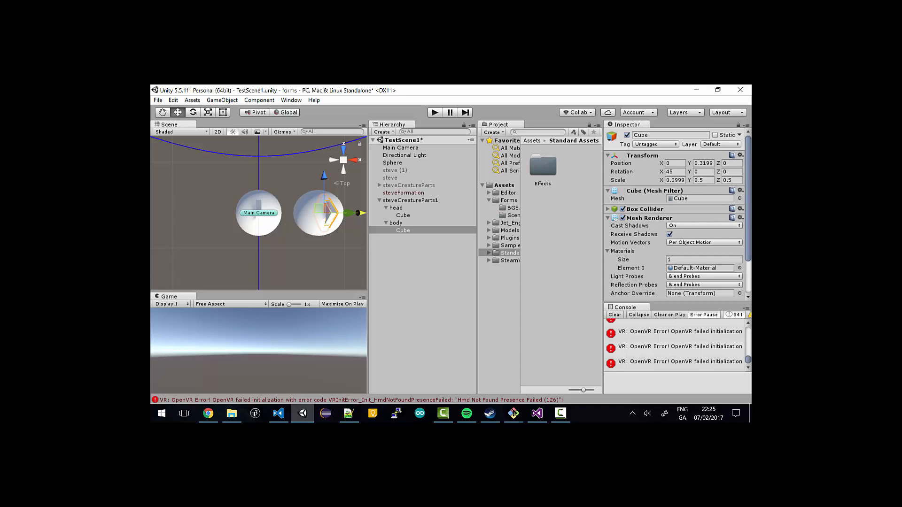
{"action": "left_click_drag", "start_coordinate": [750, 187], "coordinate": [750, 221]}
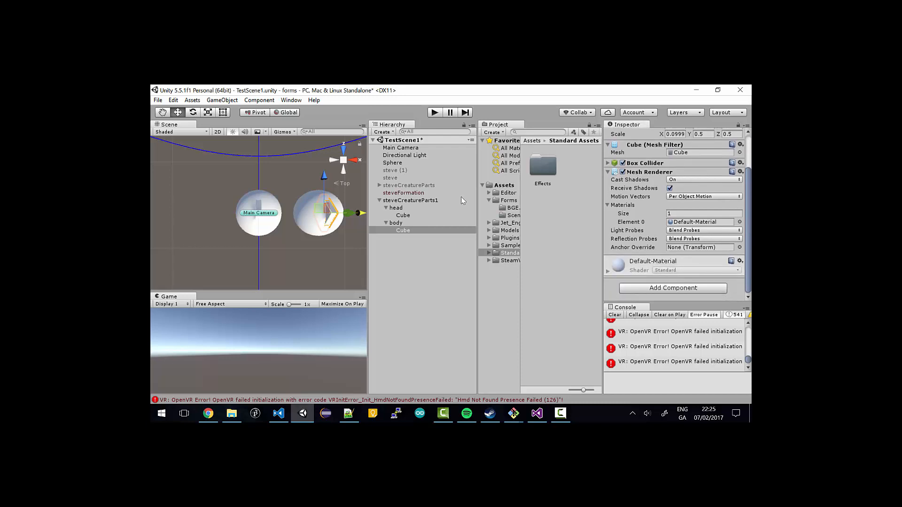
{"action": "left_click", "coordinate": [386, 207]}
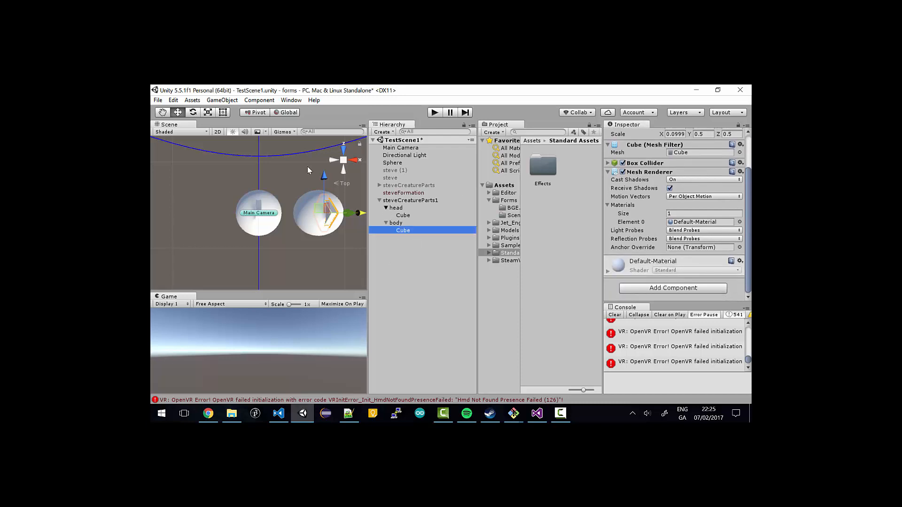
{"action": "left_click", "coordinate": [385, 216]}
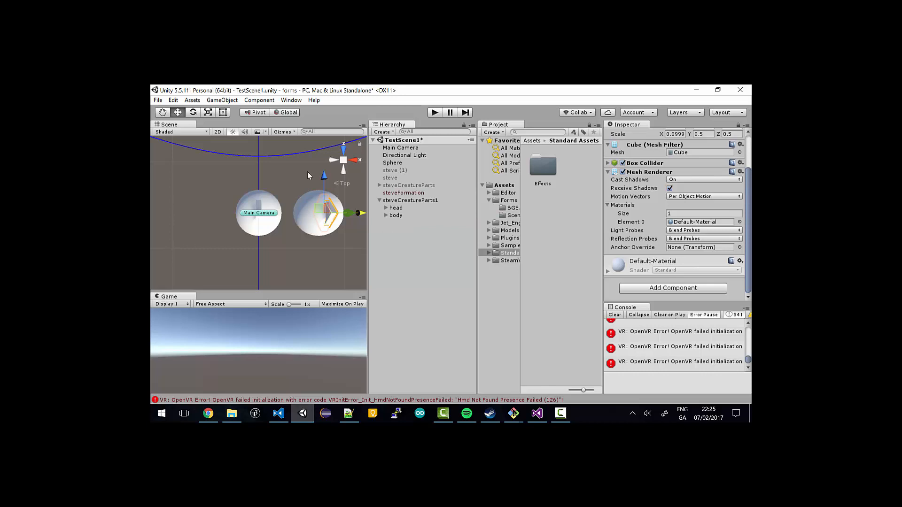
{"action": "right_click", "coordinate": [387, 236]}
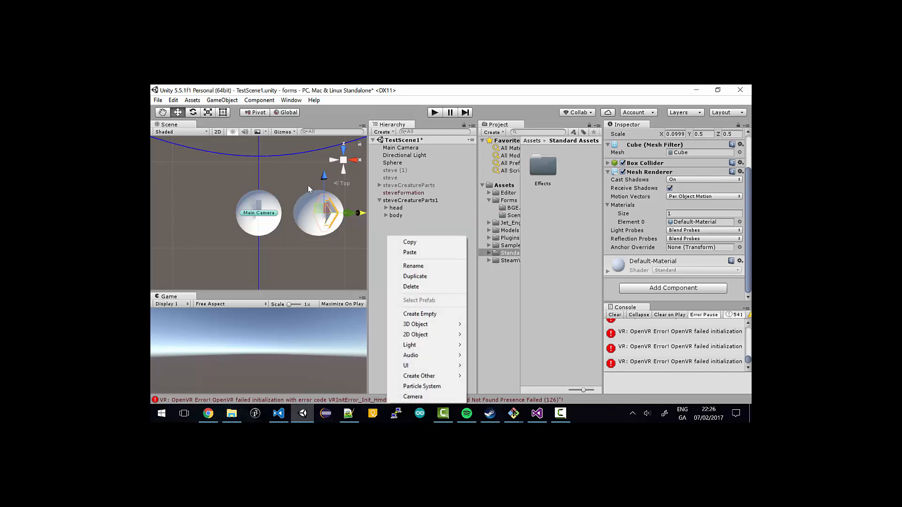
{"action": "left_click", "coordinate": [424, 314]}
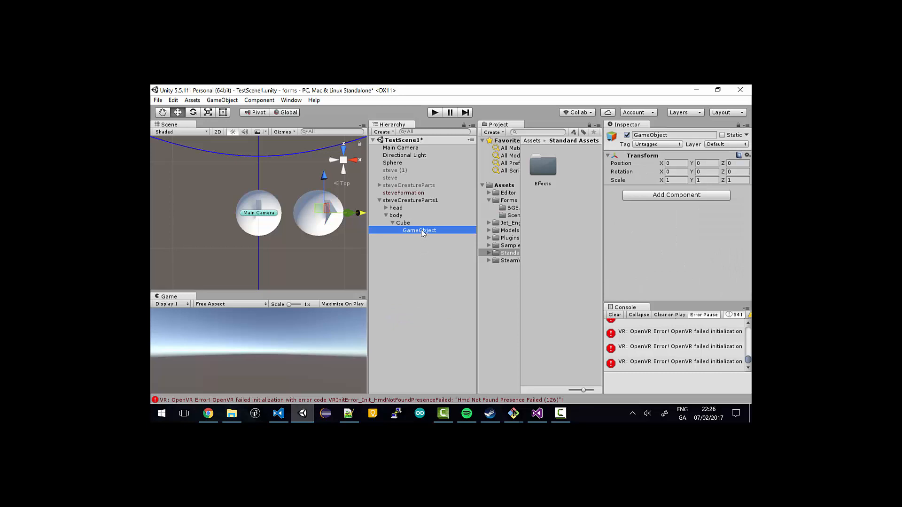
Move the empty game object out of the body's cube to the top level of the scene and rename it steve1.
{"action": "left_click_drag", "start_coordinate": [422, 231], "coordinate": [393, 199]}
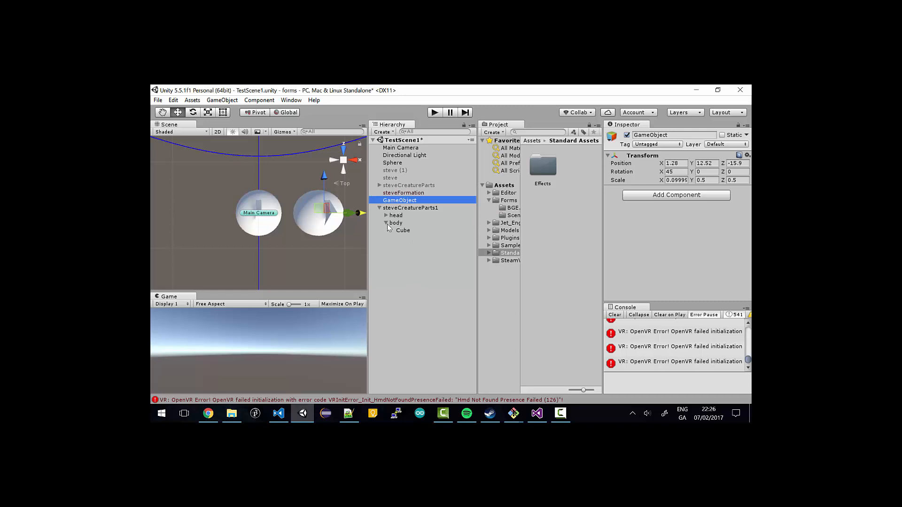
{"action": "right_click", "coordinate": [405, 203]}
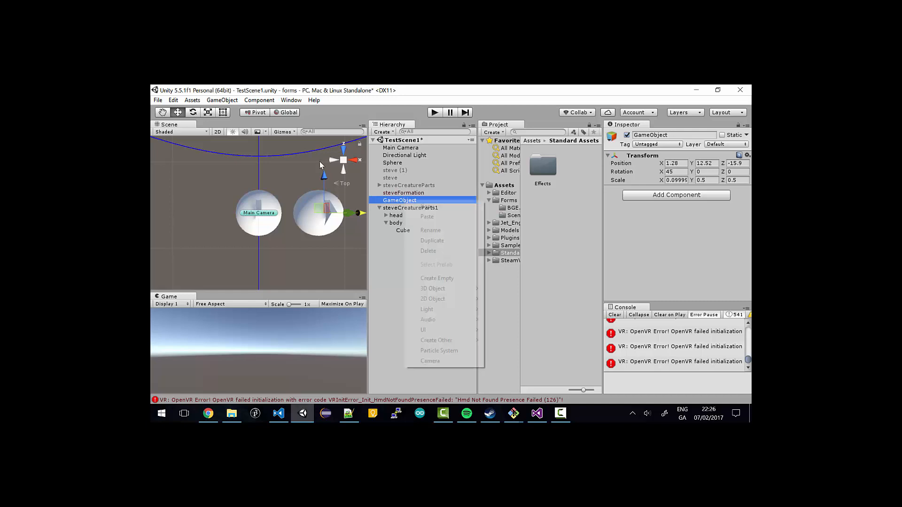
{"action": "left_click", "coordinate": [427, 232]}
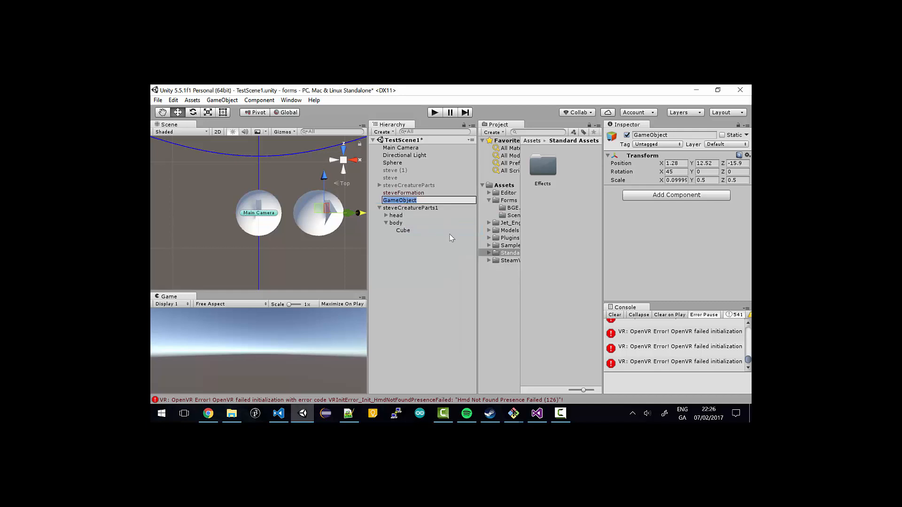
{"action": "type", "text": "steve1"}
{"action": "key", "text": "Return"}
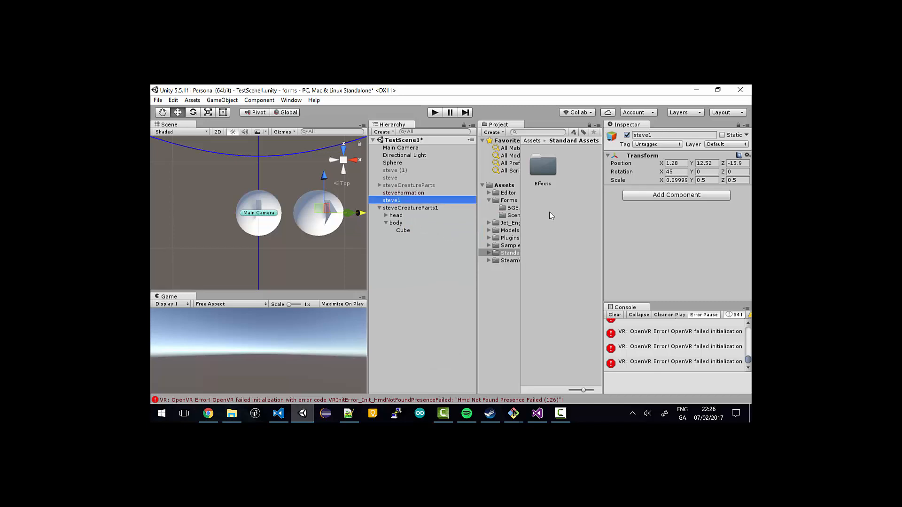
Add the Creature Generator script component to steve1.
{"action": "left_click", "coordinate": [662, 196]}
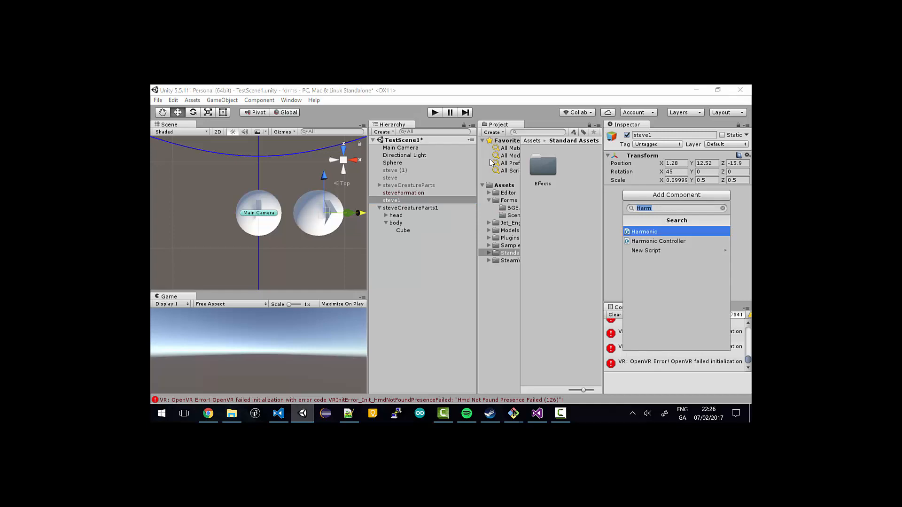
{"action": "type", "text": "Cre"}
{"action": "key", "text": "Down"}
{"action": "key", "text": "Down"}
{"action": "key", "text": "Return"}
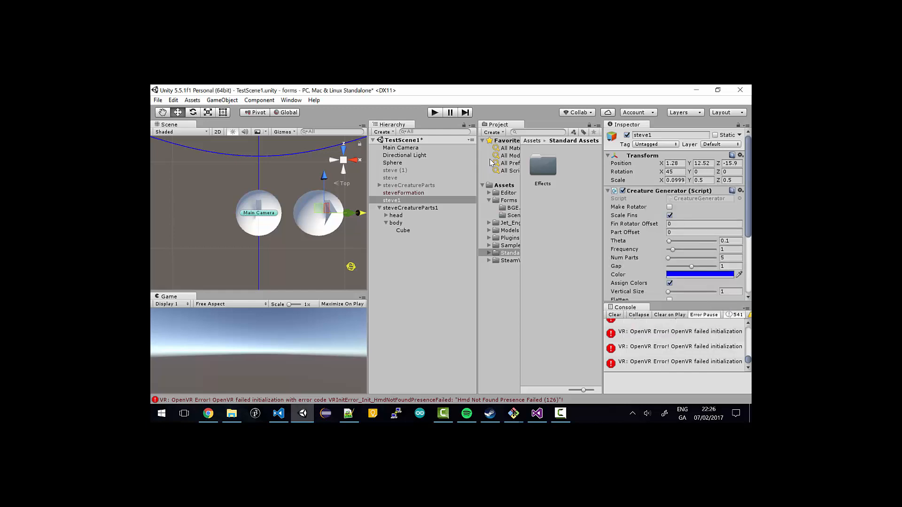
Move steve1 away from the camera to an X position of about 4.89 and a Z position of about -13.7.
{"action": "double_click", "coordinate": [388, 202]}
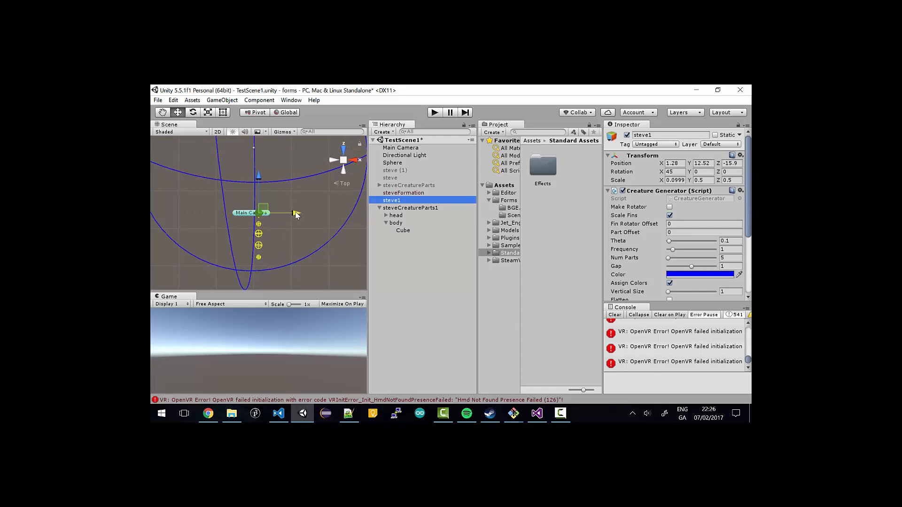
{"action": "left_click_drag", "start_coordinate": [296, 214], "coordinate": [318, 216]}
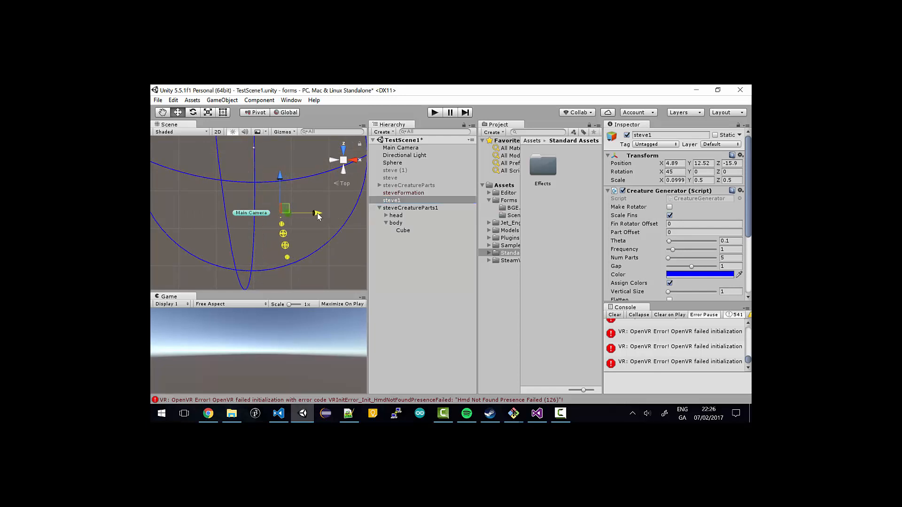
{"action": "double_click", "coordinate": [426, 198]}
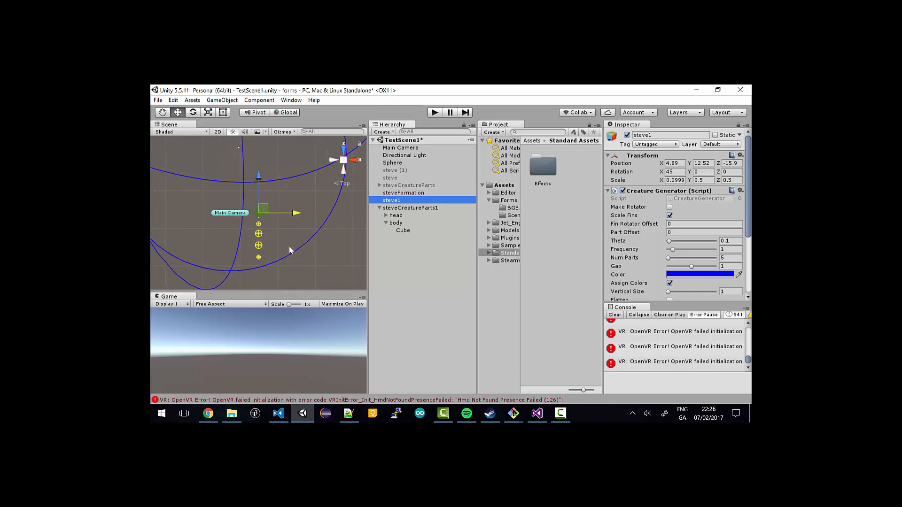
{"action": "scroll", "coordinate": [297, 247], "scroll_direction": "down", "scroll_amount": 5}
{"action": "scroll", "coordinate": [296, 247], "scroll_direction": "up", "scroll_amount": 5}
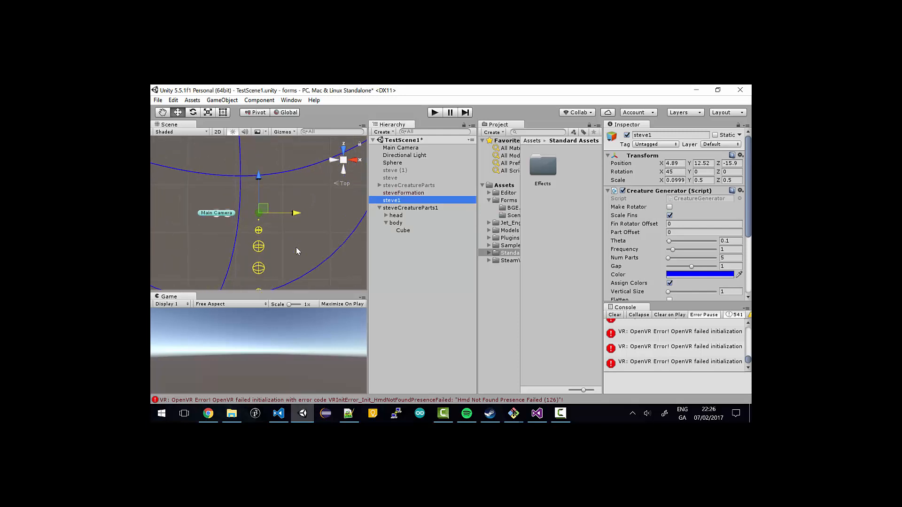
{"action": "left_click_drag", "start_coordinate": [258, 179], "coordinate": [258, 160]}
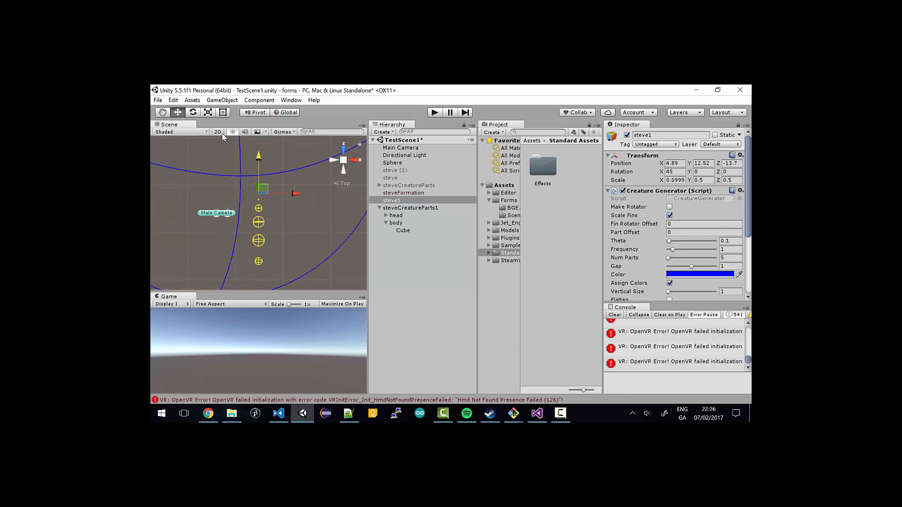
{"action": "double_click", "coordinate": [393, 201]}
{"action": "scroll", "coordinate": [285, 223], "scroll_direction": "up", "scroll_amount": 4}
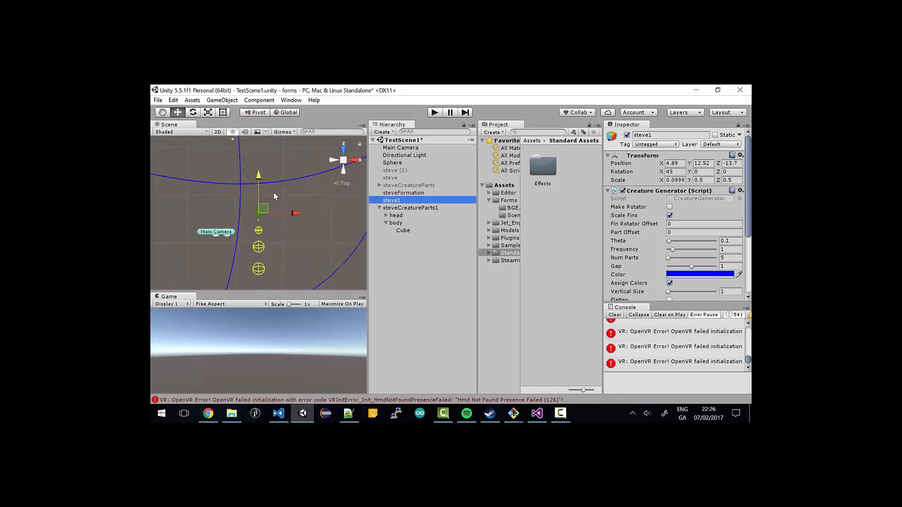
Set steve1's X rotation to 0 and its scale to 1 on all three axes.
{"action": "left_click", "coordinate": [163, 110]}
{"action": "left_click_drag", "start_coordinate": [315, 227], "coordinate": [319, 197]}
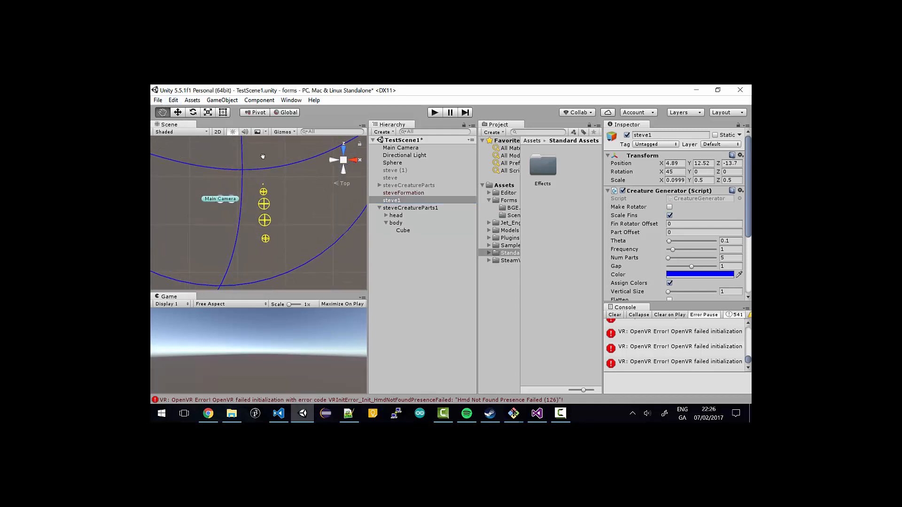
{"action": "left_click", "coordinate": [353, 161]}
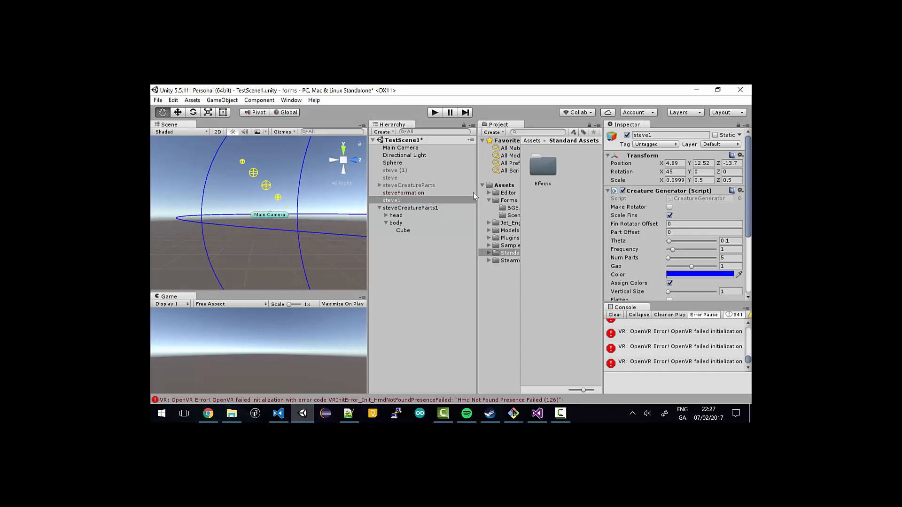
{"action": "left_click", "coordinate": [675, 172]}
{"action": "type", "text": "0"}
{"action": "key", "text": "Tab"}
{"action": "key", "text": "Tab"}
{"action": "key", "text": "Tab"}
{"action": "type", "text": "1"}
{"action": "key", "text": "Tab"}
{"action": "type", "text": "1"}
{"action": "key", "text": "Tab"}
{"action": "type", "text": "1"}
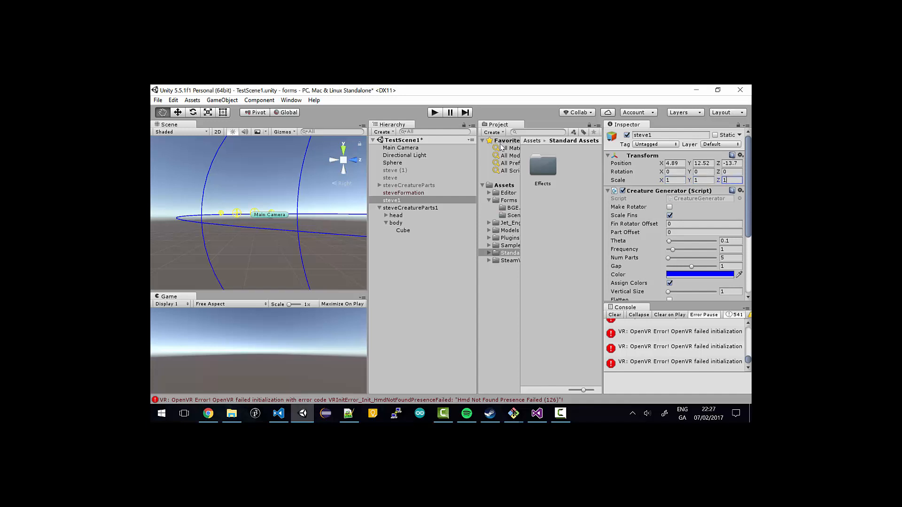
Set the number of parts in steve1's Creature Generator to 8.
{"action": "double_click", "coordinate": [397, 201]}
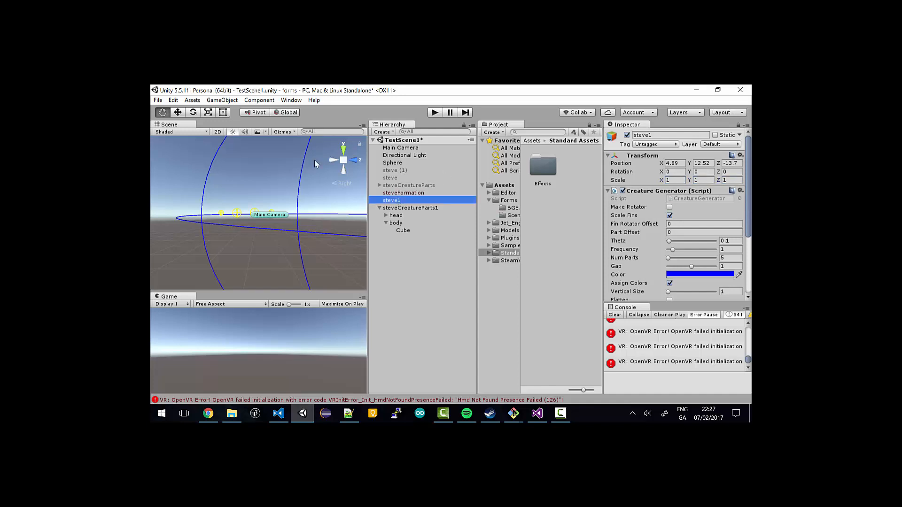
{"action": "left_click", "coordinate": [343, 149]}
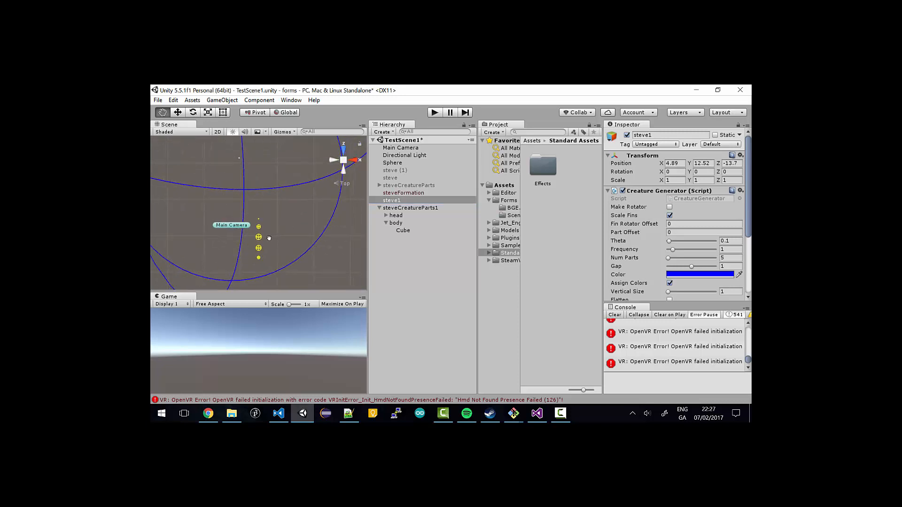
{"action": "left_click", "coordinate": [178, 112]}
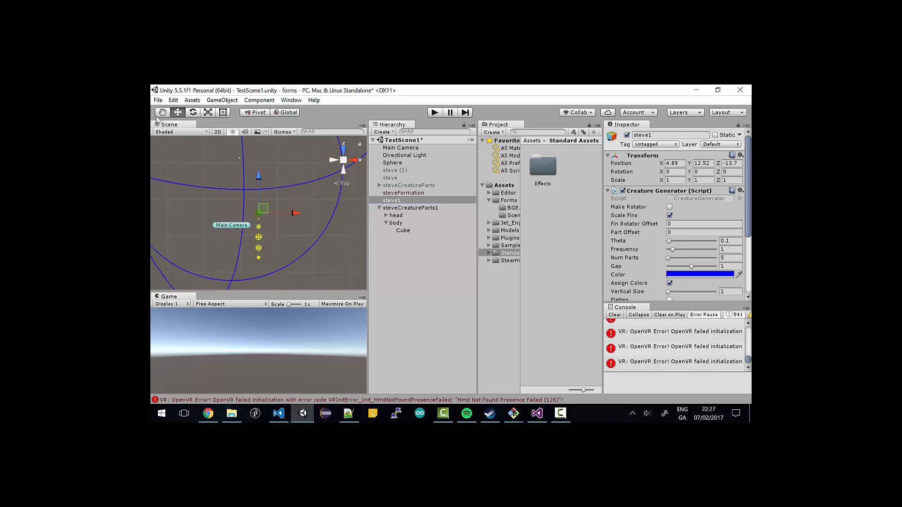
{"action": "left_click", "coordinate": [162, 112]}
{"action": "left_click_drag", "start_coordinate": [307, 249], "coordinate": [251, 230]}
{"action": "scroll", "coordinate": [326, 206], "scroll_direction": "up", "scroll_amount": 5}
{"action": "scroll", "coordinate": [326, 206], "scroll_direction": "up", "scroll_amount": 3}
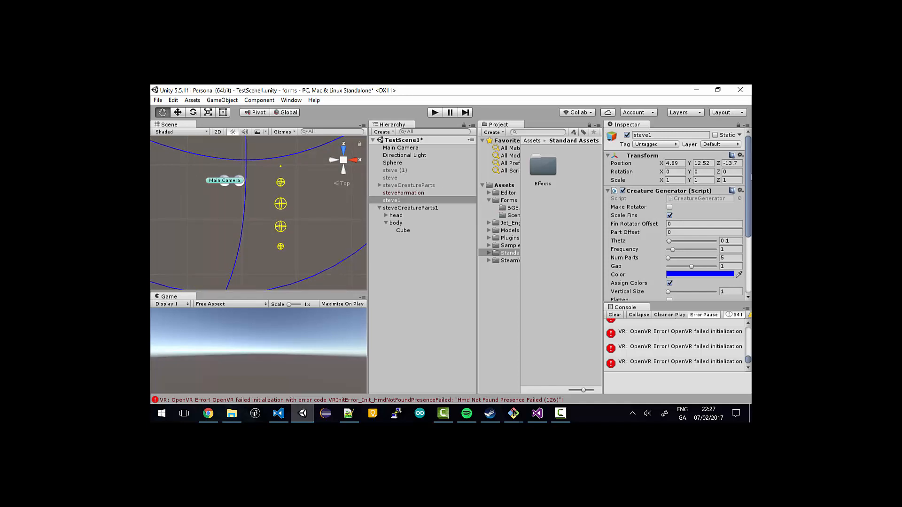
{"action": "left_click_drag", "start_coordinate": [751, 177], "coordinate": [751, 198]}
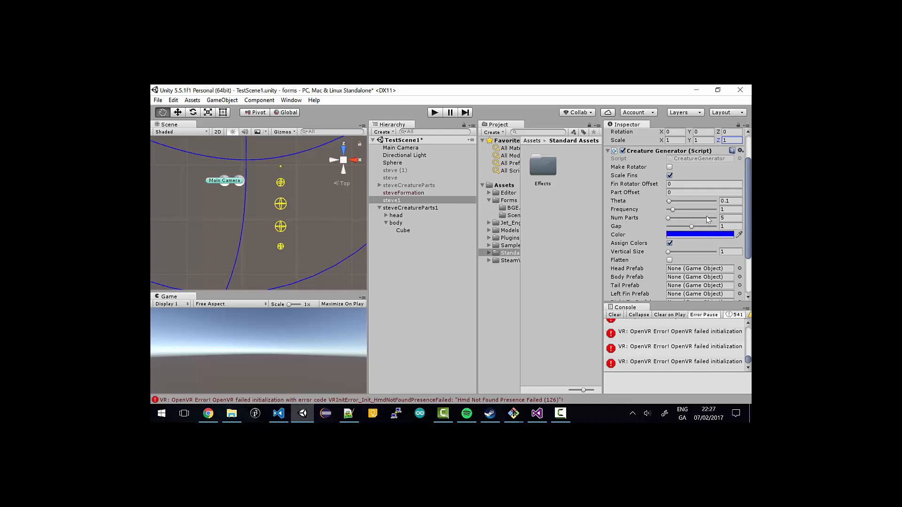
{"action": "left_click", "coordinate": [724, 218]}
{"action": "type", "text": "8"}
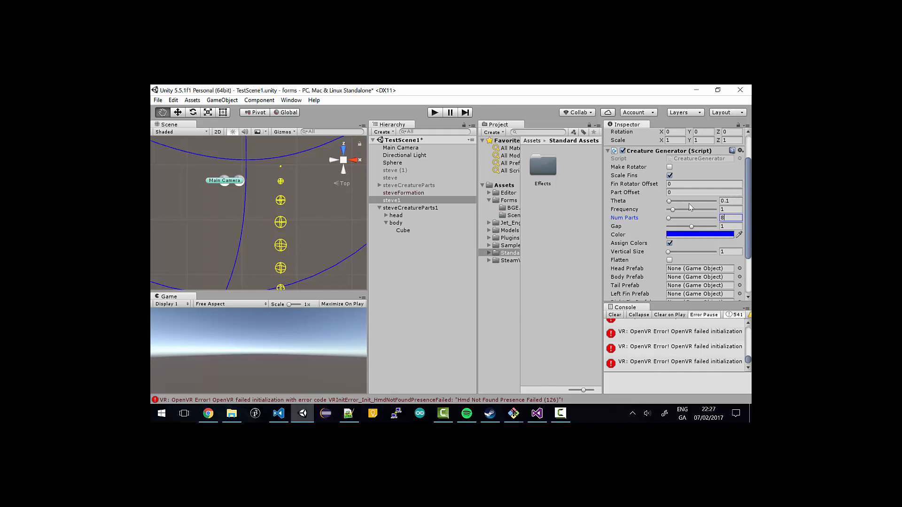
Set the Creature Generator's vertical size to 5 and its gap to -1.
{"action": "left_click", "coordinate": [730, 252]}
{"action": "type", "text": "5"}
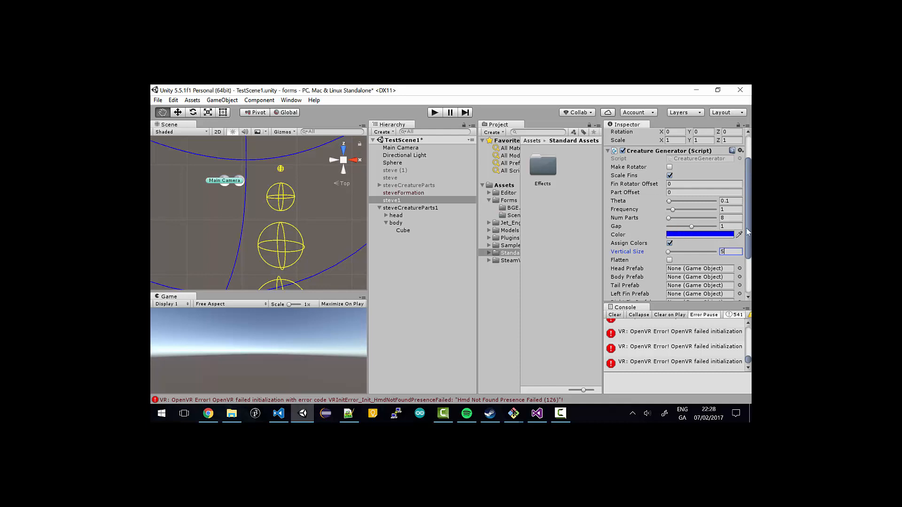
{"action": "left_click", "coordinate": [731, 226]}
{"action": "type", "text": "-1"}
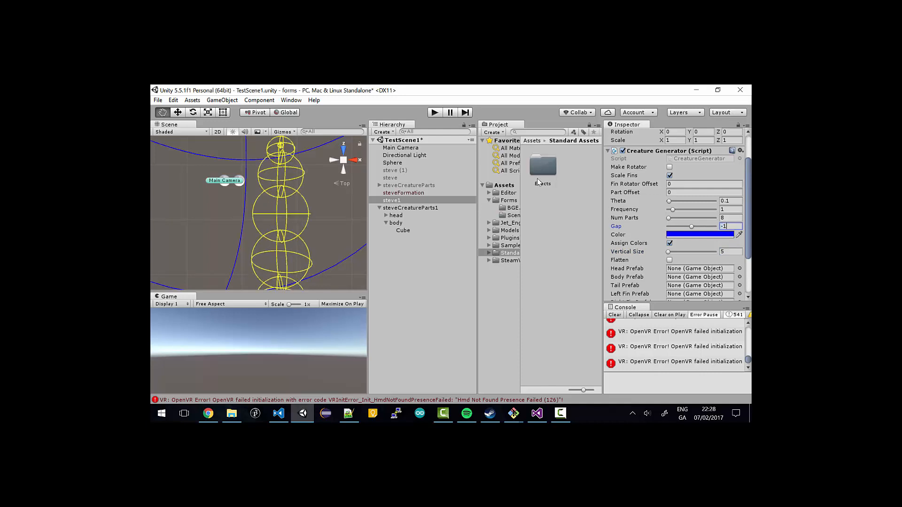
{"action": "key", "text": "BackSpace"}
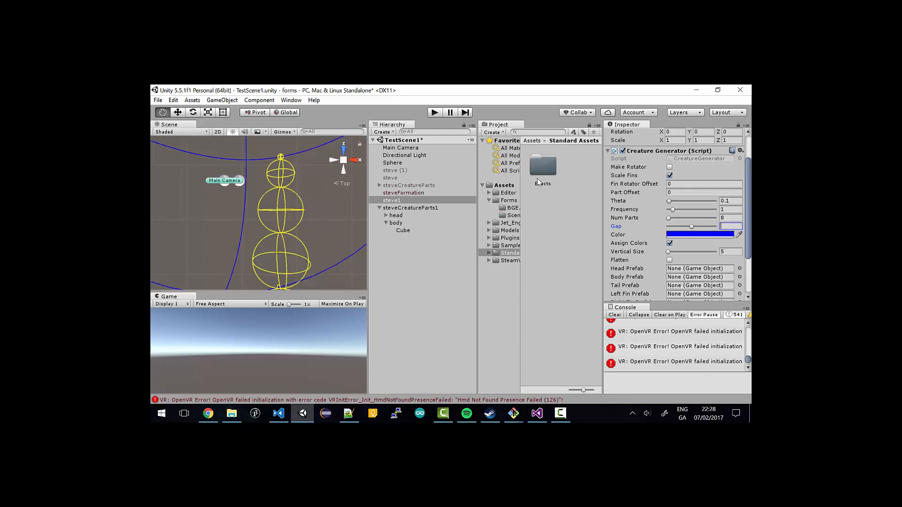
{"action": "type", "text": "1"}
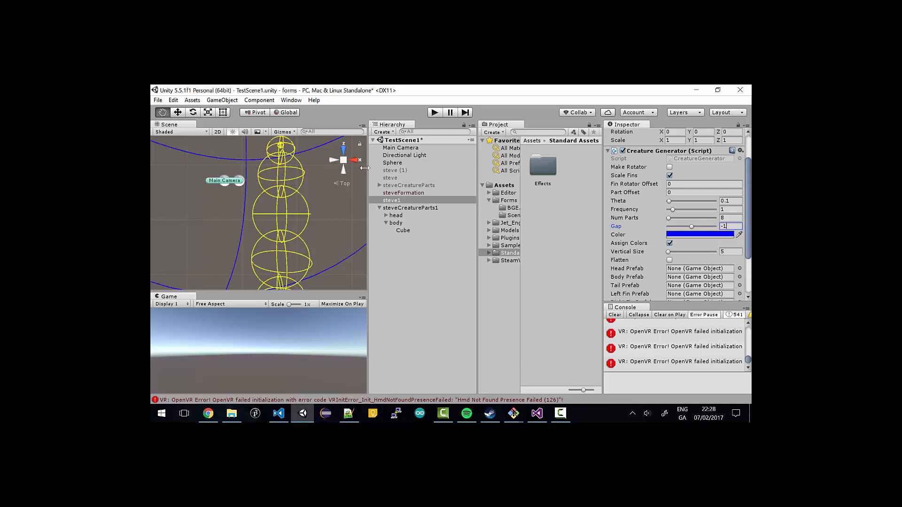
Shape the creature's body profile with a theta of 2.4 and a frequency of 1.5.
{"action": "left_click", "coordinate": [354, 159]}
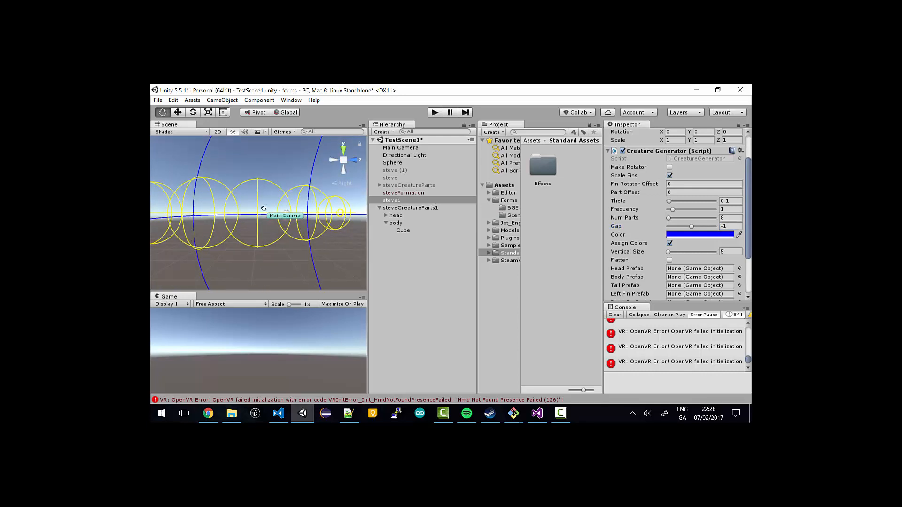
{"action": "left_click", "coordinate": [343, 150]}
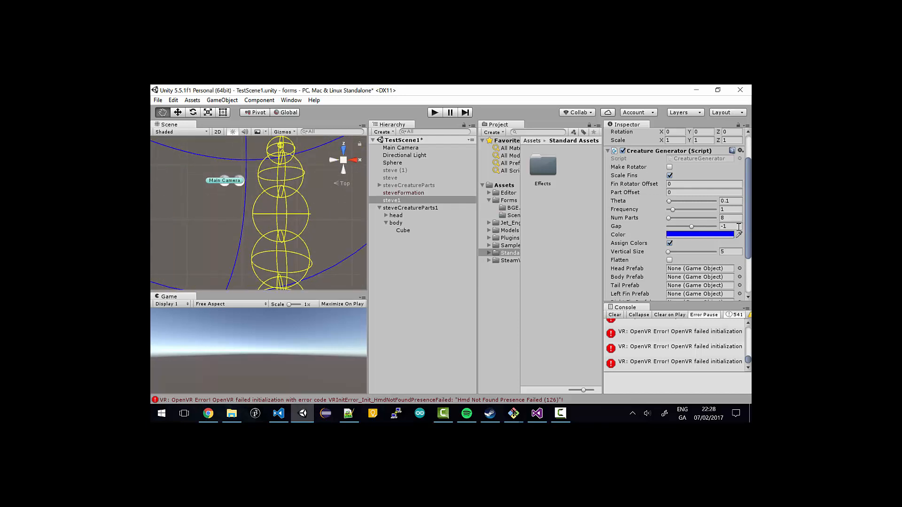
{"action": "scroll", "coordinate": [309, 212], "scroll_direction": "down", "scroll_amount": 6}
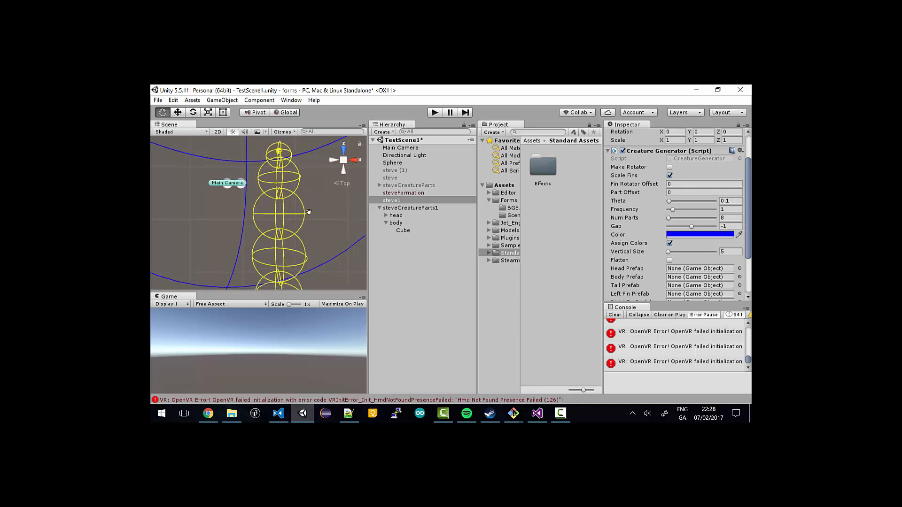
{"action": "scroll", "coordinate": [308, 212], "scroll_direction": "down", "scroll_amount": 1}
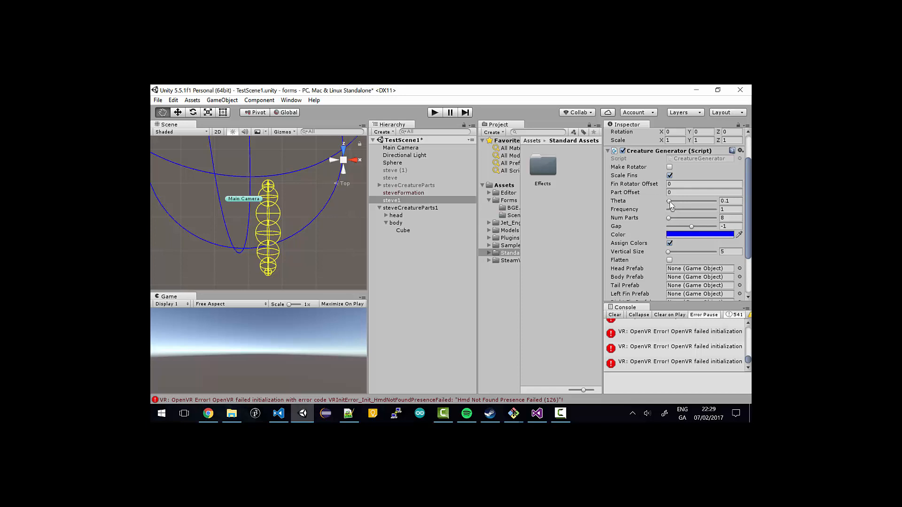
{"action": "left_click_drag", "start_coordinate": [671, 203], "coordinate": [693, 205]}
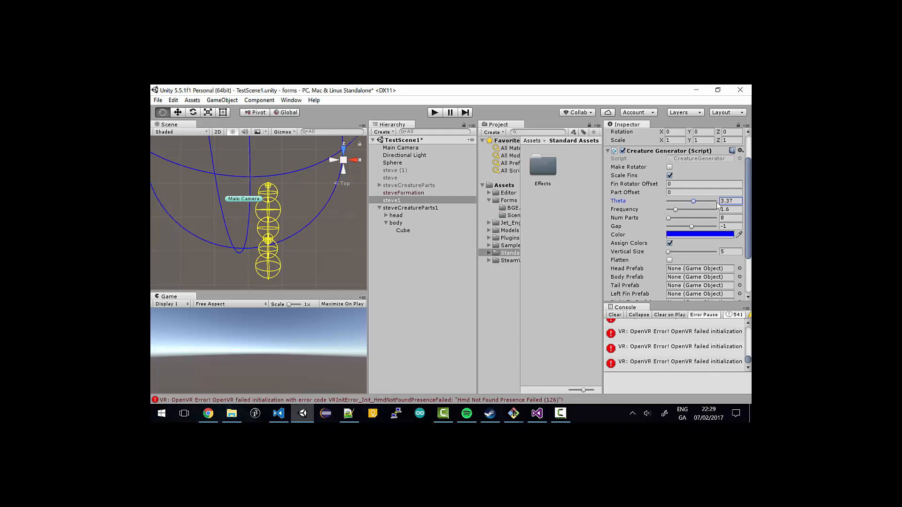
{"action": "left_click", "coordinate": [735, 202]}
{"action": "type", "text": "2.4"}
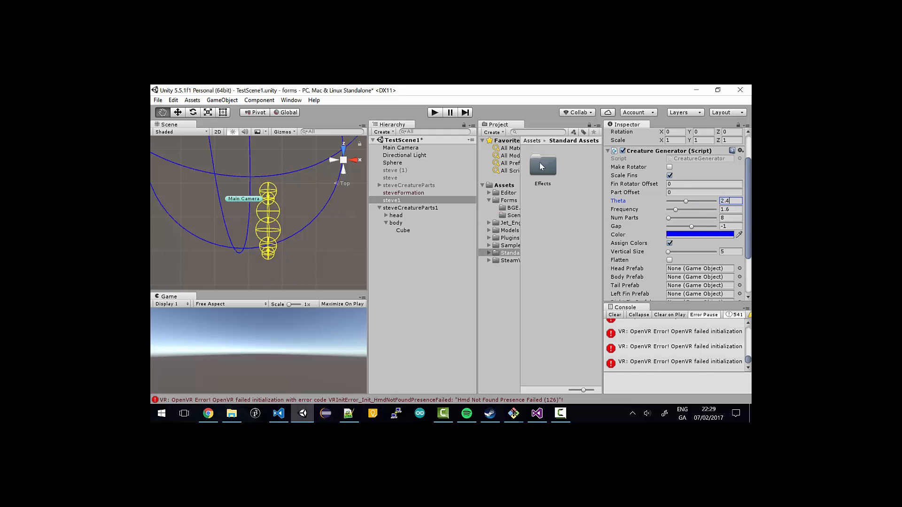
{"action": "key", "text": "Tab"}
{"action": "key", "text": "BackSpace"}
{"action": "type", "text": "5"}
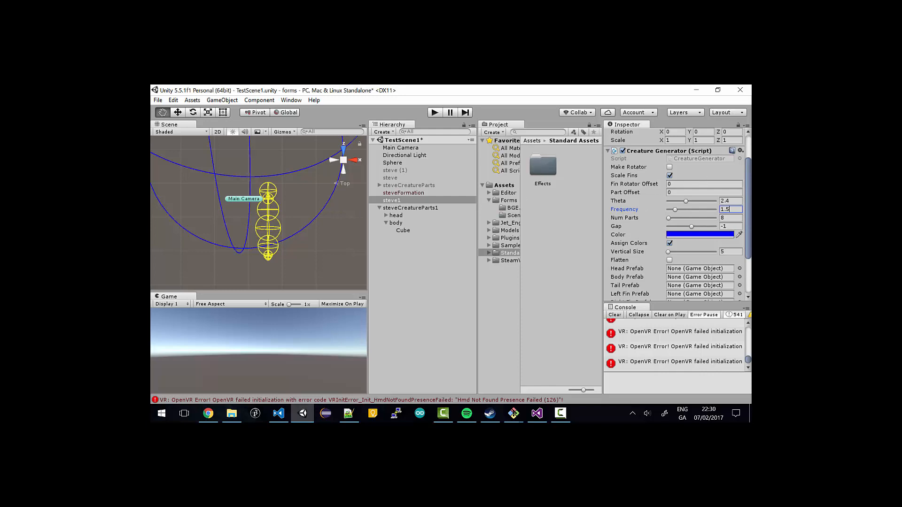
Assign the head and body objects of steveCreatureParts1 as the Creature Generator's head and body prefabs.
{"action": "scroll", "coordinate": [750, 198], "scroll_direction": "down", "scroll_amount": 3}
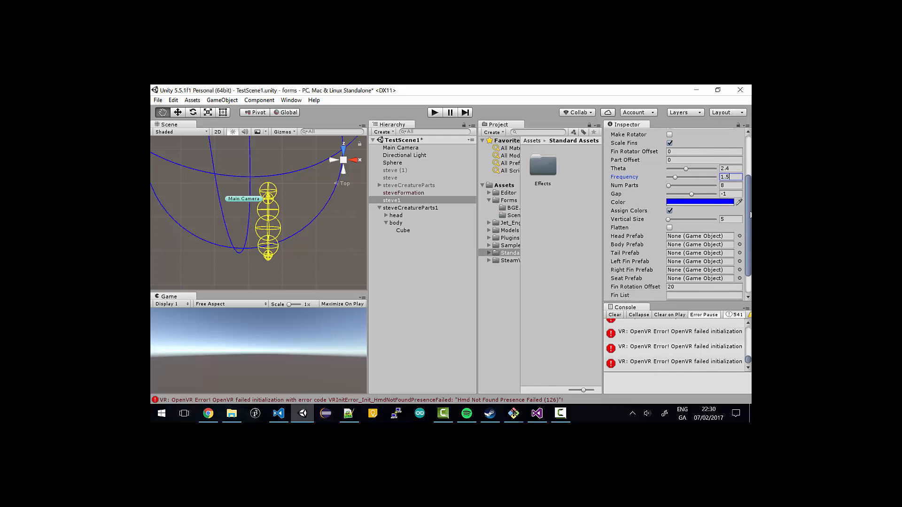
{"action": "left_click", "coordinate": [397, 216]}
{"action": "left_click_drag", "start_coordinate": [396, 215], "coordinate": [700, 223]}
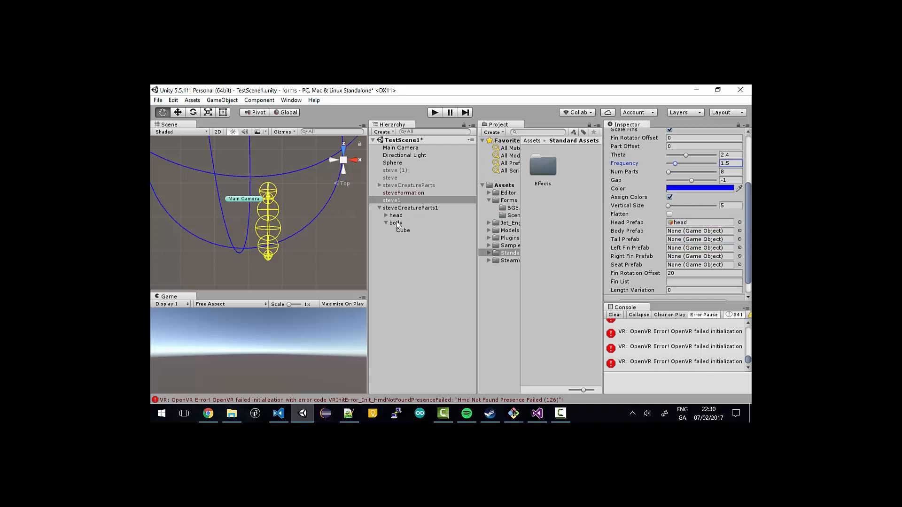
{"action": "left_click_drag", "start_coordinate": [396, 222], "coordinate": [700, 235]}
{"action": "left_click", "coordinate": [397, 223]}
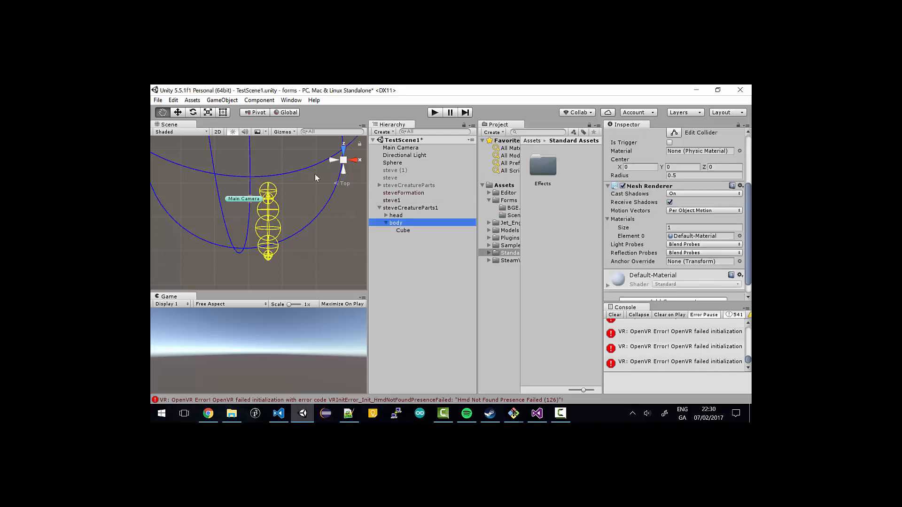
Review the head's Boid settings and deactivate the steveCreatureParts1 object.
{"action": "left_click", "coordinate": [396, 216]}
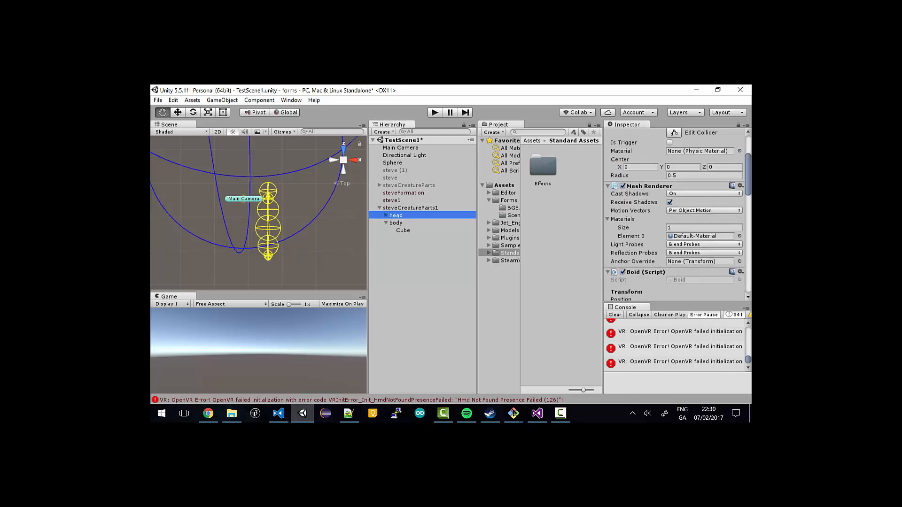
{"action": "left_click_drag", "start_coordinate": [750, 185], "coordinate": [751, 207]}
{"action": "scroll", "coordinate": [684, 249], "scroll_direction": "down", "scroll_amount": 5}
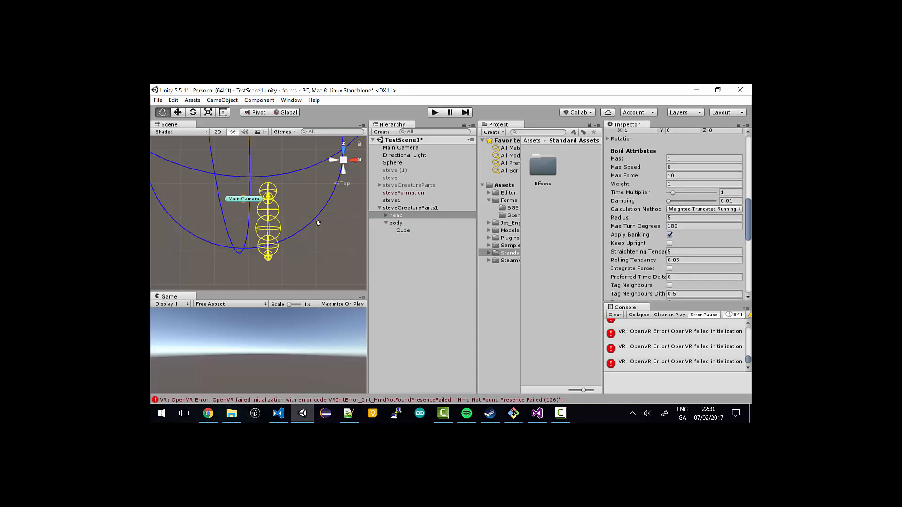
{"action": "left_click", "coordinate": [399, 209]}
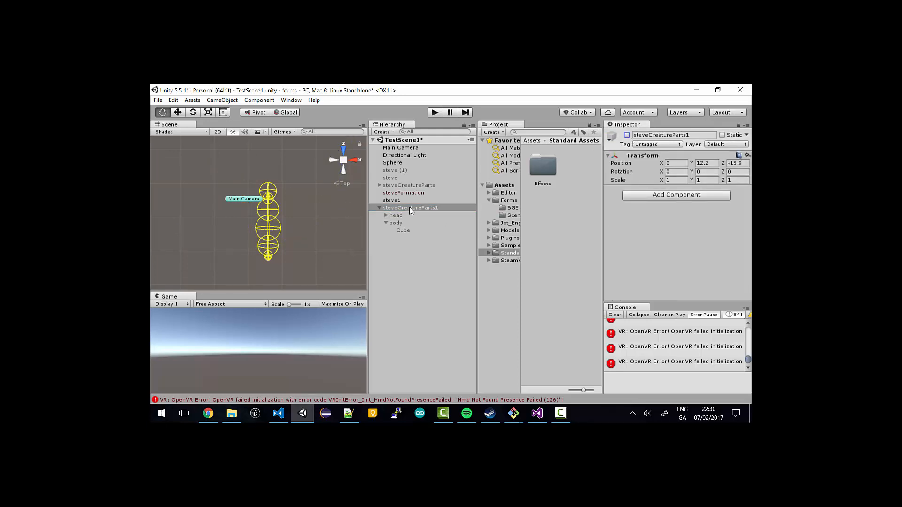
Run the scene with the Game view maximized to examine steve1's generated creature, and stop playback.
{"action": "left_click", "coordinate": [395, 201]}
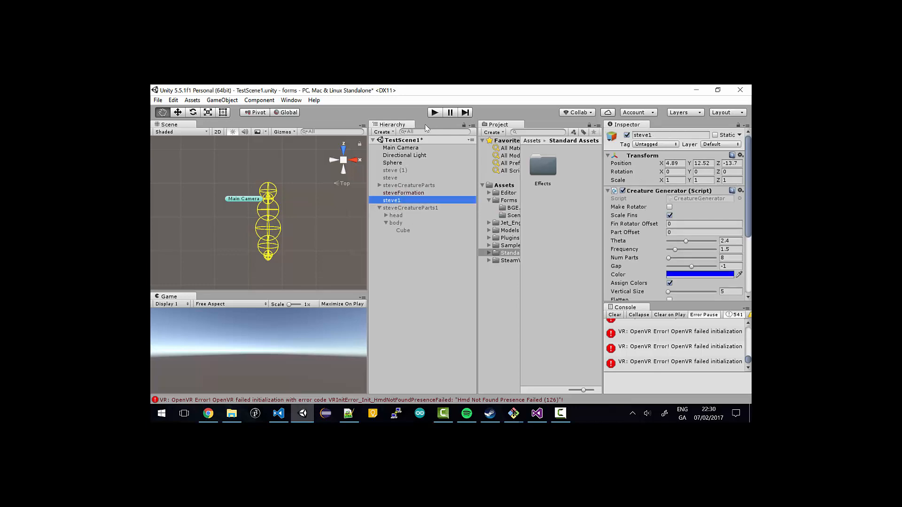
{"action": "left_click", "coordinate": [434, 112]}
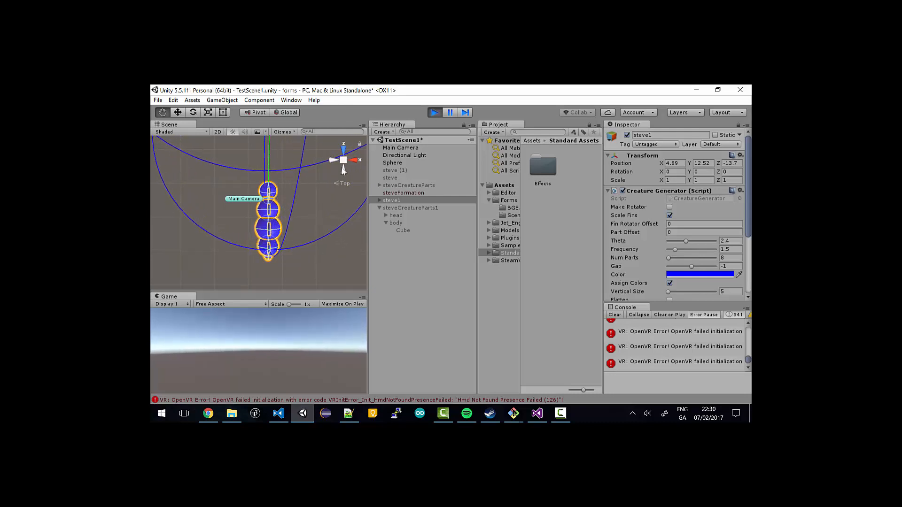
{"action": "left_click", "coordinate": [354, 158]}
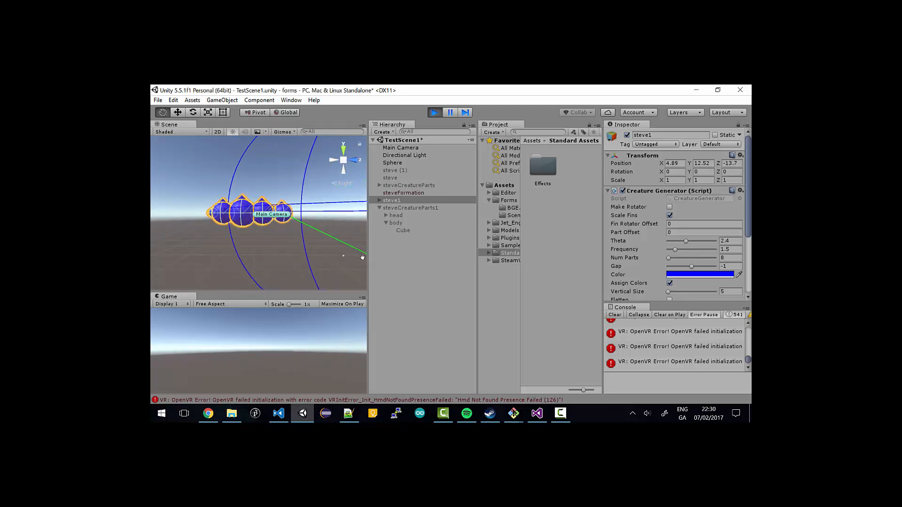
{"action": "left_click", "coordinate": [362, 299]}
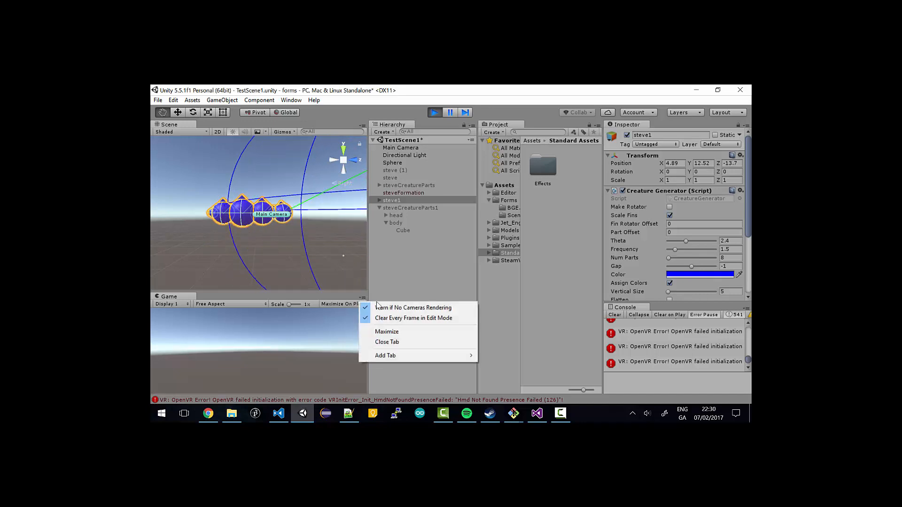
{"action": "left_click", "coordinate": [383, 331]}
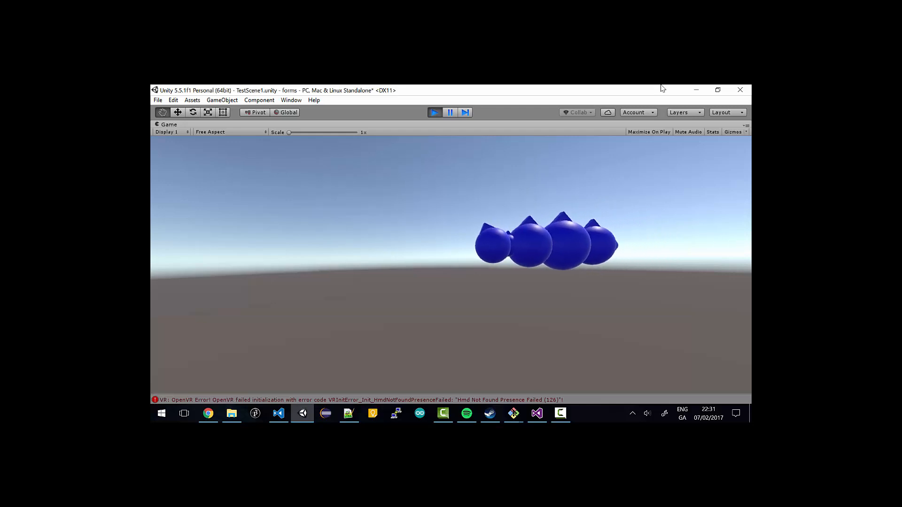
{"action": "left_click", "coordinate": [435, 113]}
Disable the Force Controller with speed 10 on Main Camera and enable its FPS Controller instead.
{"action": "left_click", "coordinate": [414, 148]}
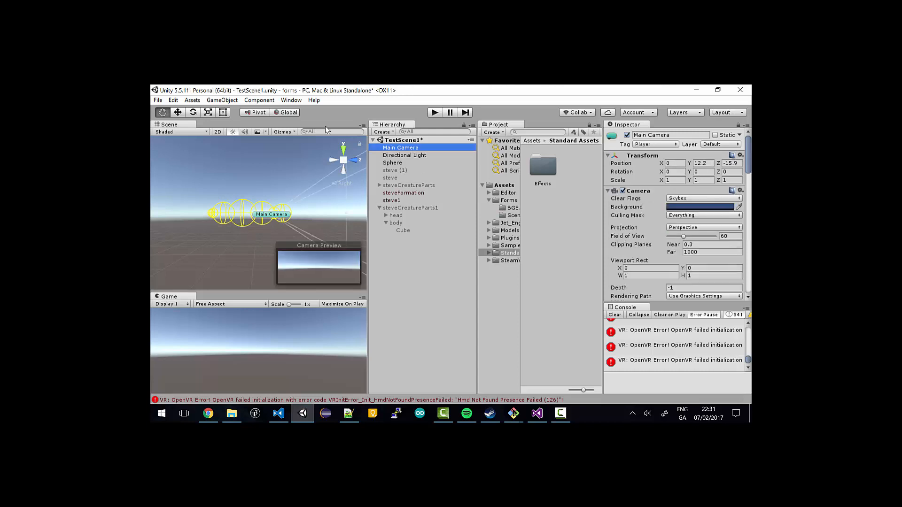
{"action": "scroll", "coordinate": [663, 205], "scroll_direction": "down", "scroll_amount": 6}
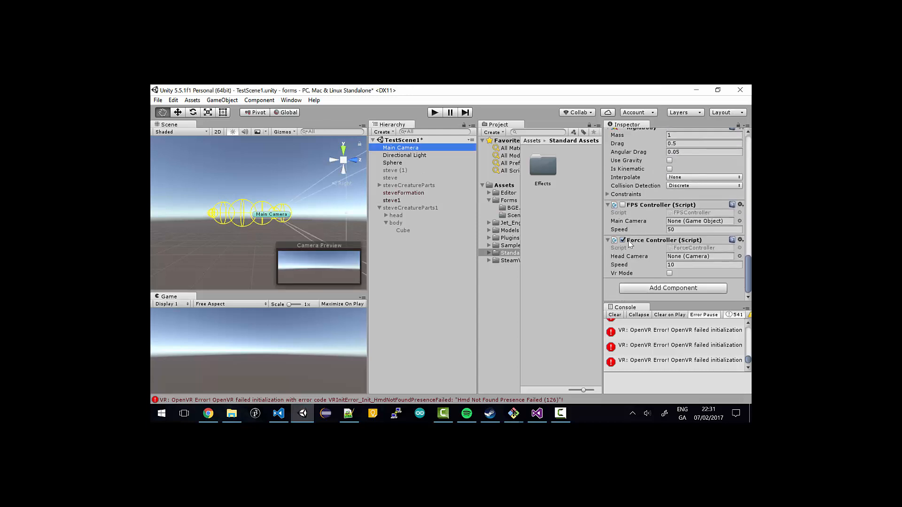
{"action": "left_click", "coordinate": [623, 240]}
{"action": "left_click", "coordinate": [623, 204]}
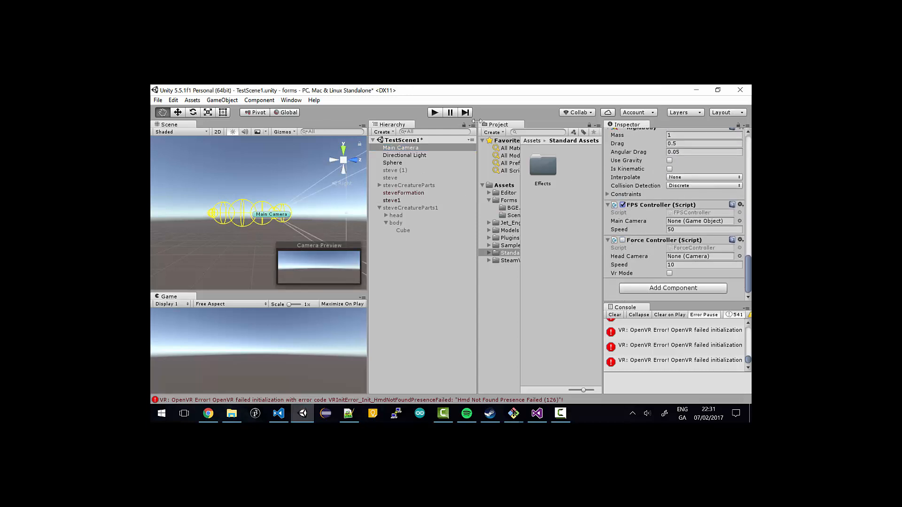
Test the FPS camera in play mode with the Game view maximized, and stop playback.
{"action": "left_click", "coordinate": [435, 112]}
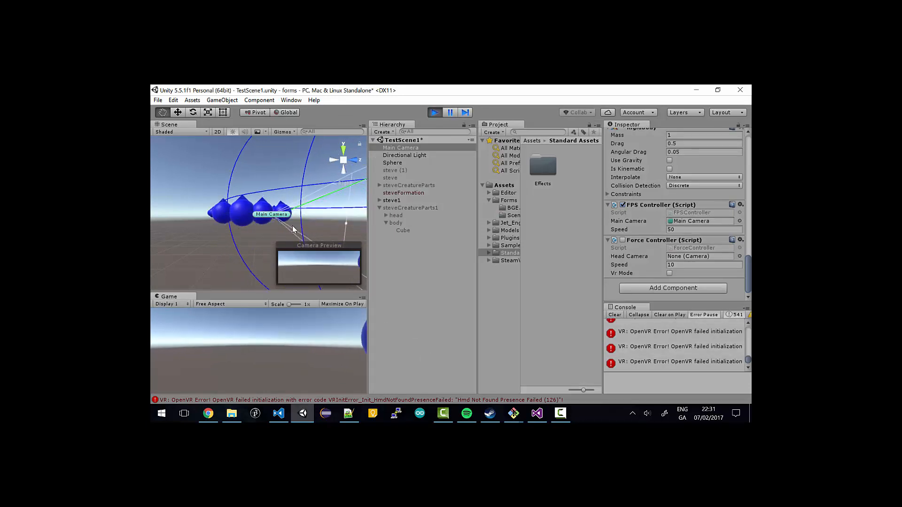
{"action": "left_click", "coordinate": [362, 297]}
{"action": "left_click", "coordinate": [387, 331]}
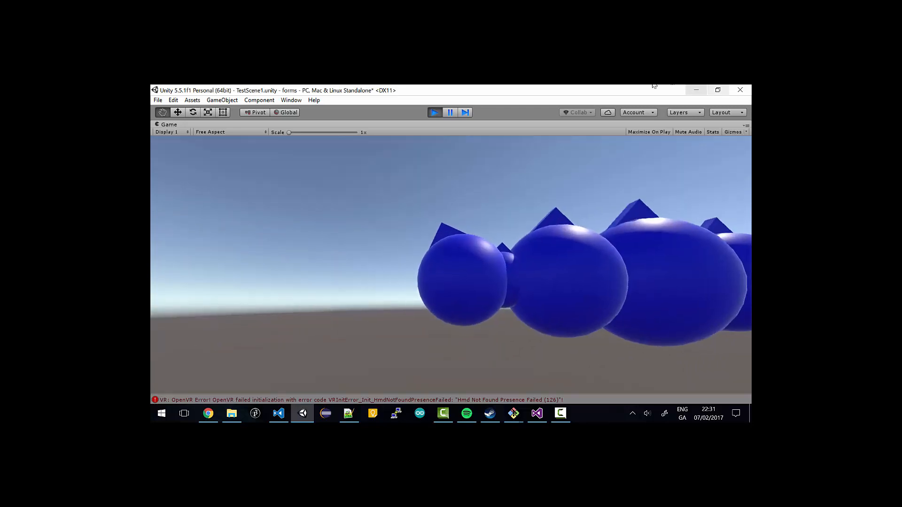
{"action": "left_click", "coordinate": [434, 112]}
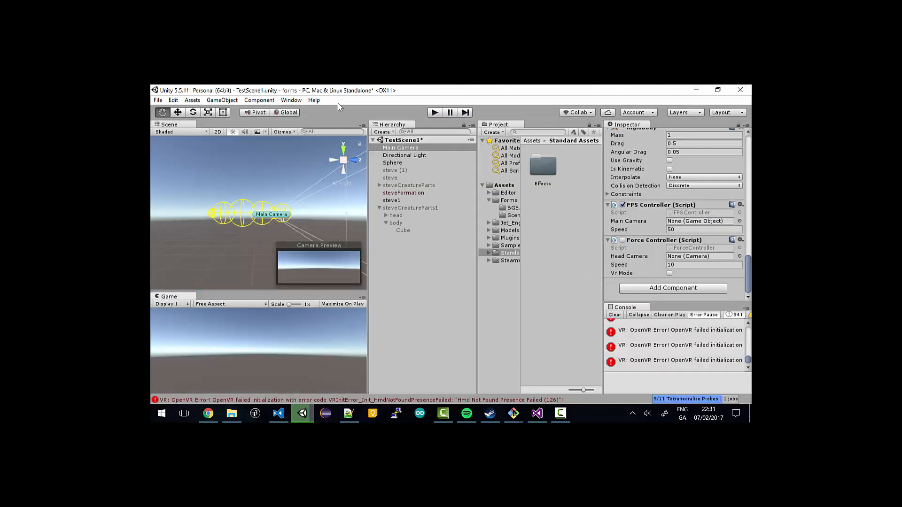
Save the TestScene1 scene.
{"action": "left_click", "coordinate": [362, 297]}
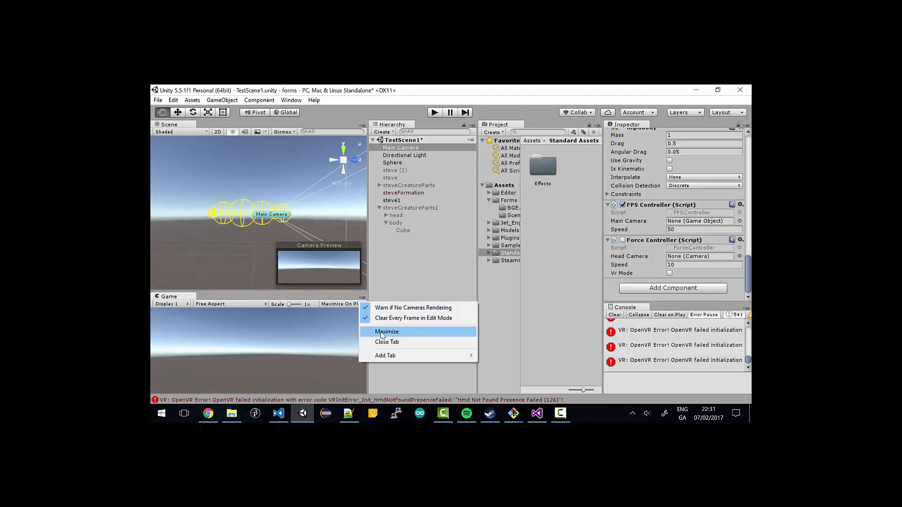
{"action": "left_click", "coordinate": [326, 88]}
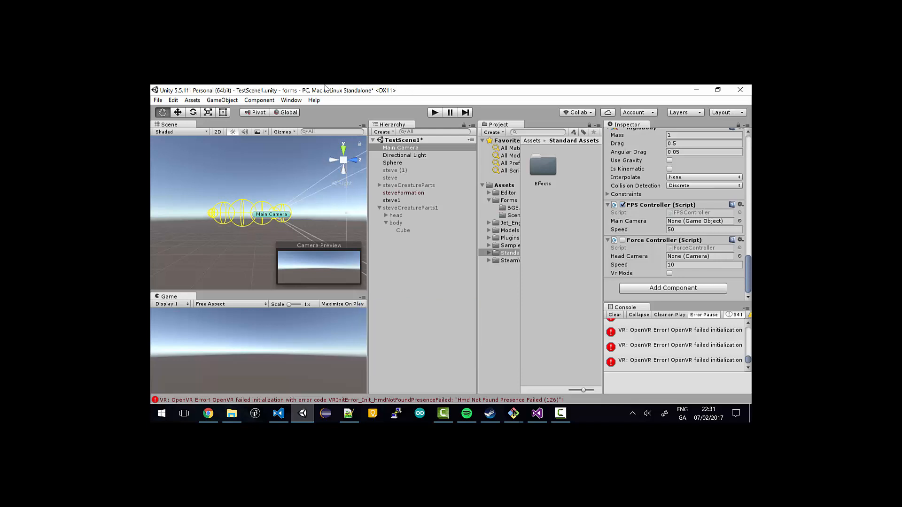
{"action": "key", "text": "ctrl+s"}
Enable Integrate Forces in the Boid script of steveCreatureParts1's head and turn on Maximize On Play for the Game view.
{"action": "scroll", "coordinate": [746, 258], "scroll_direction": "up", "scroll_amount": 10}
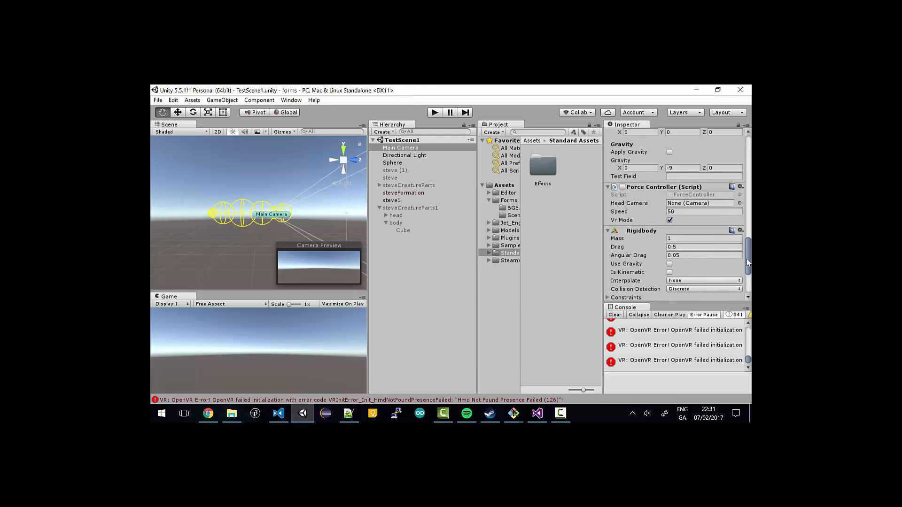
{"action": "left_click", "coordinate": [396, 215]}
{"action": "left_click_drag", "start_coordinate": [750, 254], "coordinate": [749, 223]}
{"action": "left_click", "coordinate": [670, 193]}
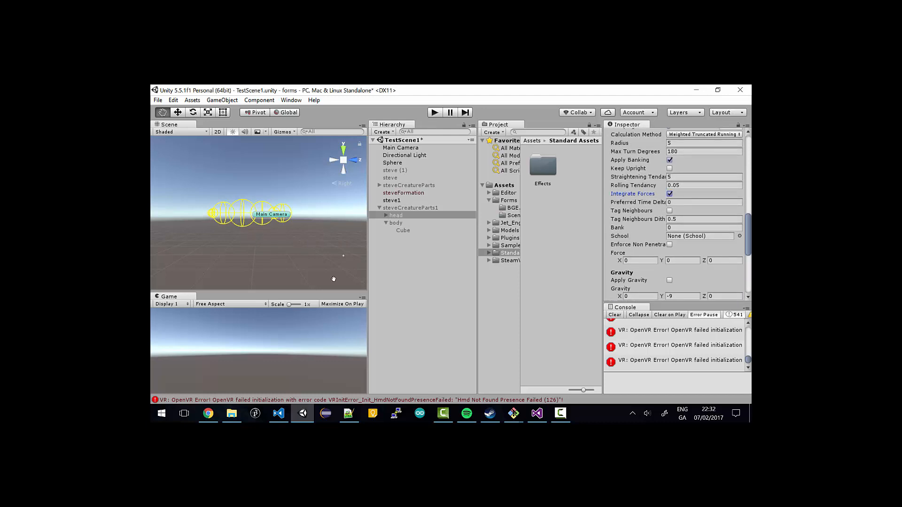
{"action": "left_click", "coordinate": [354, 304]}
Move Main Camera backwards along its Z axis, away from the creature, and test the scene in play mode.
{"action": "left_click", "coordinate": [405, 148]}
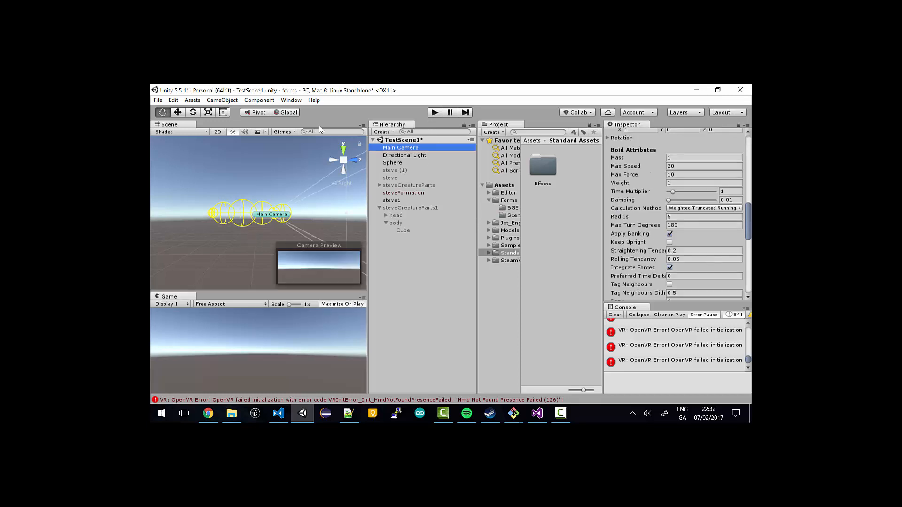
{"action": "left_click", "coordinate": [343, 152]}
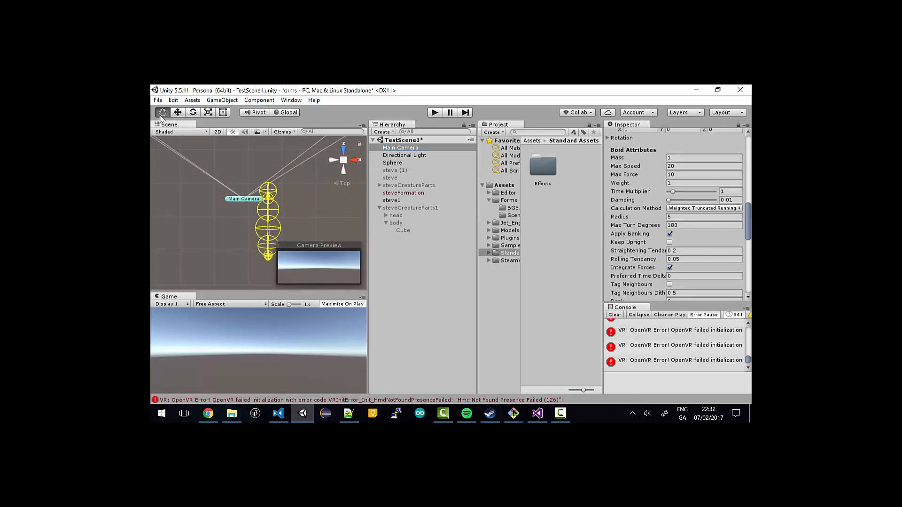
{"action": "left_click", "coordinate": [178, 113]}
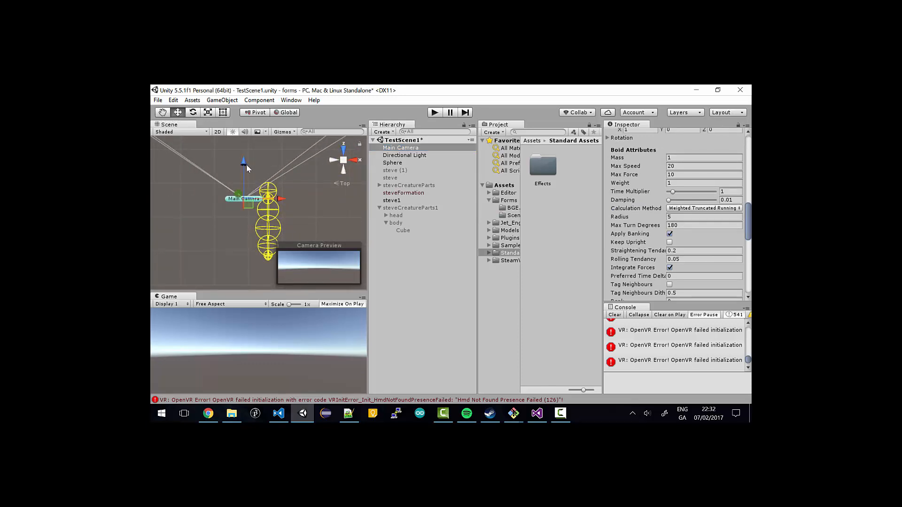
{"action": "left_click_drag", "start_coordinate": [244, 159], "coordinate": [235, 281]}
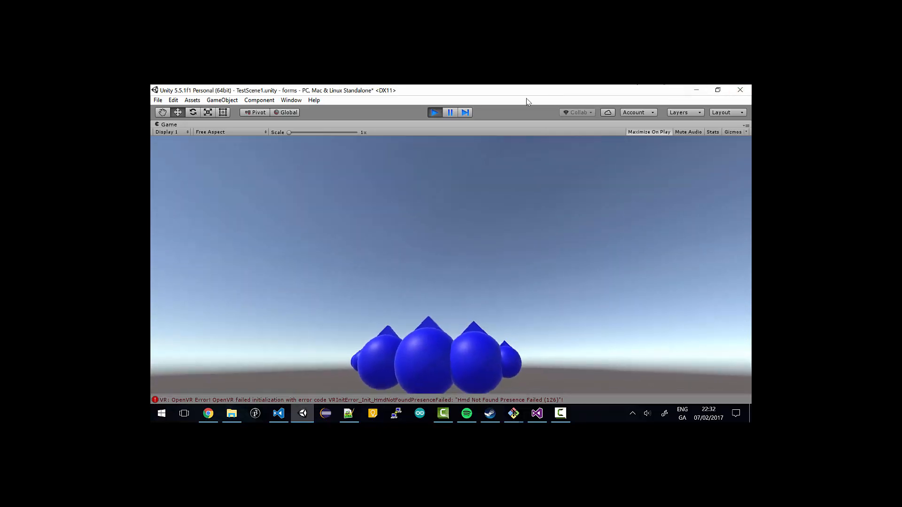
{"action": "left_click", "coordinate": [437, 110]}
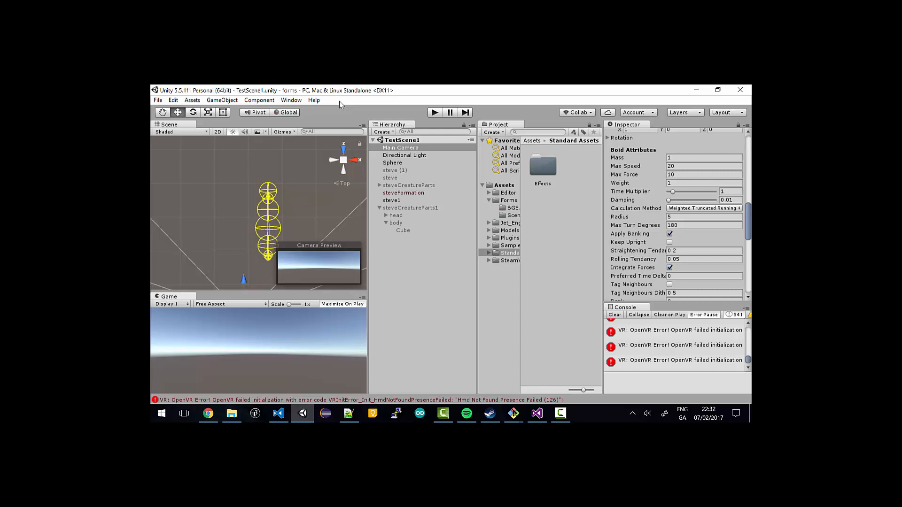
{"action": "left_click", "coordinate": [560, 413]}
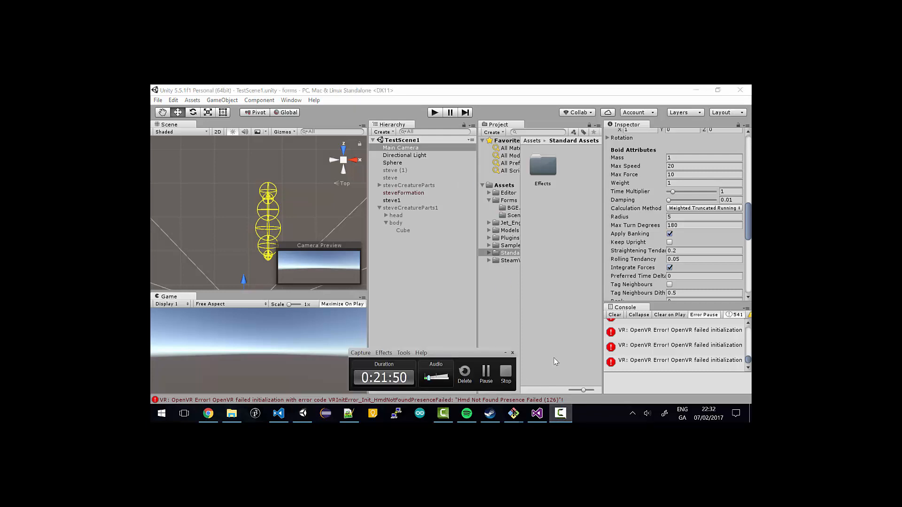
{"action": "left_click", "coordinate": [505, 353]}
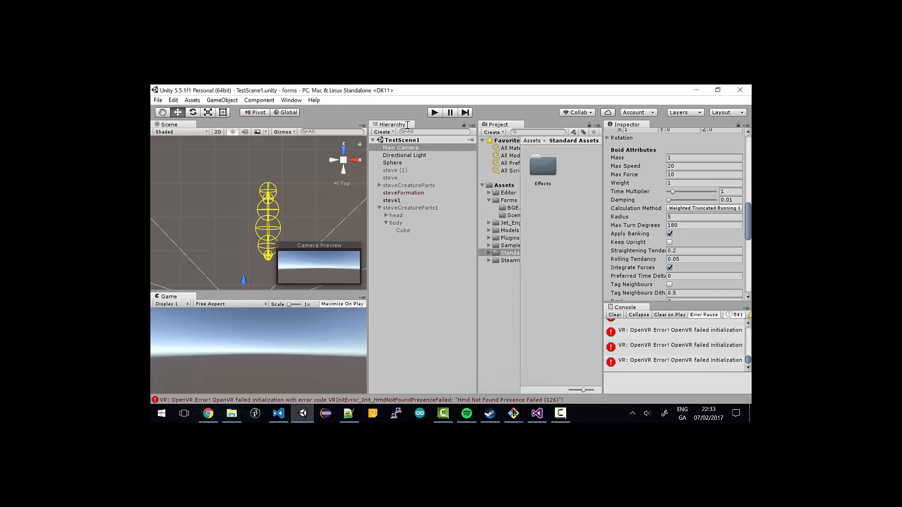
Add a Spine Animator component to the head of steveCreatureParts1.
{"action": "left_click", "coordinate": [396, 216]}
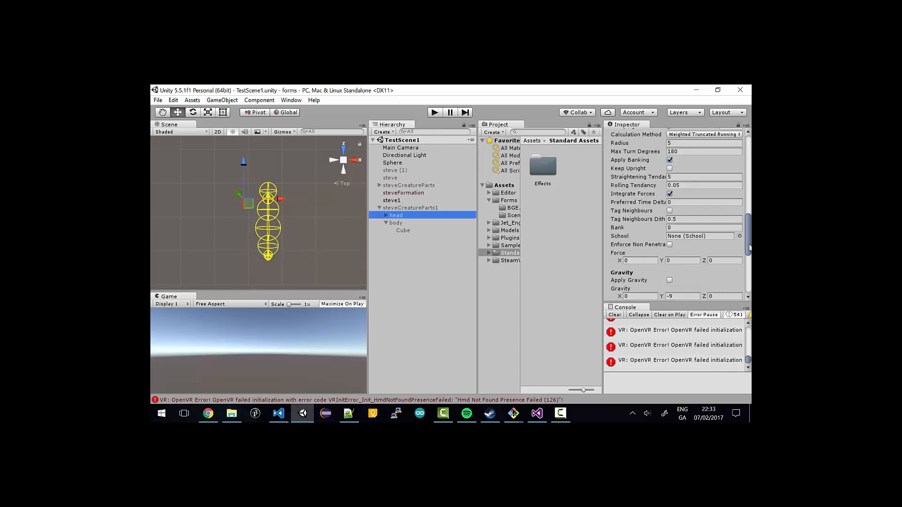
{"action": "left_click_drag", "start_coordinate": [750, 247], "coordinate": [750, 283]}
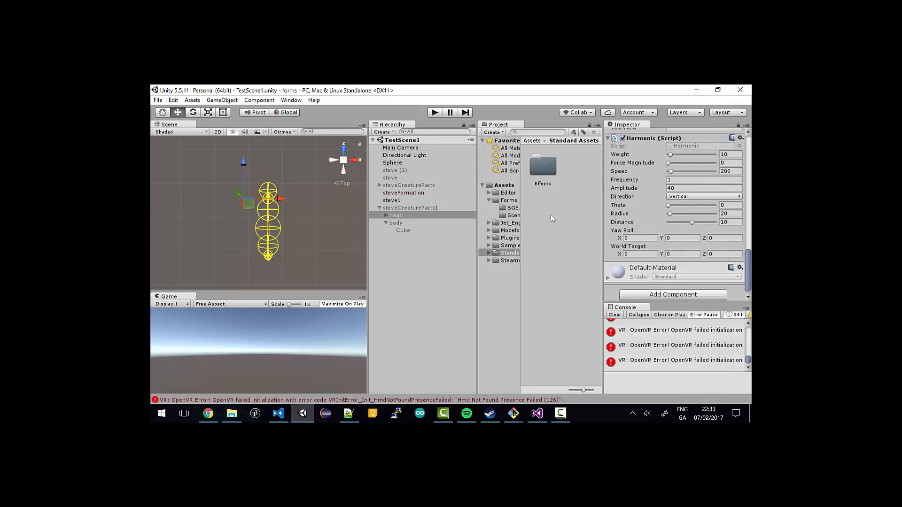
{"action": "left_click", "coordinate": [664, 296]}
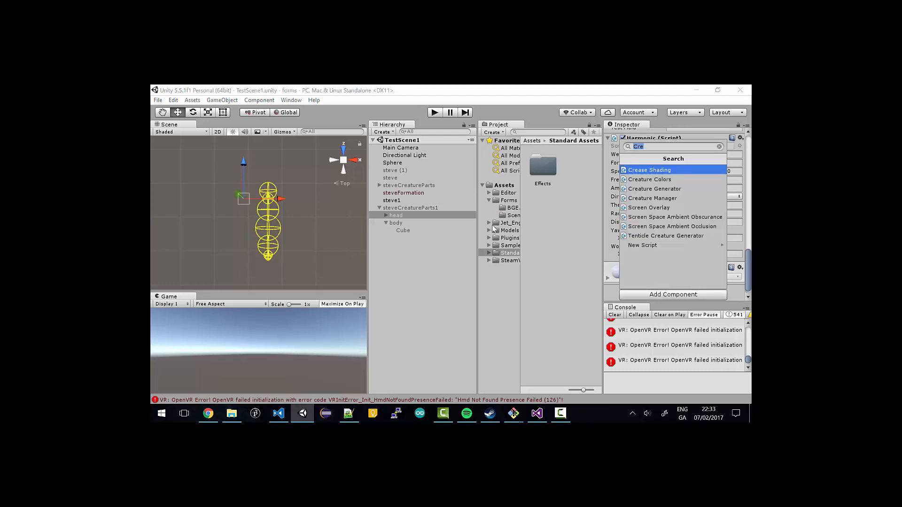
{"action": "type", "text": "Spin"}
{"action": "key", "text": "Return"}
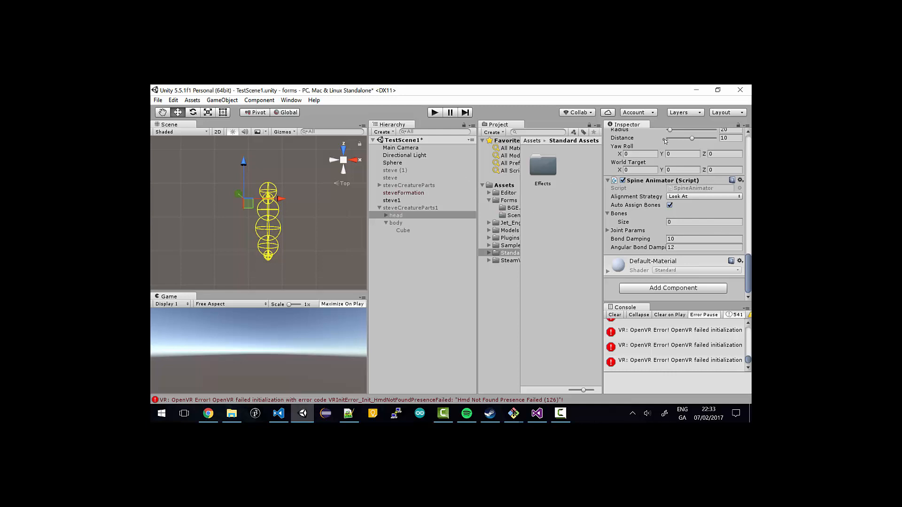
Turn off Auto Assign Bones in the head's Spine Animator, review its bond damping settings, and save the scene.
{"action": "left_click", "coordinate": [672, 206]}
{"action": "left_click", "coordinate": [675, 239]}
{"action": "left_click", "coordinate": [680, 247]}
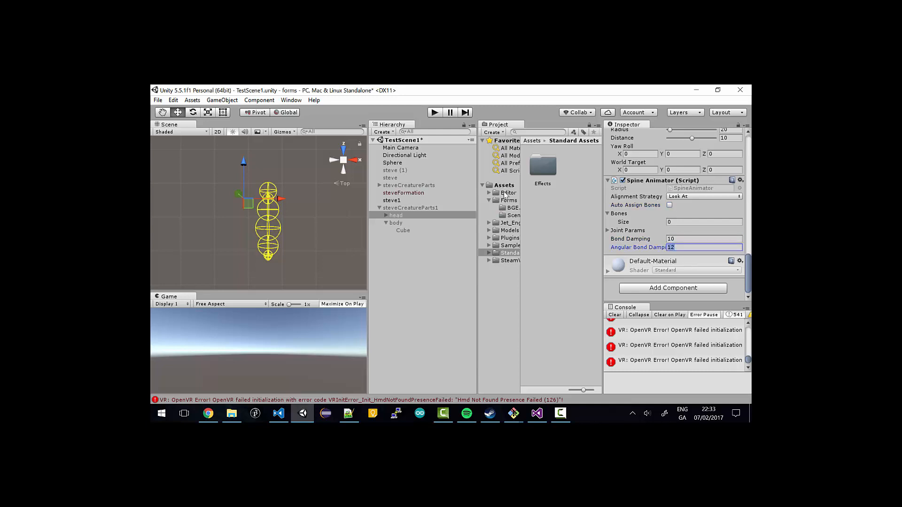
{"action": "left_click", "coordinate": [679, 239]}
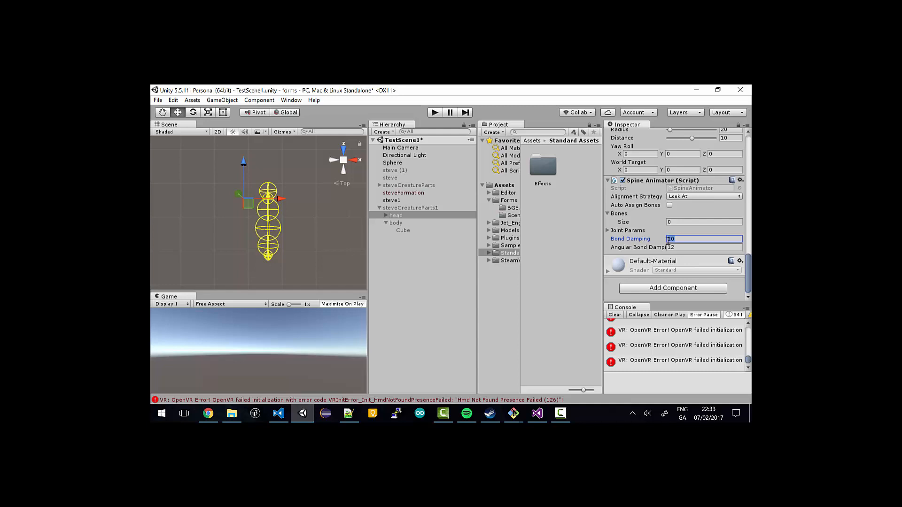
{"action": "left_click", "coordinate": [686, 239]}
{"action": "key", "text": "Tab"}
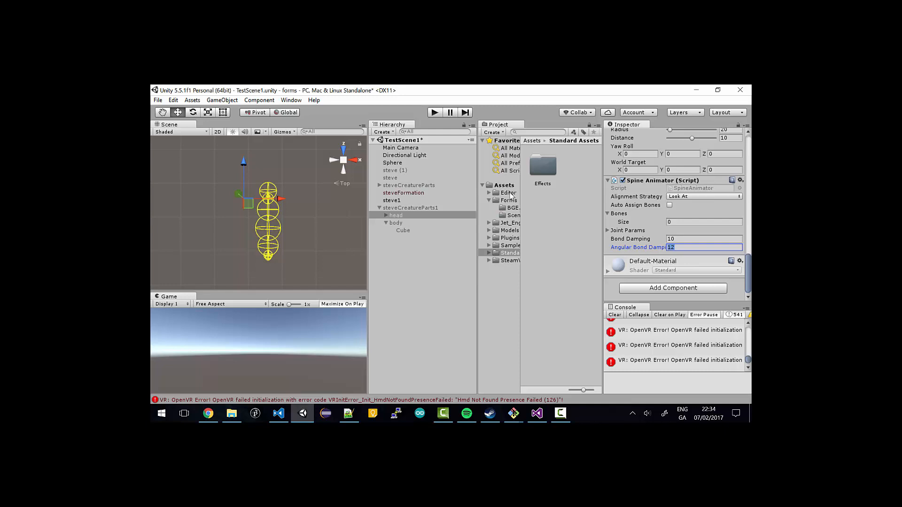
{"action": "left_click", "coordinate": [682, 239]}
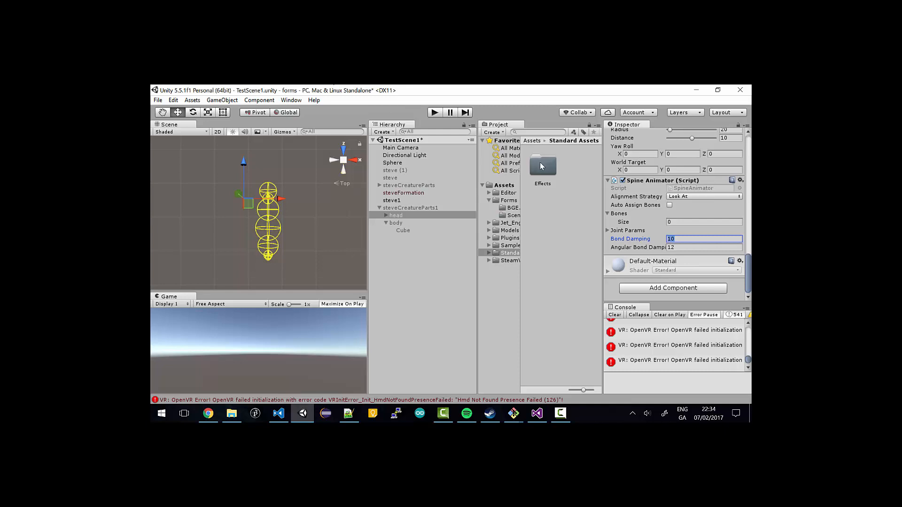
{"action": "key", "text": "ctrl+s"}
Run the scene to check the creature's spine movement, and reselect the head object.
{"action": "left_click", "coordinate": [435, 112]}
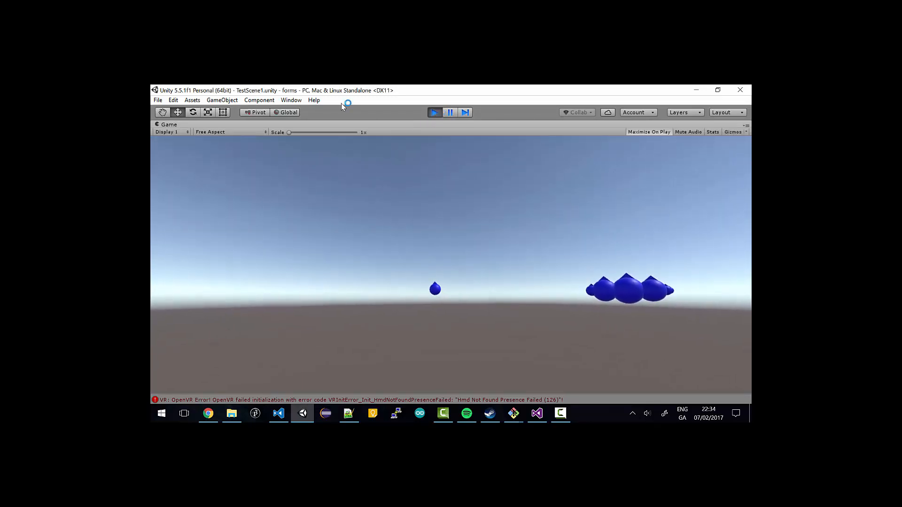
{"action": "left_click", "coordinate": [405, 217]}
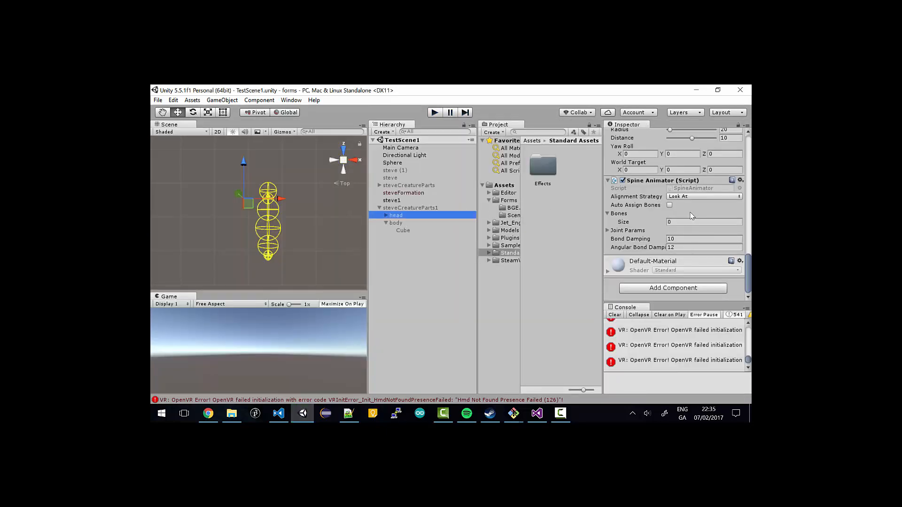
Turn on Auto Assign Bones in the head's Spine Animator, save the scene, and test the creature in play mode.
{"action": "left_click", "coordinate": [669, 205]}
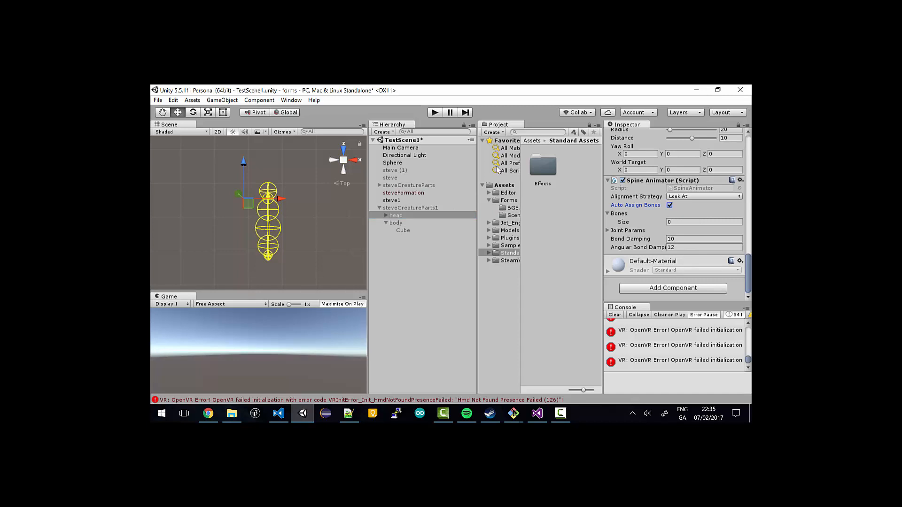
{"action": "key", "text": "ctrl+s"}
{"action": "left_click", "coordinate": [434, 113]}
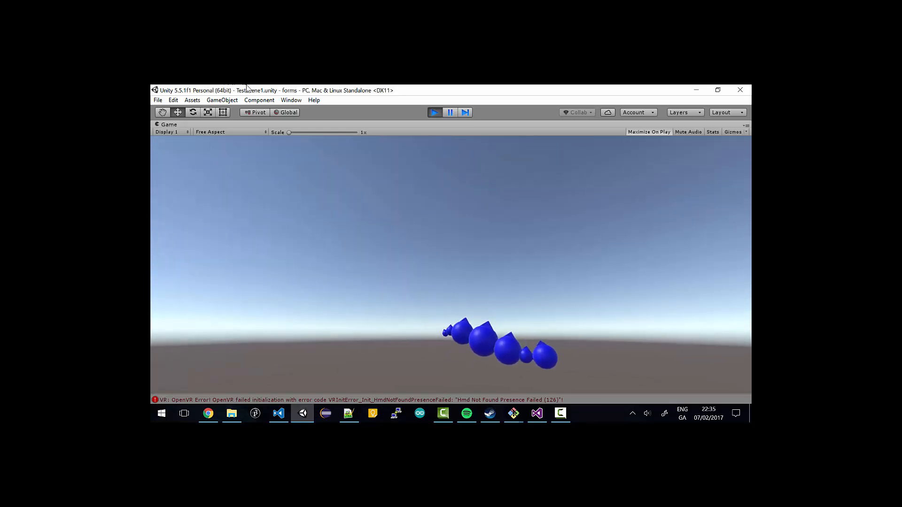
{"action": "left_click", "coordinate": [436, 112]}
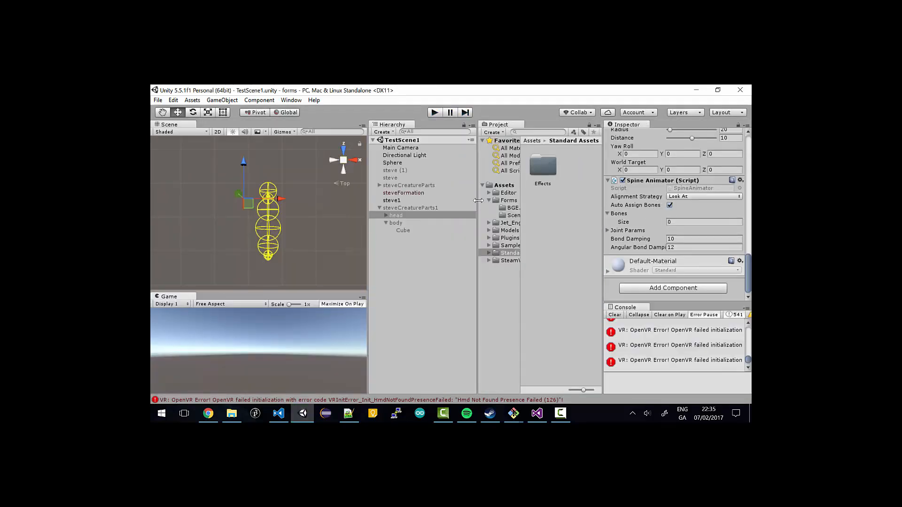
Set the head's Harmonic direction to Horizontal, save the scene, and test the creature's movement in play mode.
{"action": "left_click", "coordinate": [397, 216]}
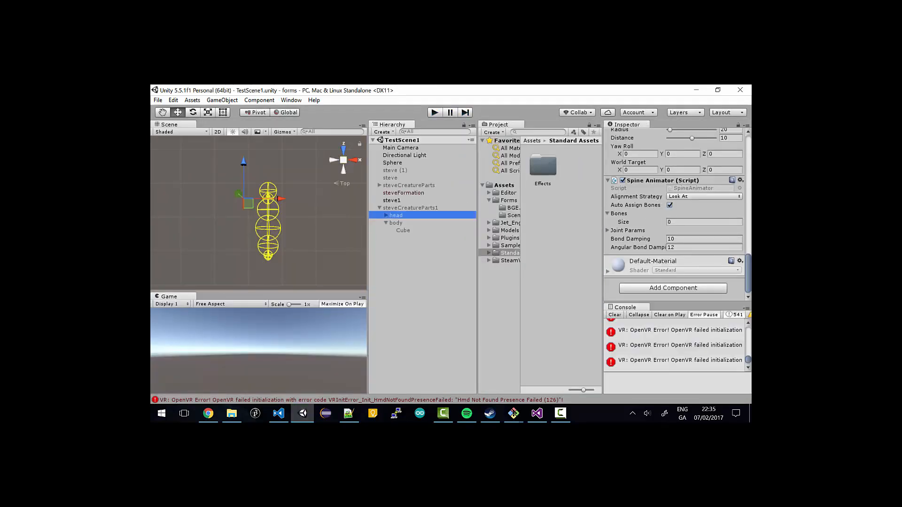
{"action": "left_click_drag", "start_coordinate": [749, 266], "coordinate": [748, 246]}
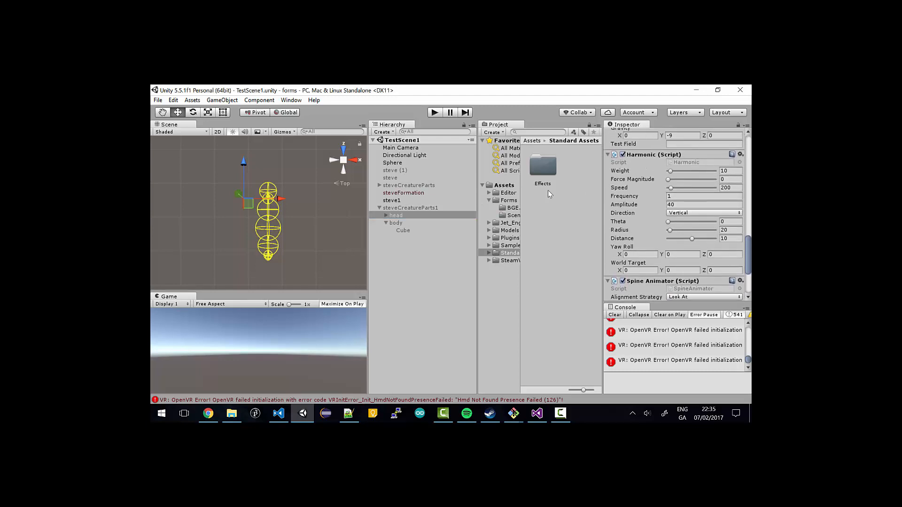
{"action": "left_click", "coordinate": [700, 213]}
{"action": "left_click", "coordinate": [694, 224]}
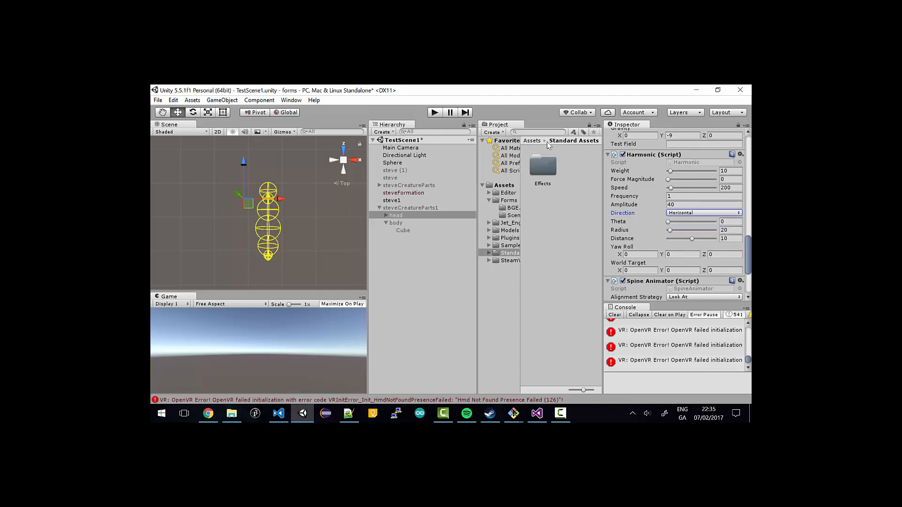
{"action": "key", "text": "ctrl+s"}
{"action": "left_click", "coordinate": [435, 113]}
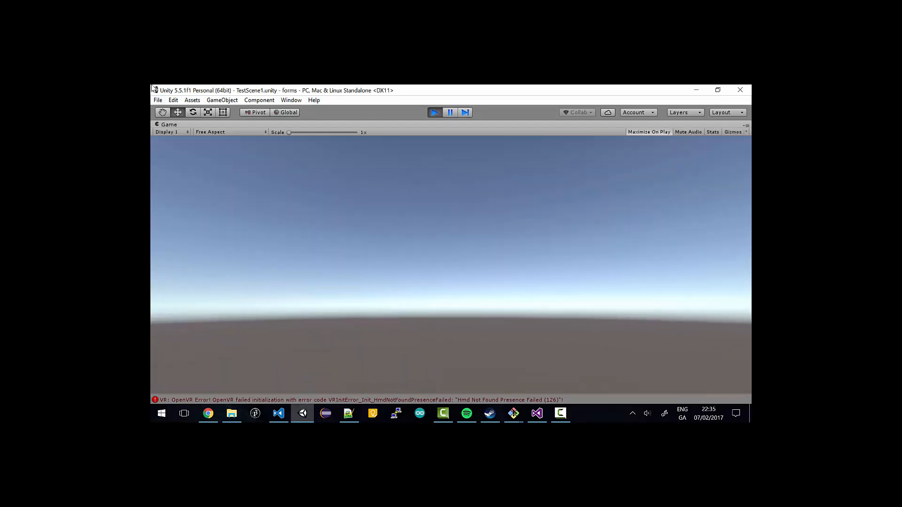
{"action": "mouse_move", "coordinate": [560, 413]}
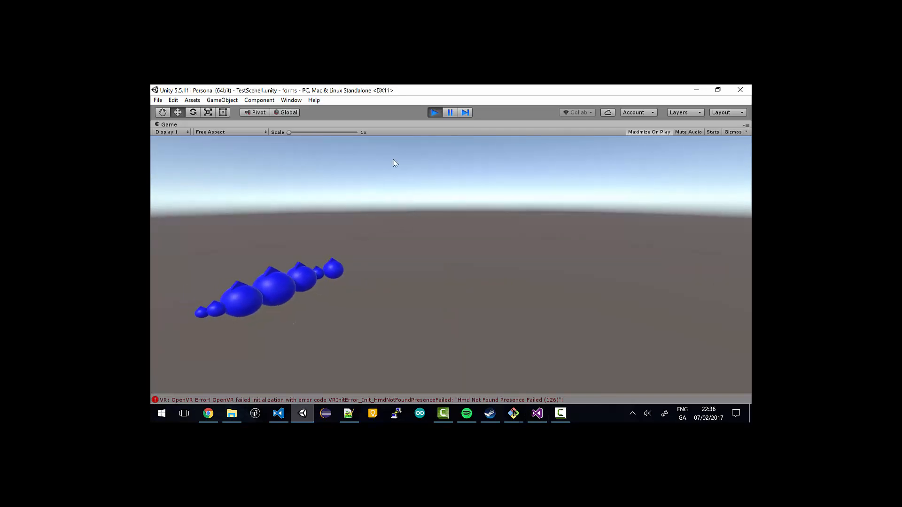
{"action": "left_click", "coordinate": [435, 112]}
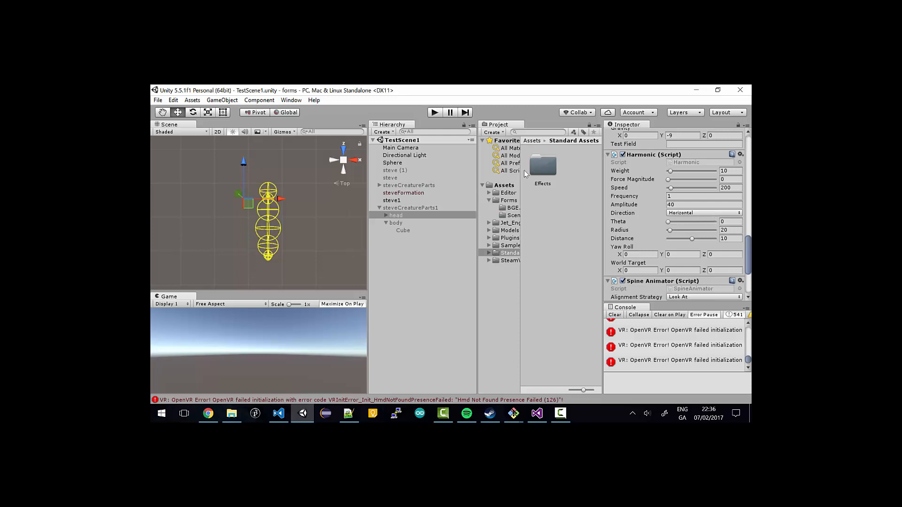
Set the head's Harmonic direction back to Vertical and save the scene.
{"action": "left_click", "coordinate": [712, 213]}
{"action": "left_click", "coordinate": [693, 234]}
{"action": "key", "text": "ctrl+s"}
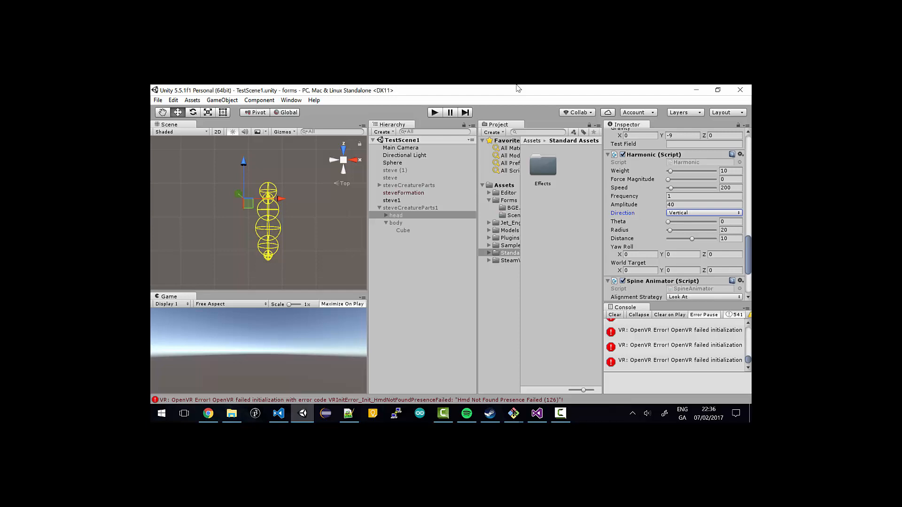
Create an empty child object under steveCreatureParts1 and name it leftFin.
{"action": "left_click", "coordinate": [417, 207]}
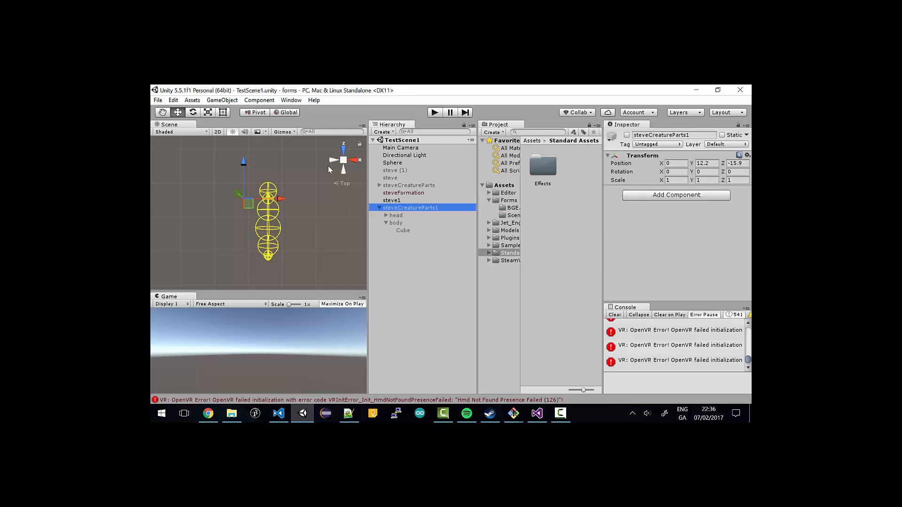
{"action": "key", "text": "F2"}
{"action": "key", "text": "Return"}
{"action": "right_click", "coordinate": [417, 207]}
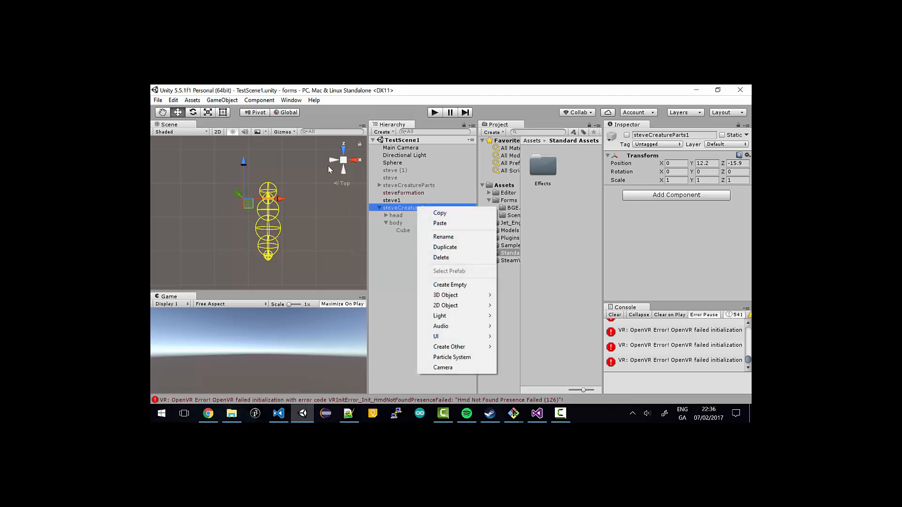
{"action": "left_click", "coordinate": [470, 286]}
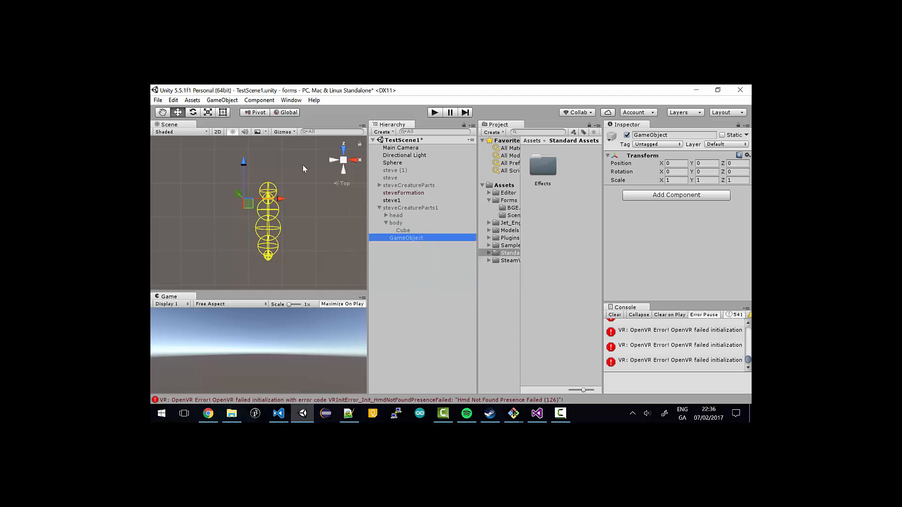
{"action": "left_click", "coordinate": [386, 223]}
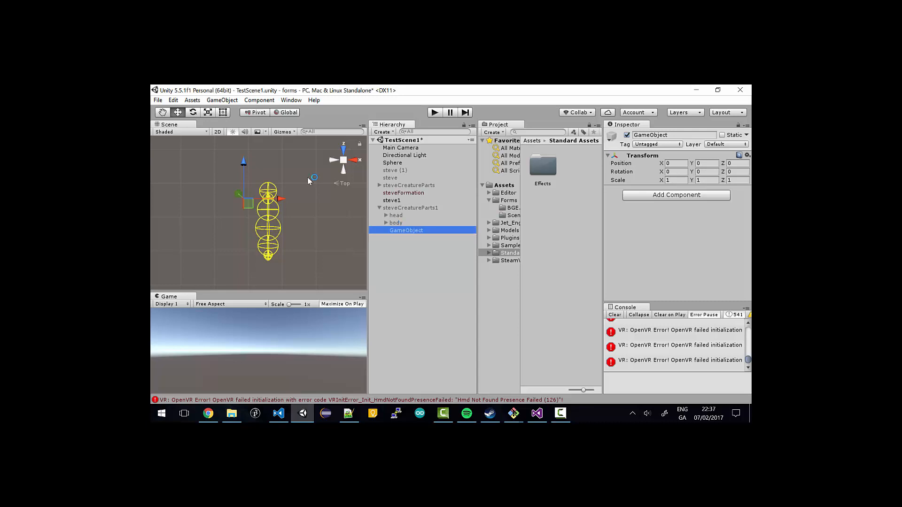
{"action": "right_click", "coordinate": [405, 230]}
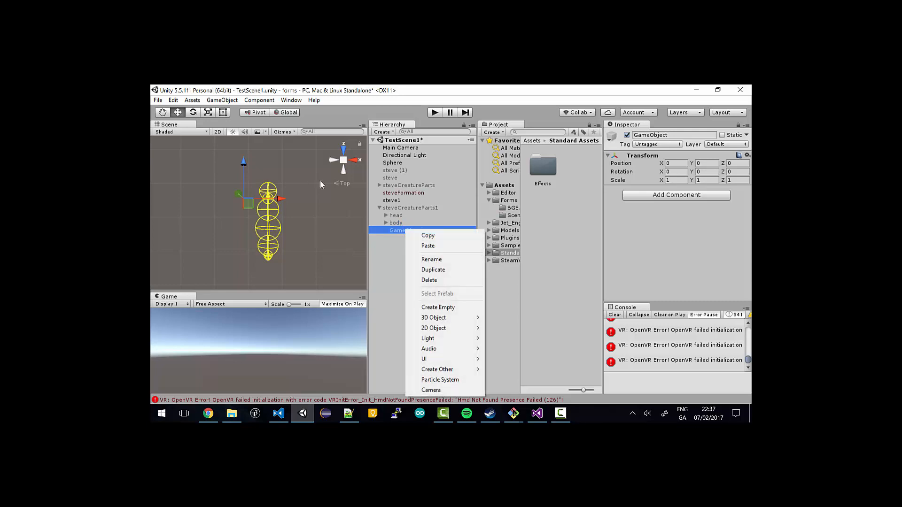
{"action": "left_click", "coordinate": [439, 260]}
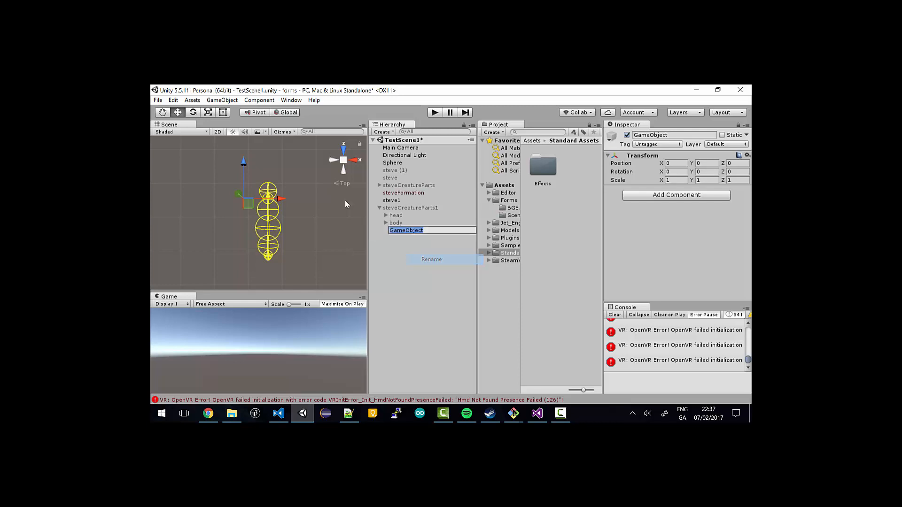
{"action": "type", "text": "leftFin"}
{"action": "key", "text": "Return"}
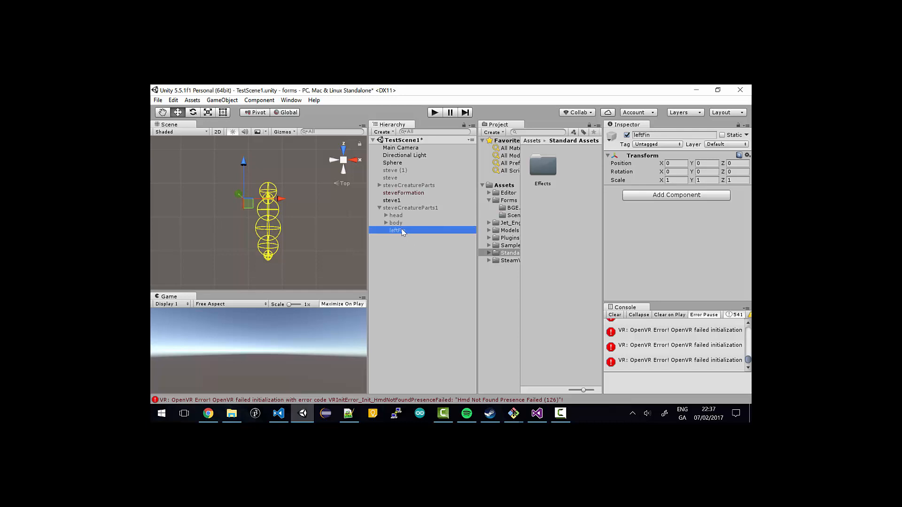
Move leftFin sideways off the creature's body to an X position of about -4.49.
{"action": "key", "text": "f"}
{"action": "left_click_drag", "start_coordinate": [295, 213], "coordinate": [272, 215]}
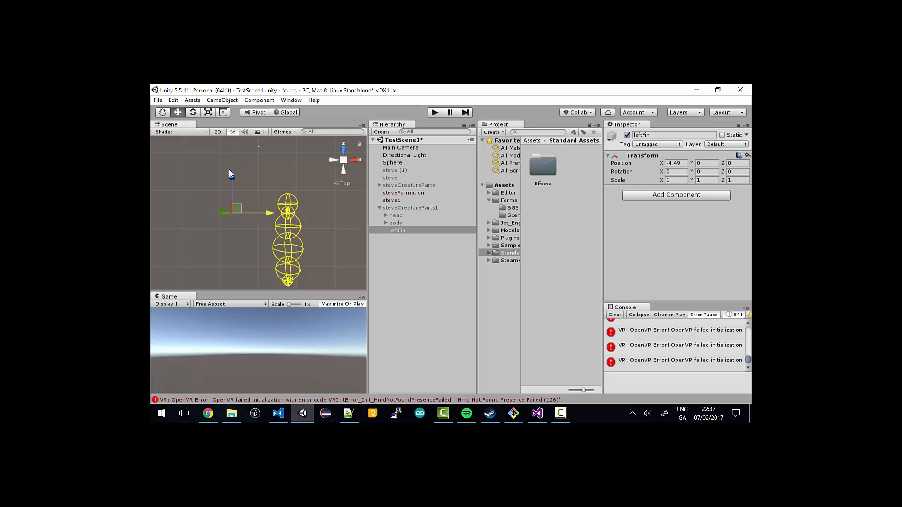
{"action": "left_click", "coordinate": [410, 230]}
{"action": "key", "text": "f"}
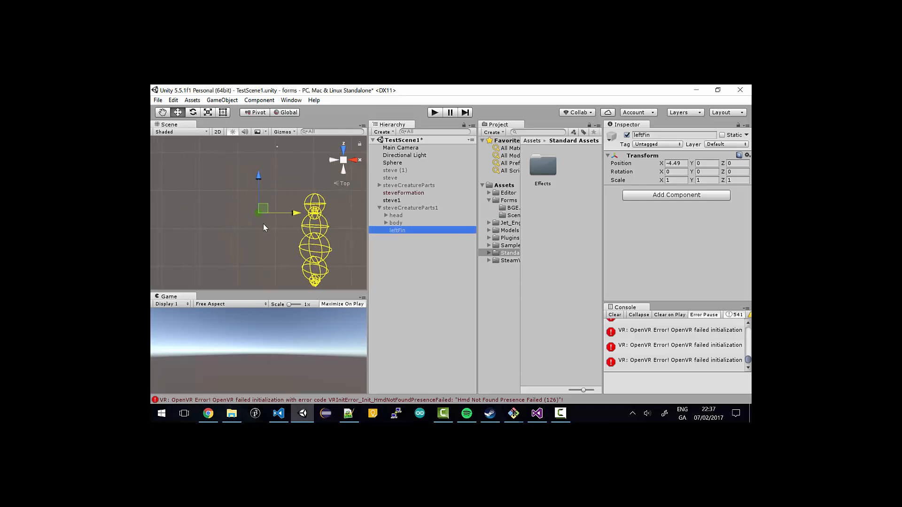
{"action": "left_click", "coordinate": [226, 178]}
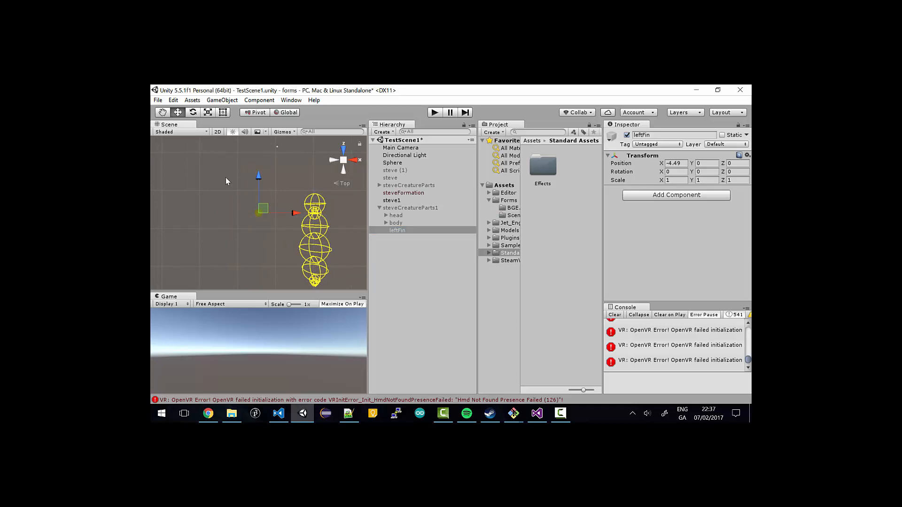
{"action": "left_click", "coordinate": [651, 198]}
{"action": "type", "text": "C"}
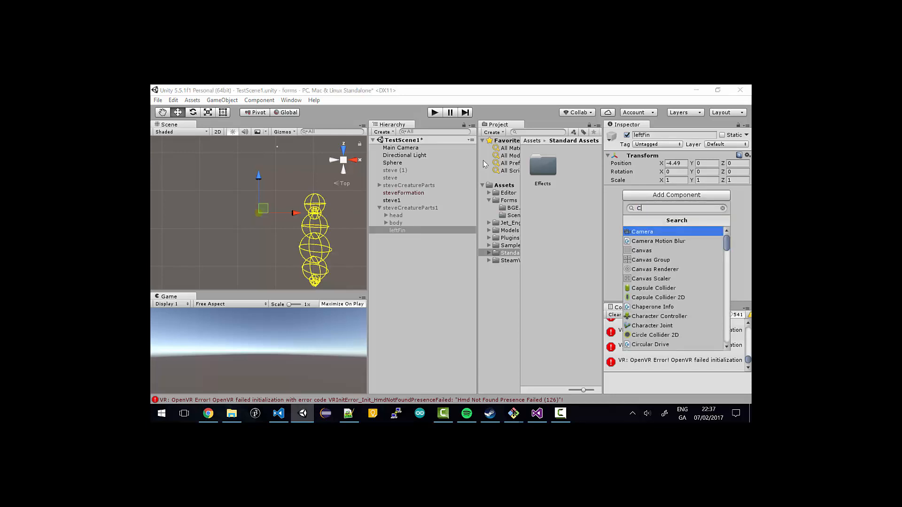
{"action": "type", "text": "y"}
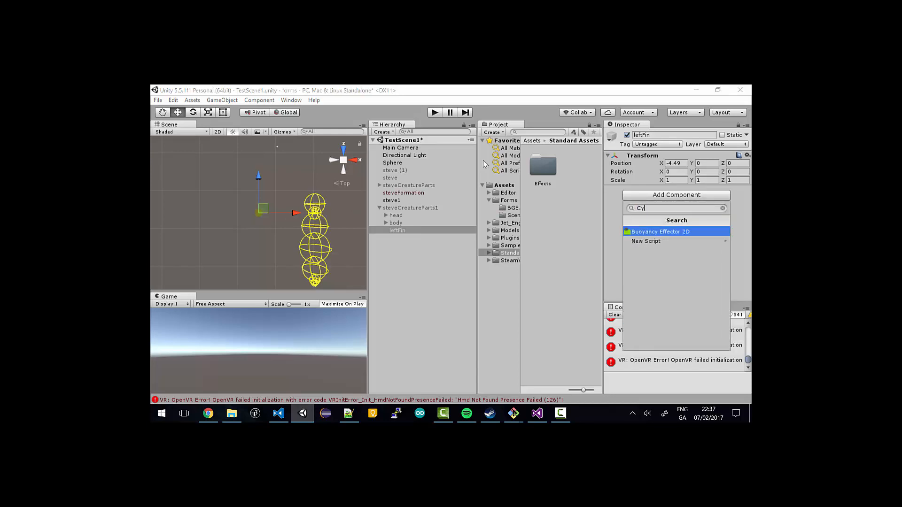
{"action": "key", "text": "BackSpace"}
{"action": "type", "text": "il"}
{"action": "key", "text": "BackSpace"}
{"action": "key", "text": "BackSpace"}
{"action": "key", "text": "Escape"}
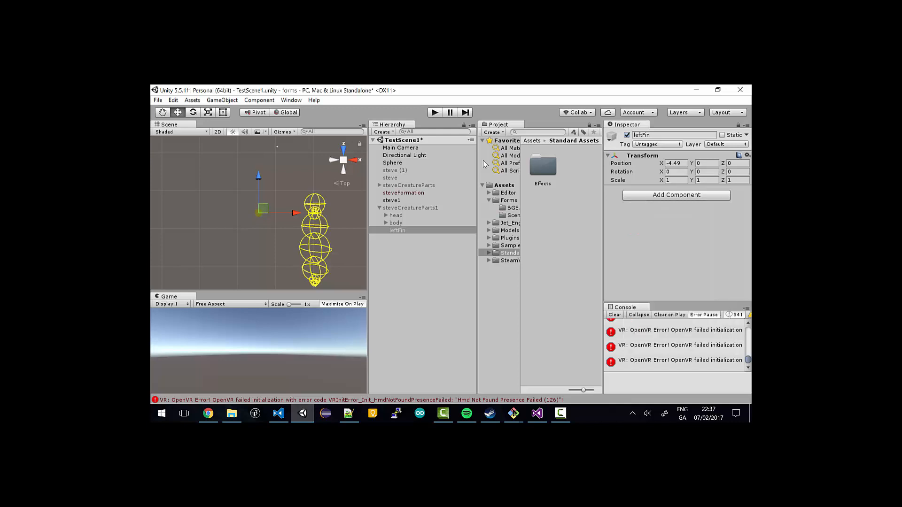
Add a Cylinder as a child of leftFin and activate the parent object steveCreatureParts1.
{"action": "right_click", "coordinate": [431, 230]}
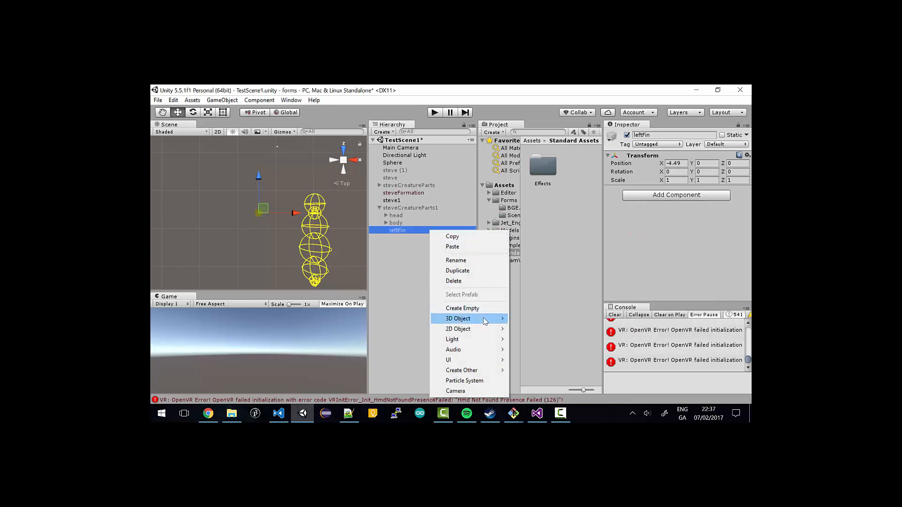
{"action": "mouse_move", "coordinate": [485, 321]}
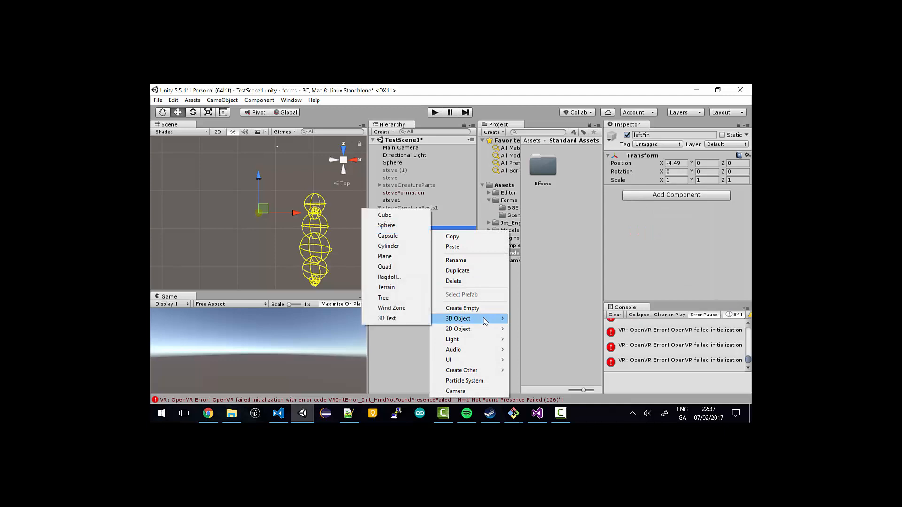
{"action": "left_click", "coordinate": [400, 249]}
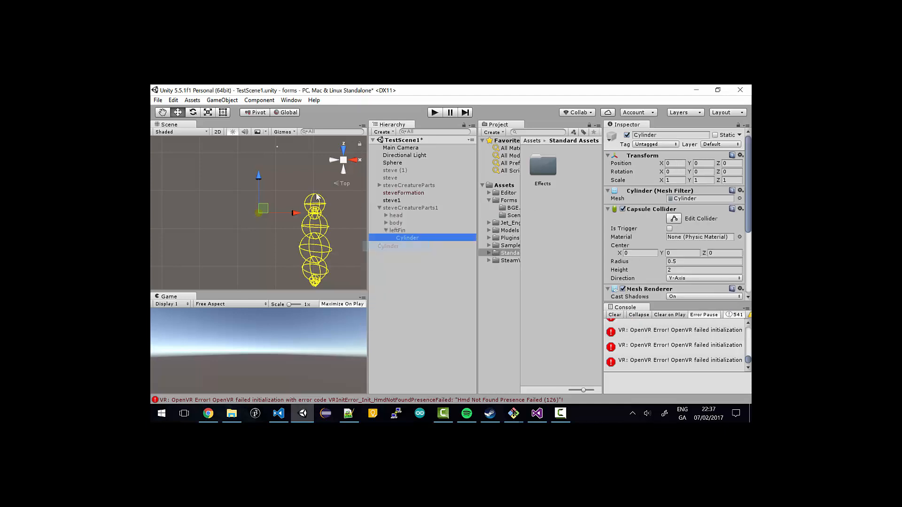
{"action": "left_click", "coordinate": [411, 209]}
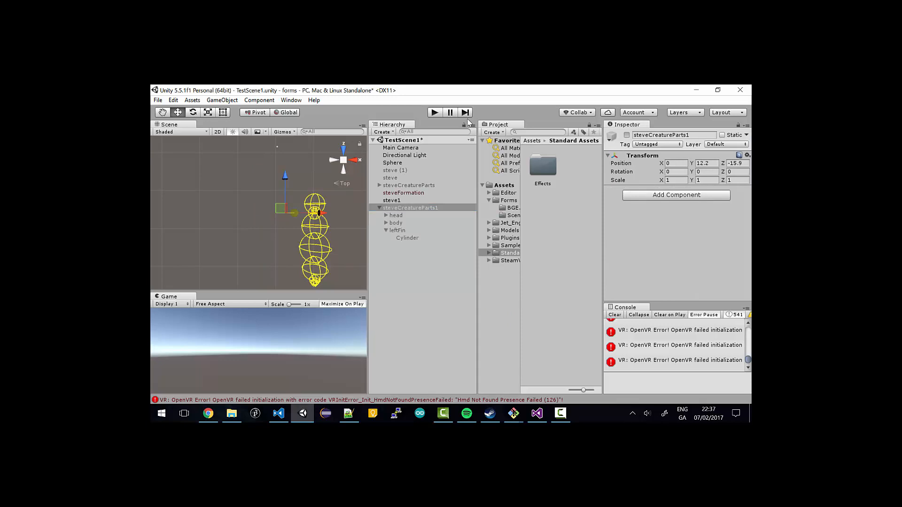
Flatten the fin's Cylinder by setting its Y scale to 0.1.
{"action": "double_click", "coordinate": [413, 236]}
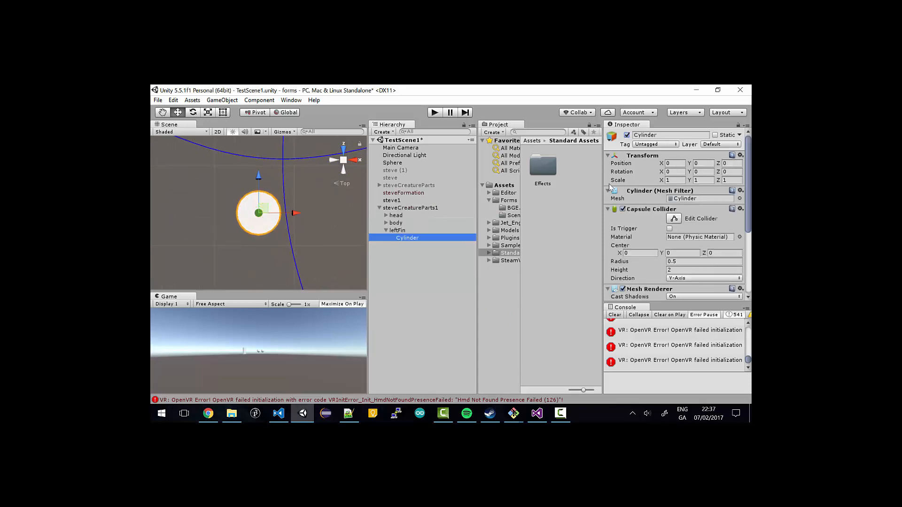
{"action": "left_click", "coordinate": [709, 180]}
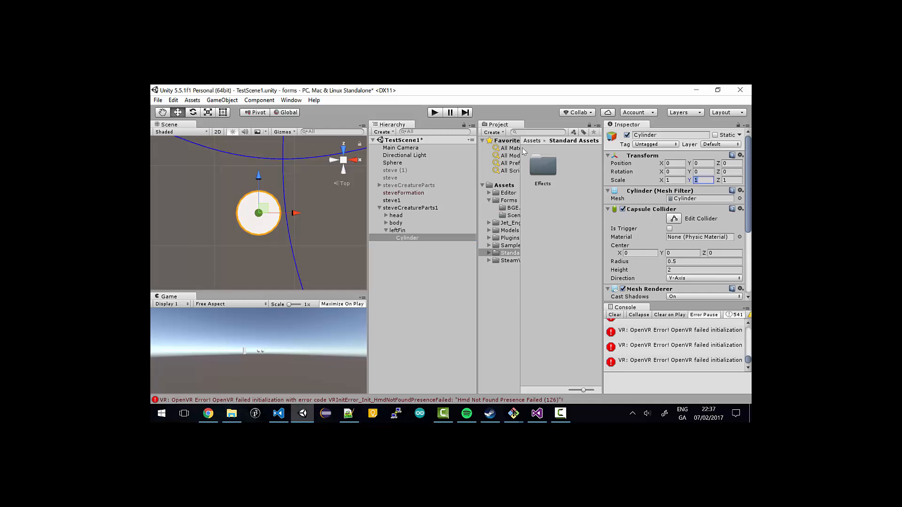
{"action": "type", "text": "0.1"}
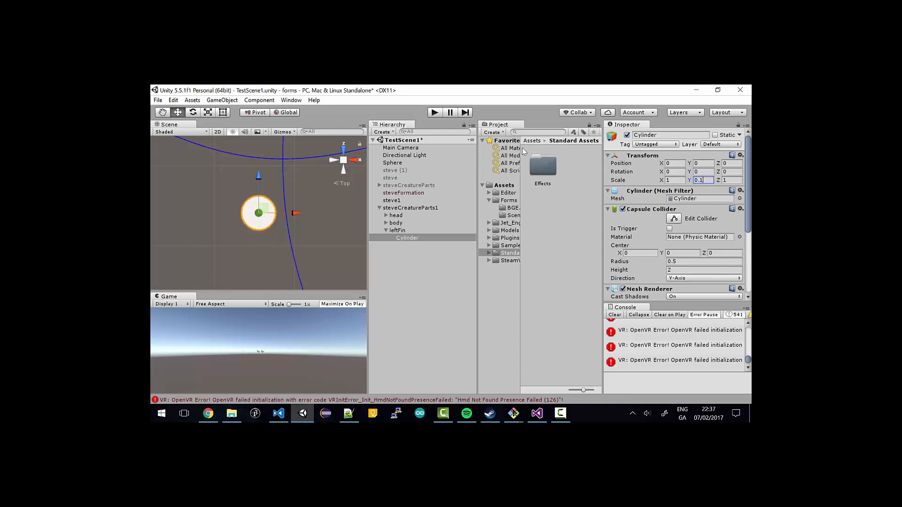
{"action": "left_click", "coordinate": [398, 231]}
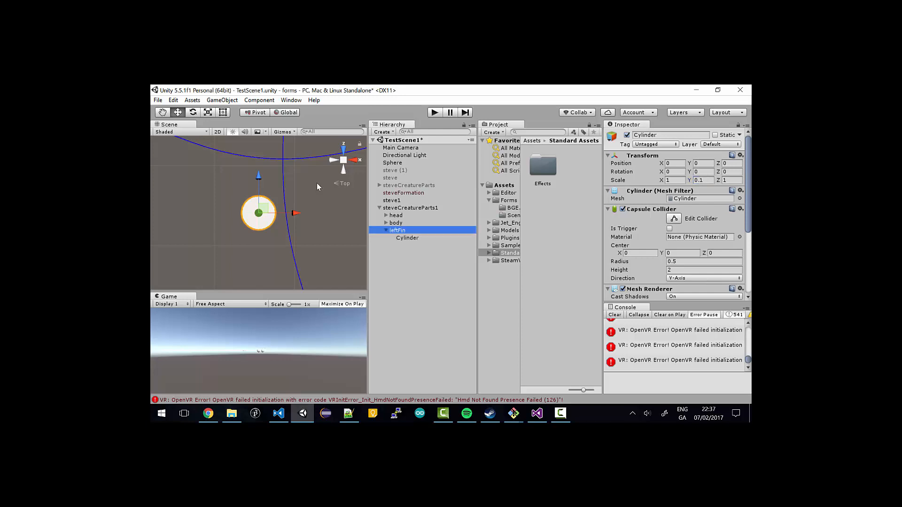
{"action": "left_click", "coordinate": [407, 238]}
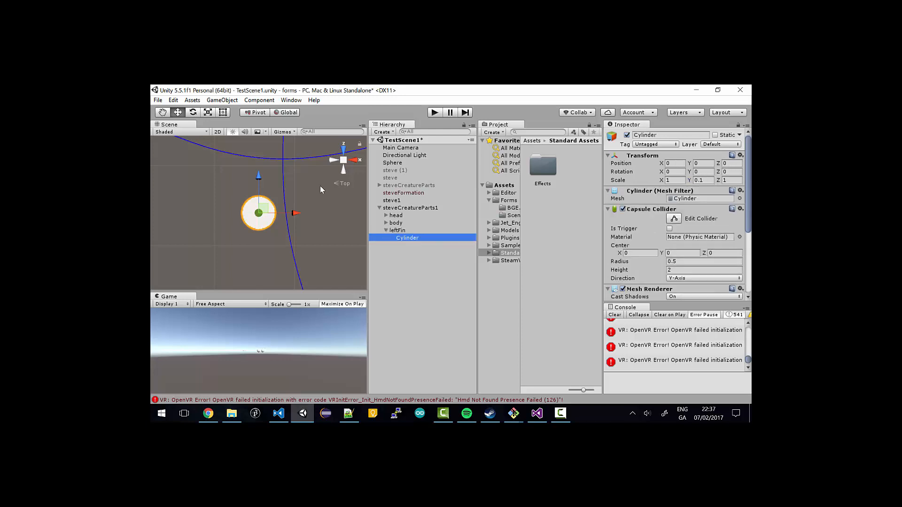
Add a Fin Animator component to leftFin.
{"action": "left_click", "coordinate": [398, 230]}
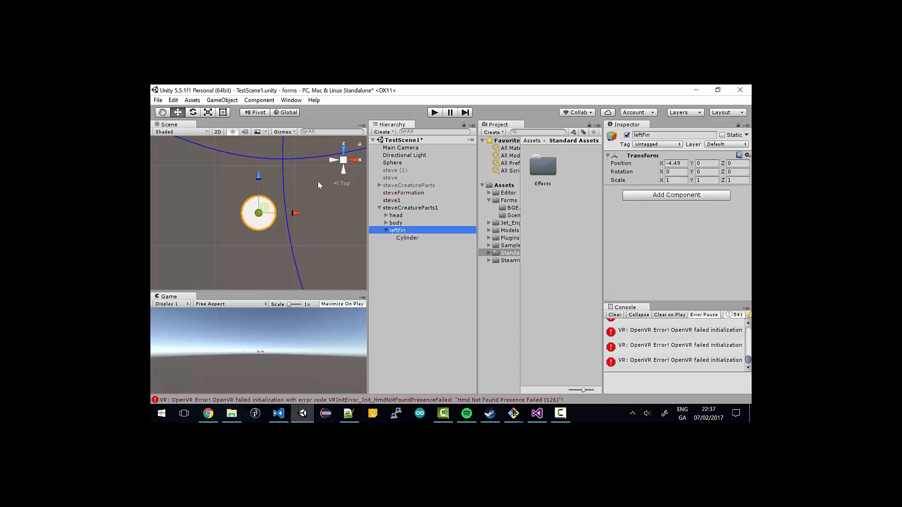
{"action": "left_click", "coordinate": [671, 196]}
{"action": "type", "text": "fin"}
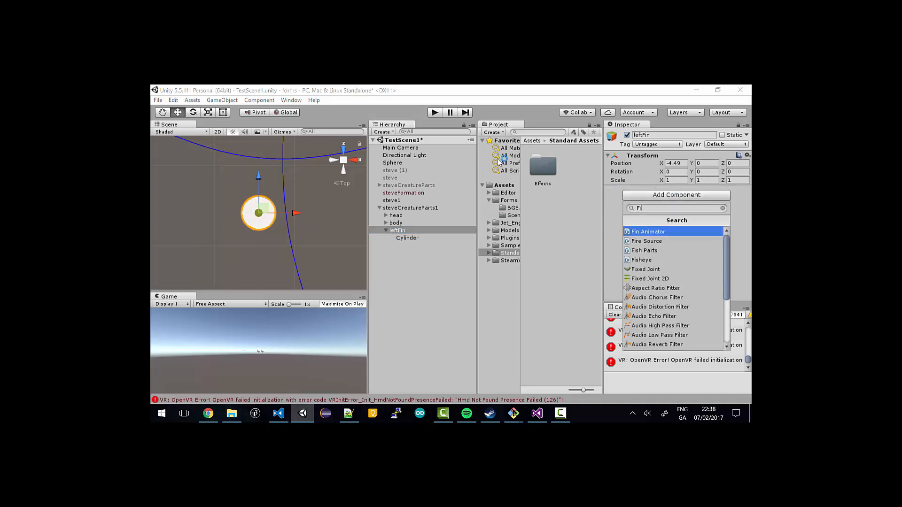
{"action": "key", "text": "Return"}
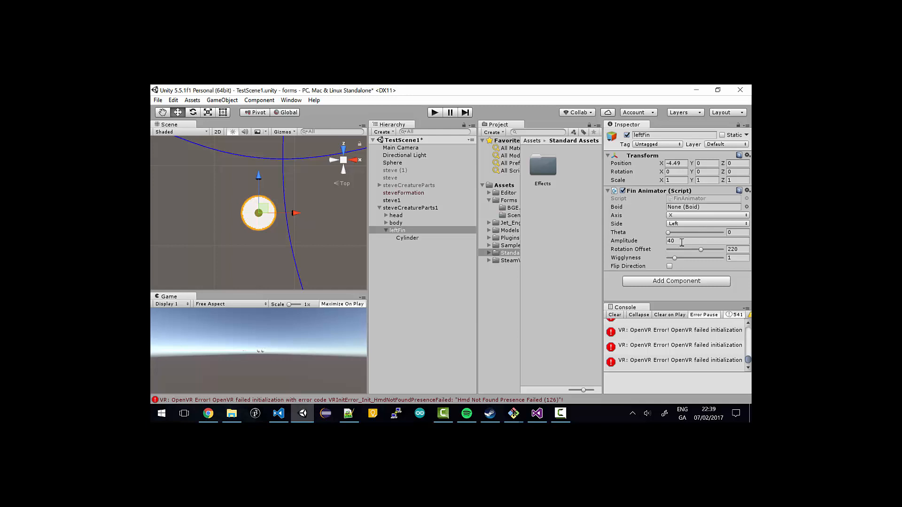
{"action": "left_click", "coordinate": [744, 250]}
{"action": "left_click", "coordinate": [745, 250]}
{"action": "key", "text": "Tab"}
{"action": "left_click", "coordinate": [397, 230]}
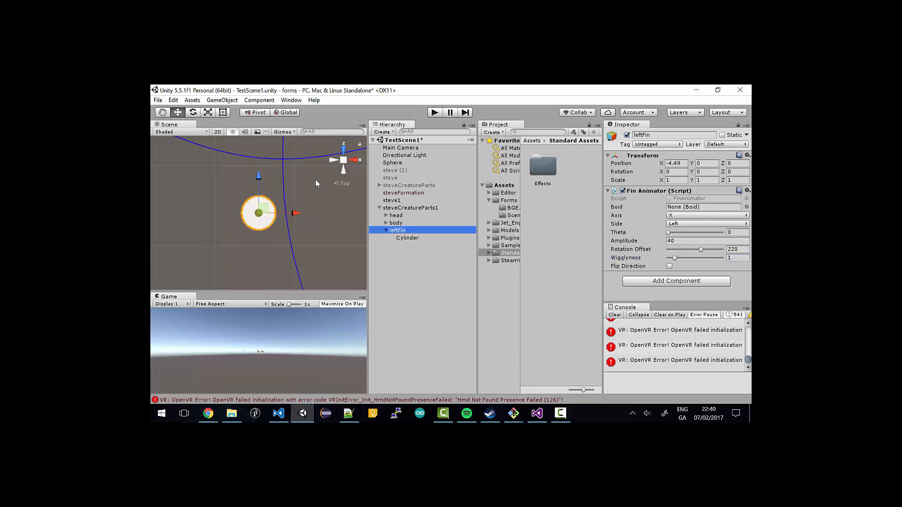
Offset the Cylinder outward from leftFin's pivot to an X position of about -0.48.
{"action": "left_click", "coordinate": [403, 238]}
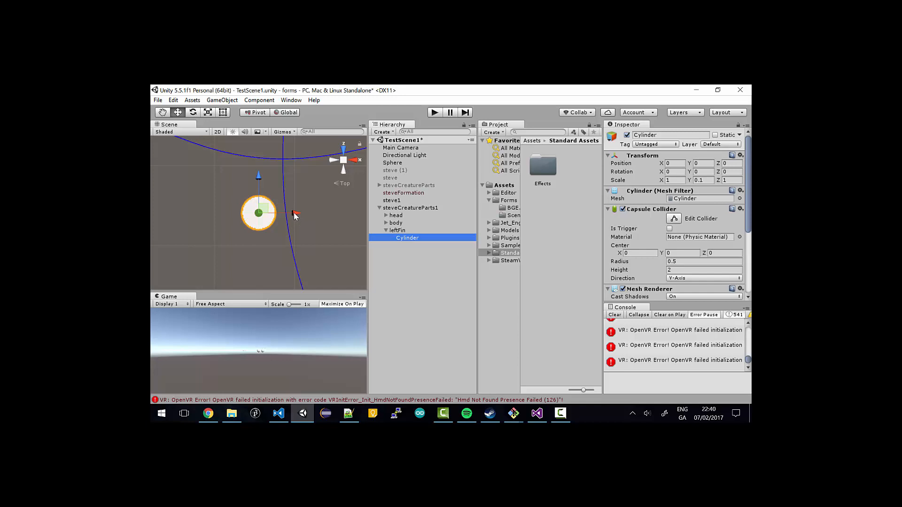
{"action": "left_click_drag", "start_coordinate": [294, 215], "coordinate": [276, 215]}
{"action": "left_click", "coordinate": [415, 232]}
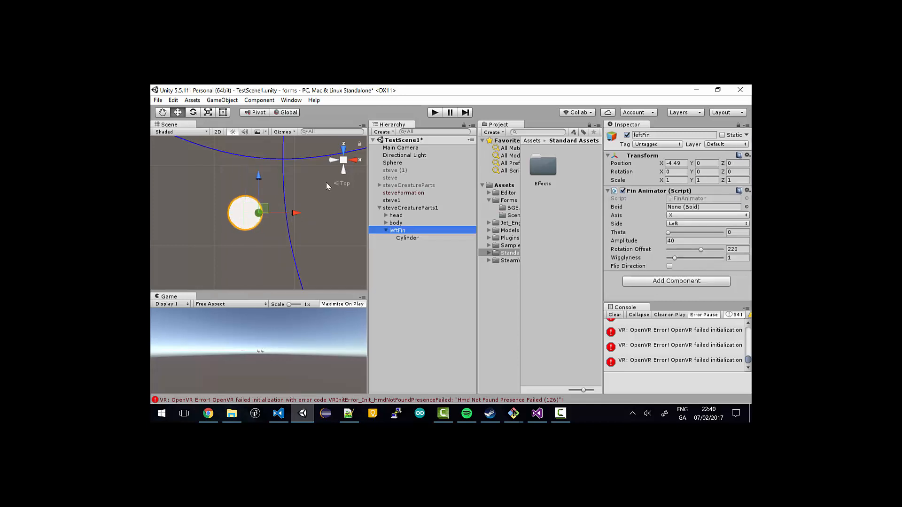
{"action": "left_click", "coordinate": [399, 238]}
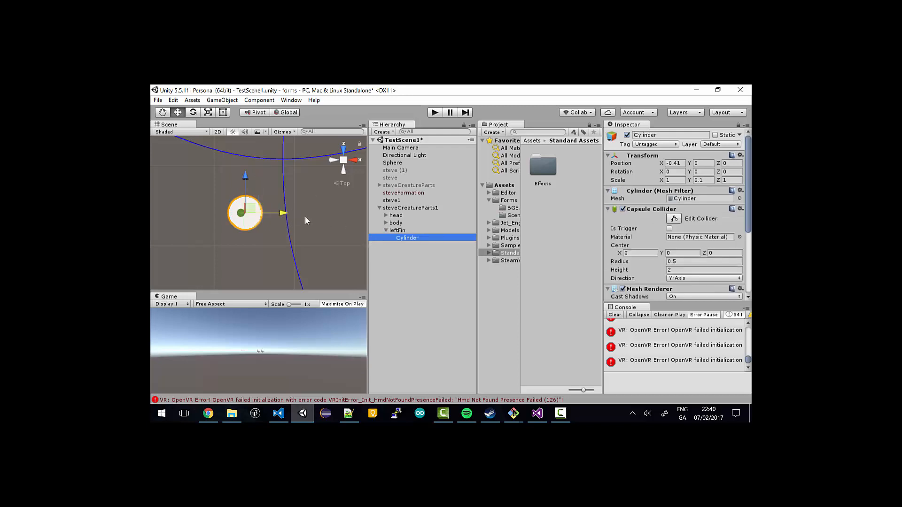
{"action": "left_click_drag", "start_coordinate": [285, 215], "coordinate": [282, 214]}
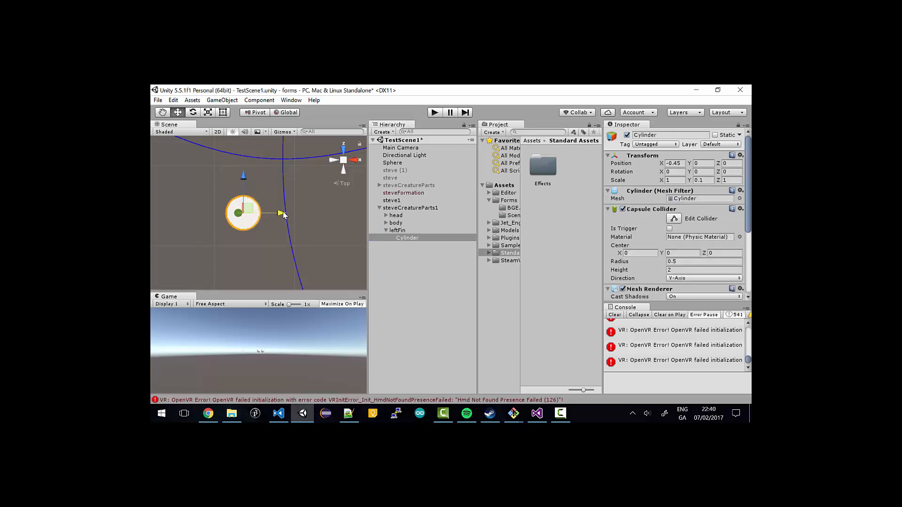
{"action": "left_click", "coordinate": [406, 229]}
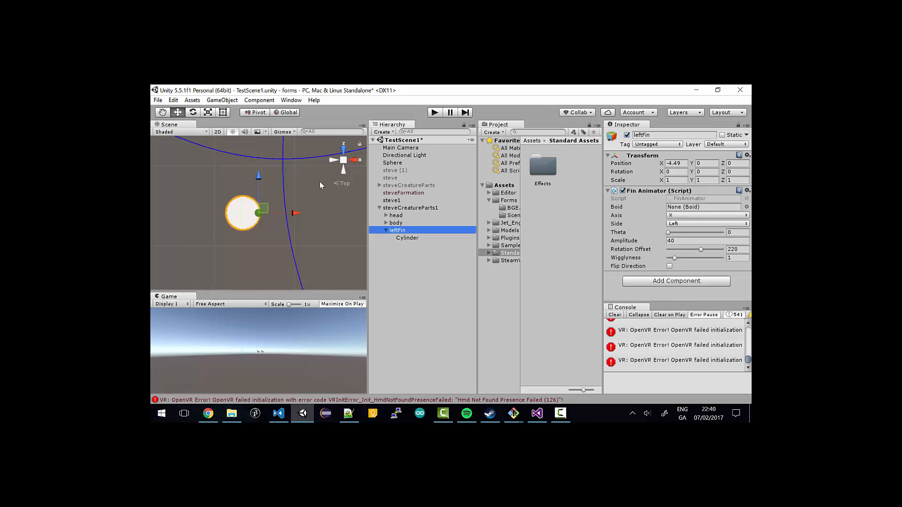
Viewing from the back, tilt leftFin's Cylinder by setting its Z rotation to 45.
{"action": "left_click", "coordinate": [342, 173]}
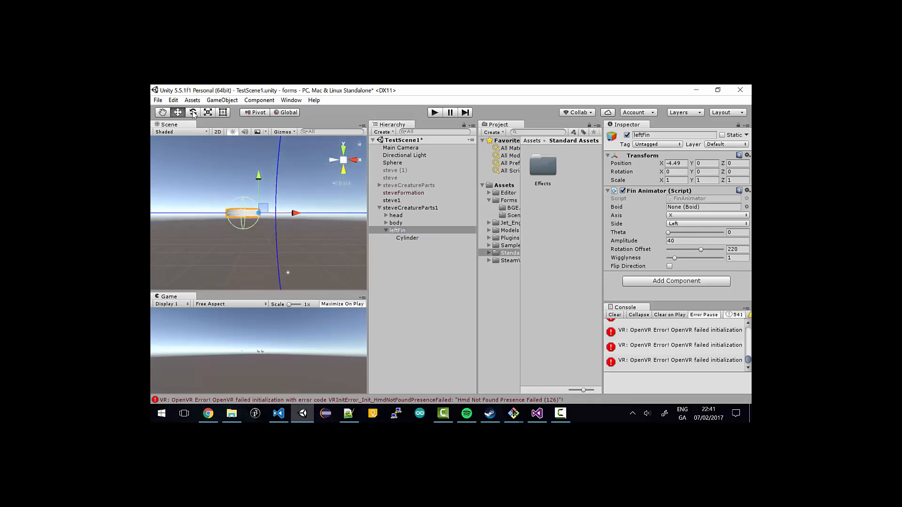
{"action": "left_click", "coordinate": [400, 238]}
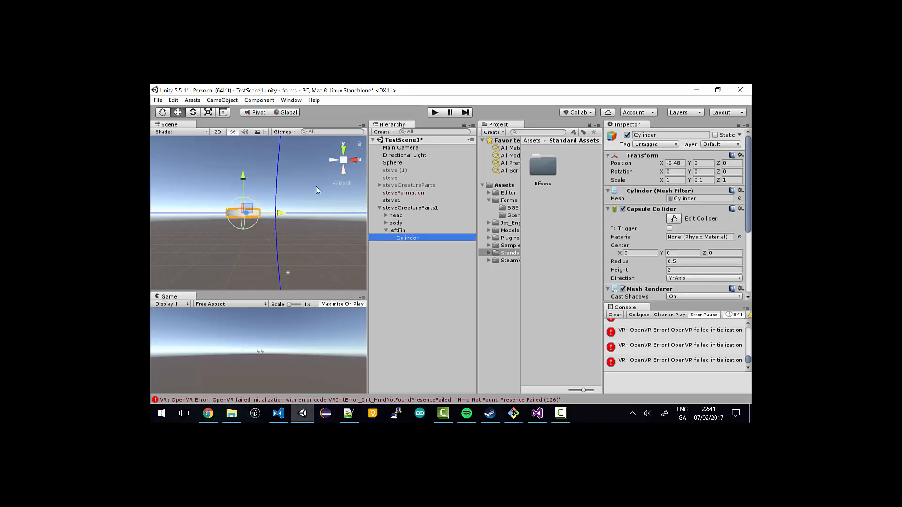
{"action": "left_click", "coordinate": [197, 114]}
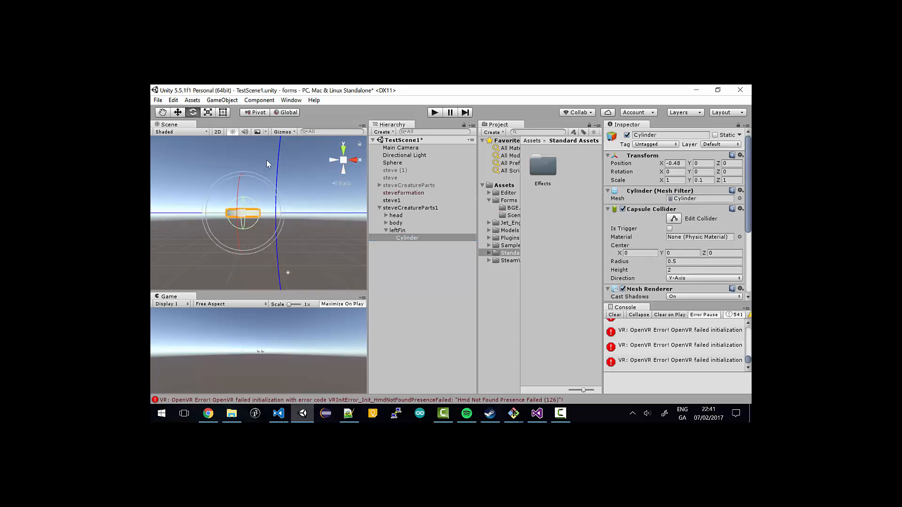
{"action": "left_click_drag", "start_coordinate": [250, 174], "coordinate": [203, 168]}
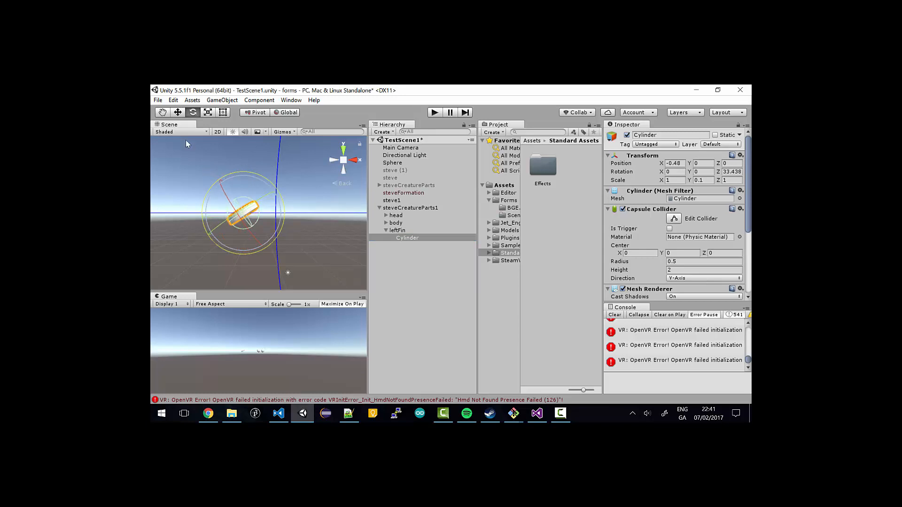
{"action": "left_click", "coordinate": [729, 172]}
{"action": "type", "text": "45"}
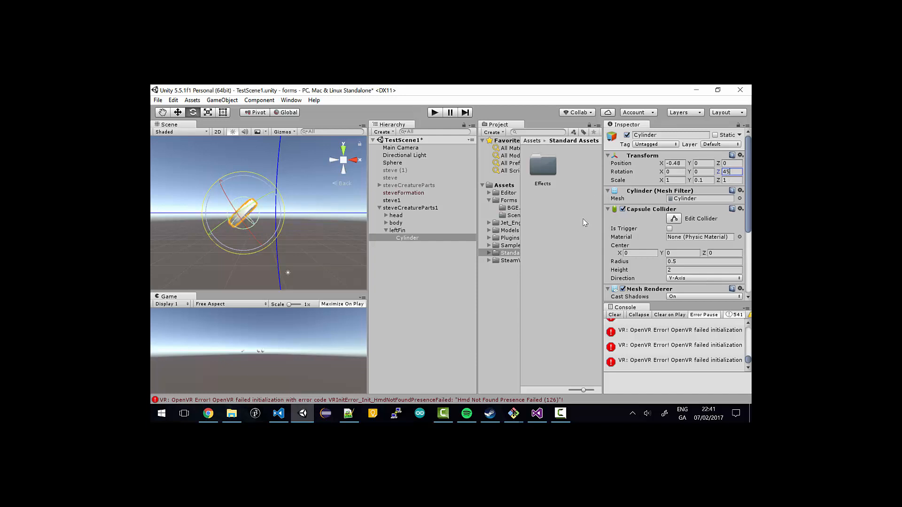
{"action": "left_click", "coordinate": [399, 231]}
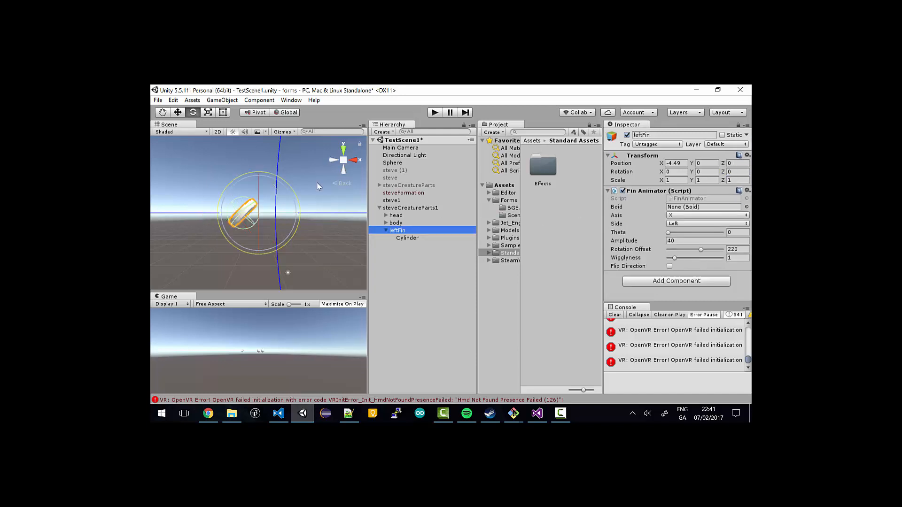
Lower the tilted Cylinder below leftFin's pivot to a Y position of about -0.3.
{"action": "left_click", "coordinate": [178, 112]}
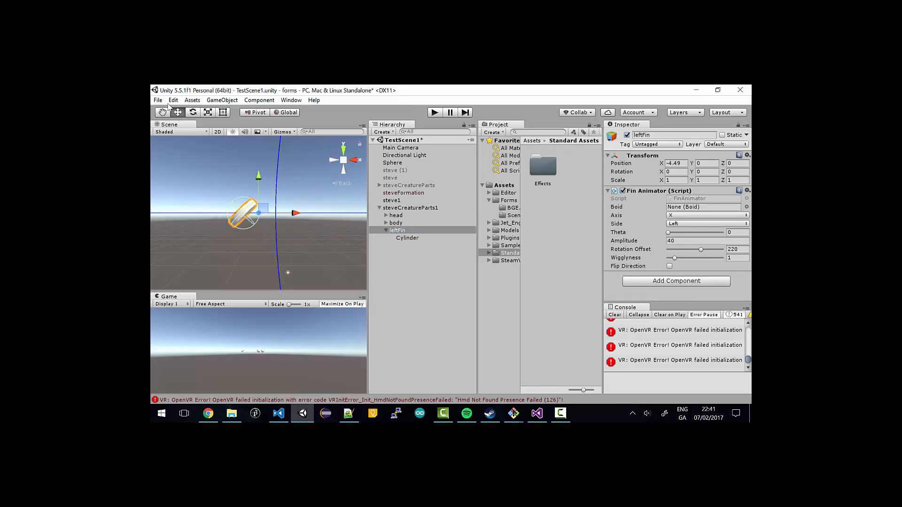
{"action": "left_click", "coordinate": [412, 239]}
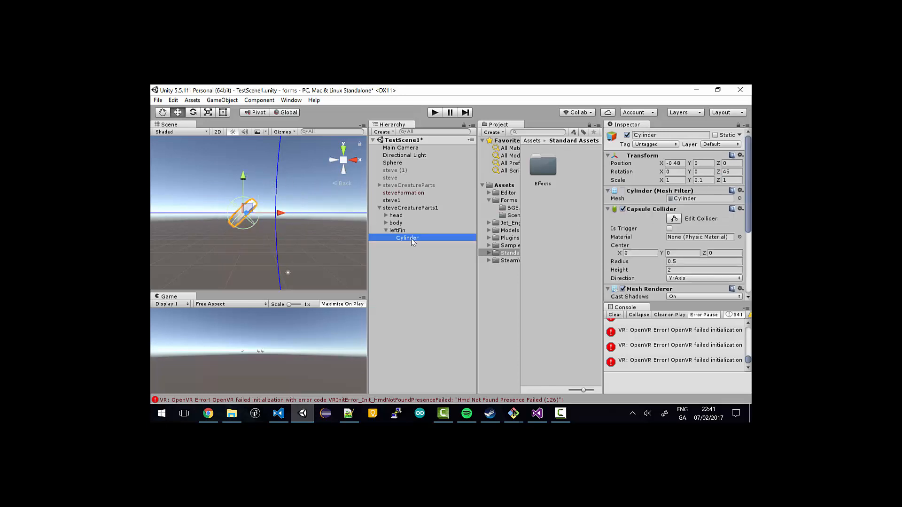
{"action": "left_click_drag", "start_coordinate": [243, 176], "coordinate": [244, 191]}
{"action": "left_click", "coordinate": [397, 231]}
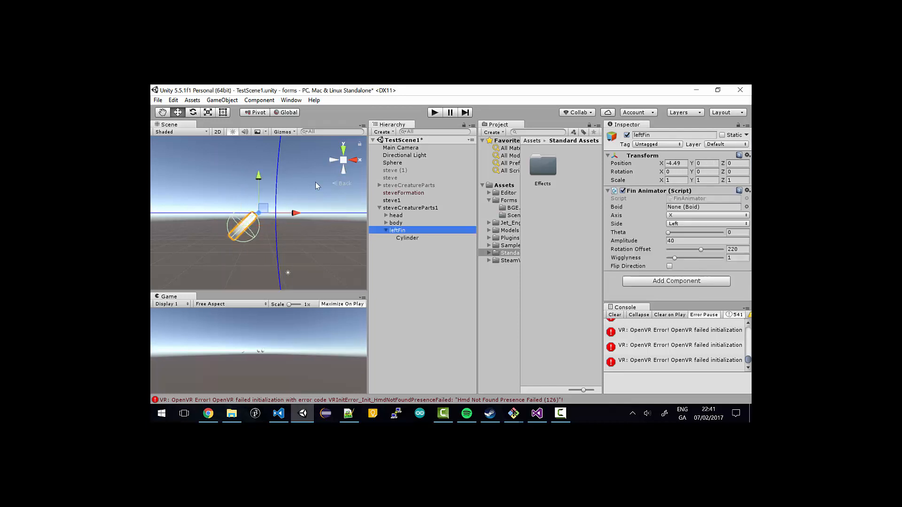
{"action": "left_click", "coordinate": [398, 239]}
{"action": "left_click", "coordinate": [243, 188]}
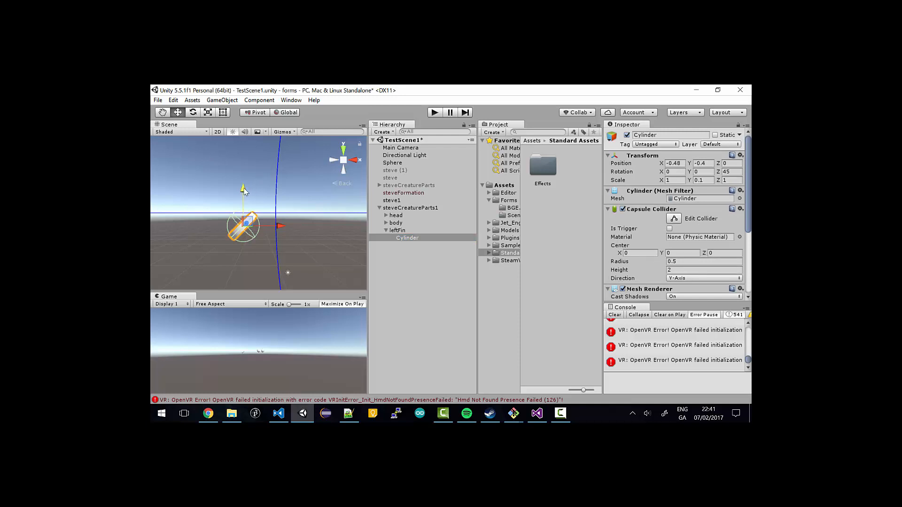
{"action": "left_click_drag", "start_coordinate": [244, 190], "coordinate": [244, 190]}
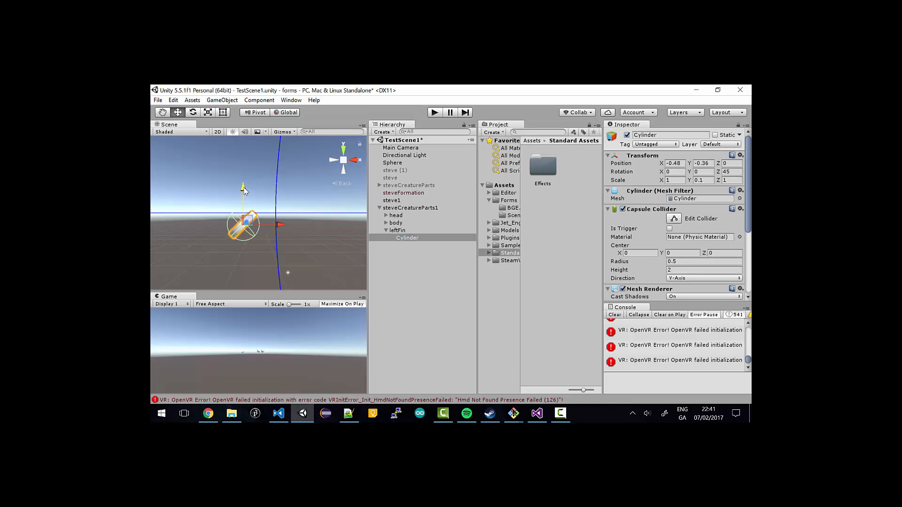
{"action": "left_click", "coordinate": [398, 231]}
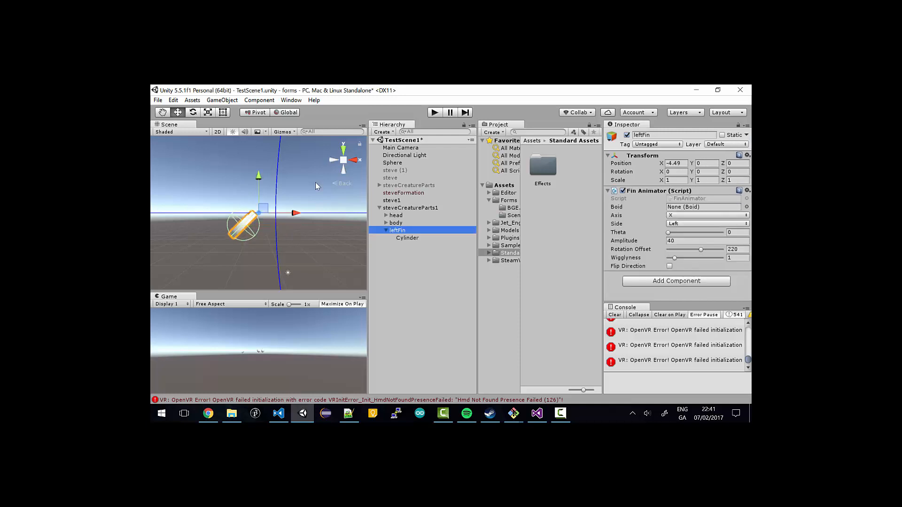
{"action": "left_click", "coordinate": [402, 237]}
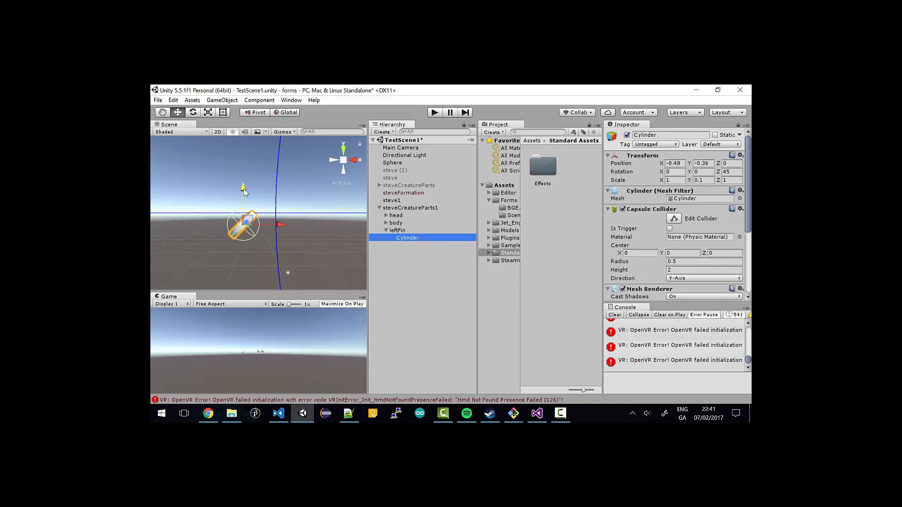
{"action": "left_click_drag", "start_coordinate": [244, 189], "coordinate": [244, 190]}
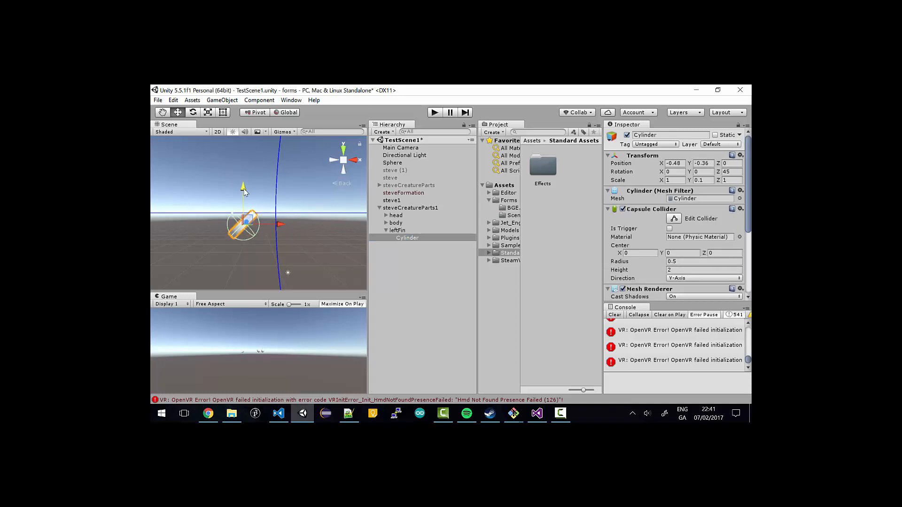
{"action": "left_click", "coordinate": [397, 231]}
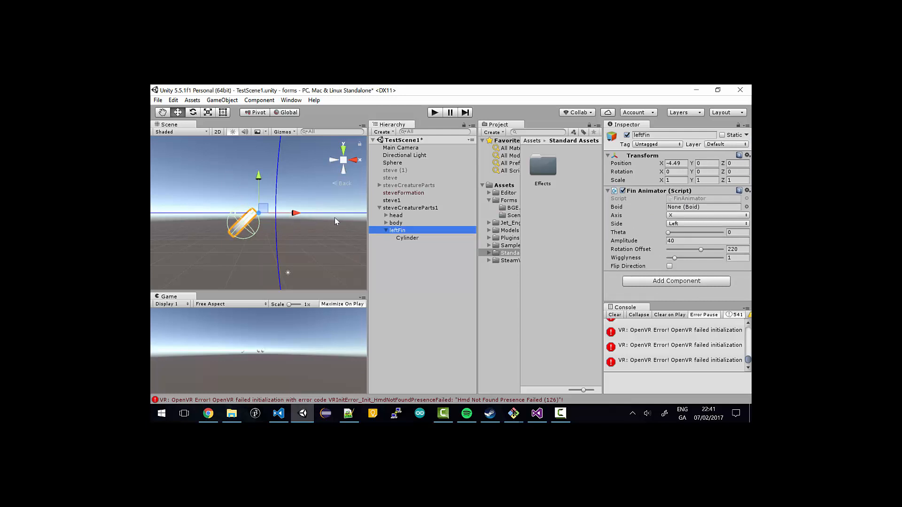
Shift the Cylinder back along X toward leftFin's pivot so that its upper edge meets the pivot point.
{"action": "left_click", "coordinate": [407, 238]}
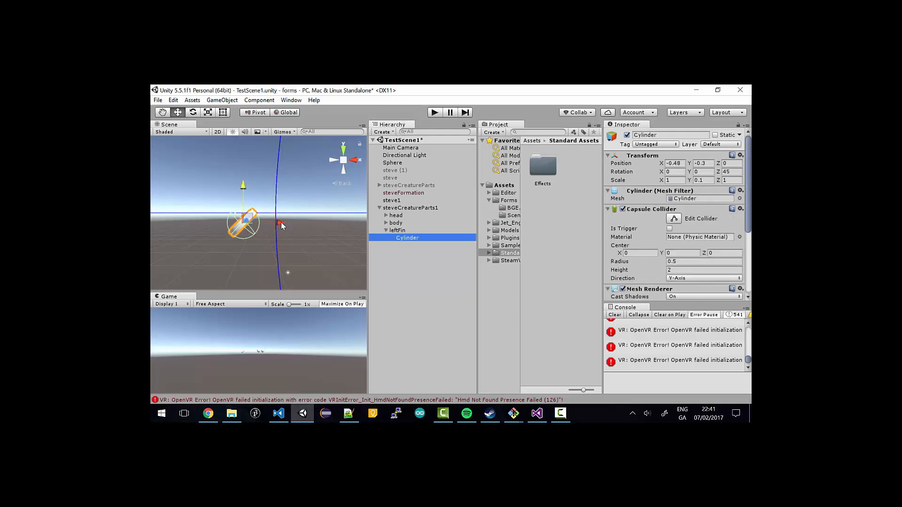
{"action": "left_click_drag", "start_coordinate": [282, 223], "coordinate": [285, 222]}
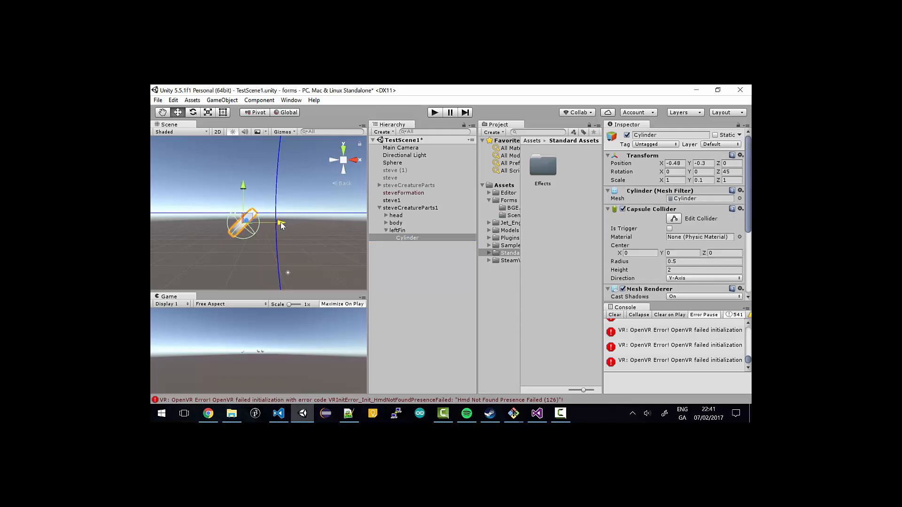
{"action": "left_click", "coordinate": [397, 231]}
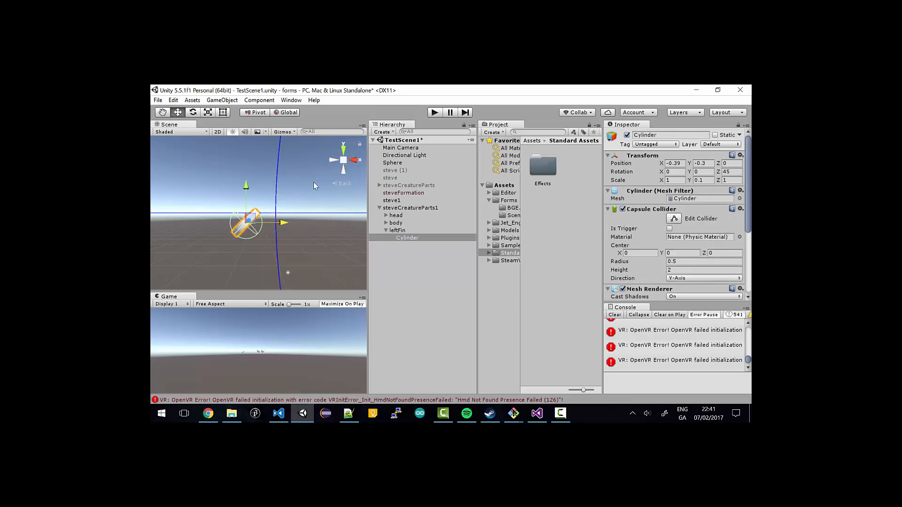
{"action": "left_click", "coordinate": [403, 239]}
{"action": "left_click_drag", "start_coordinate": [284, 224], "coordinate": [289, 224]}
{"action": "left_click", "coordinate": [404, 230]}
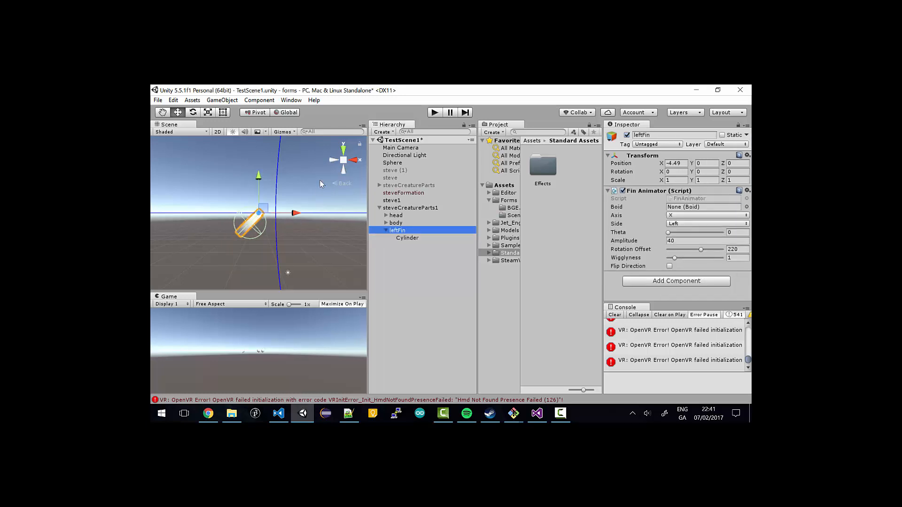
{"action": "left_click", "coordinate": [407, 238]}
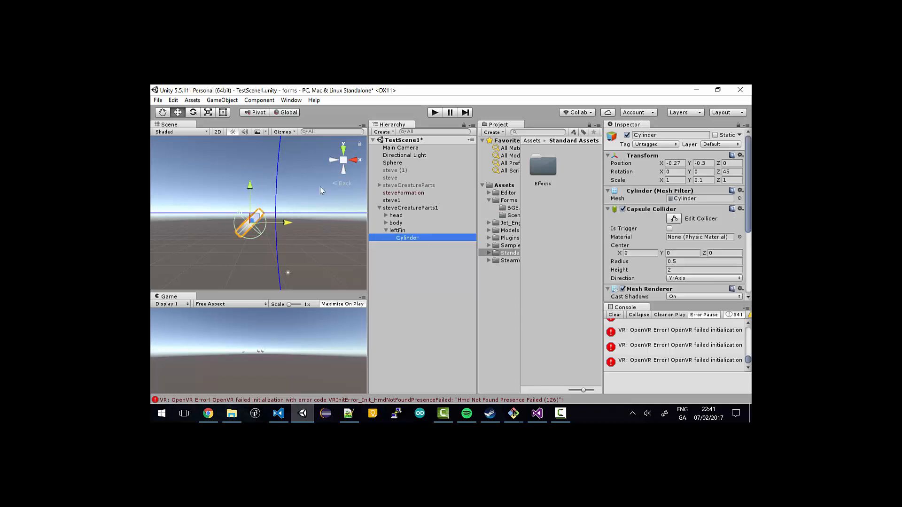
{"action": "left_click", "coordinate": [287, 222]}
{"action": "left_click_drag", "start_coordinate": [288, 223], "coordinate": [286, 223]}
{"action": "left_click", "coordinate": [398, 230]}
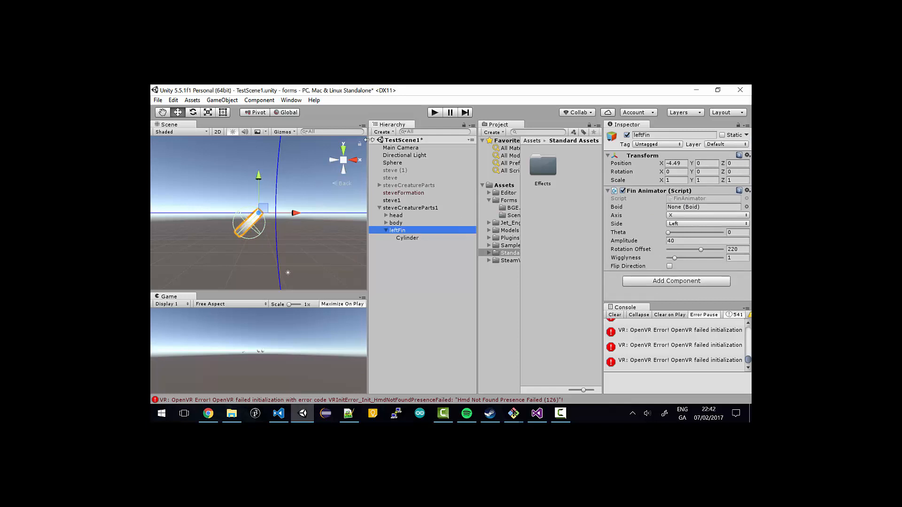
Create an empty child object under steveCreatureParts1 and name it rightFin.
{"action": "left_click", "coordinate": [343, 149]}
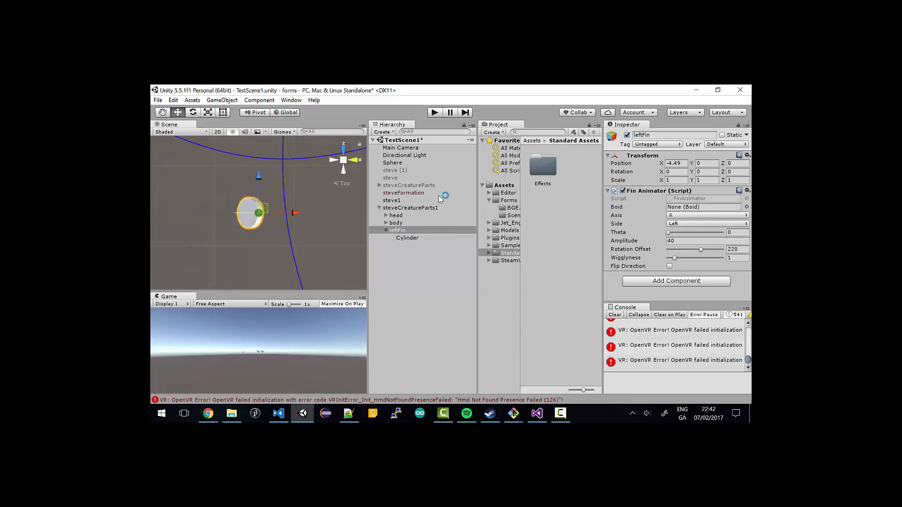
{"action": "double_click", "coordinate": [401, 208]}
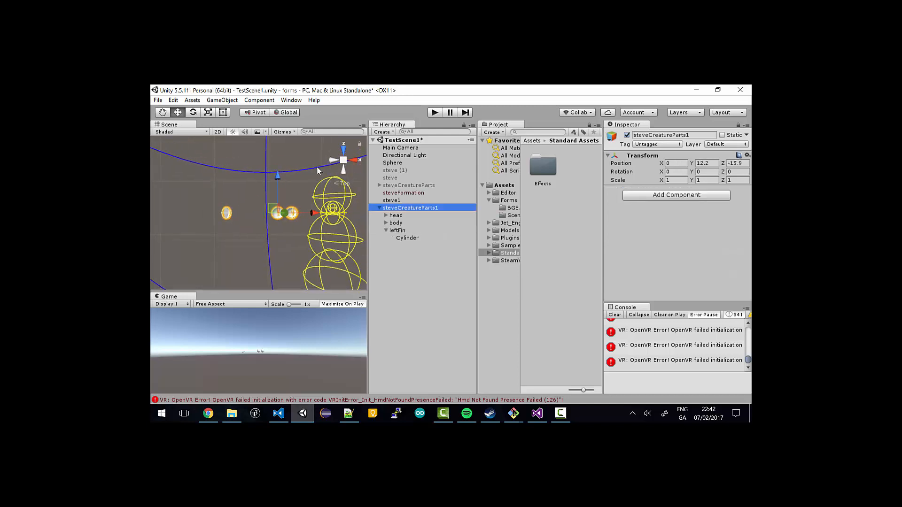
{"action": "right_click", "coordinate": [401, 208]}
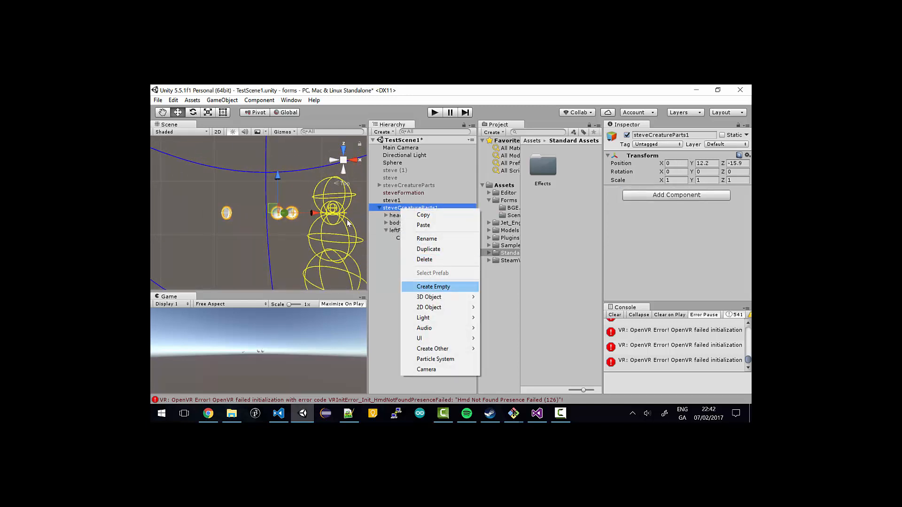
{"action": "left_click", "coordinate": [442, 288]}
{"action": "right_click", "coordinate": [418, 247]}
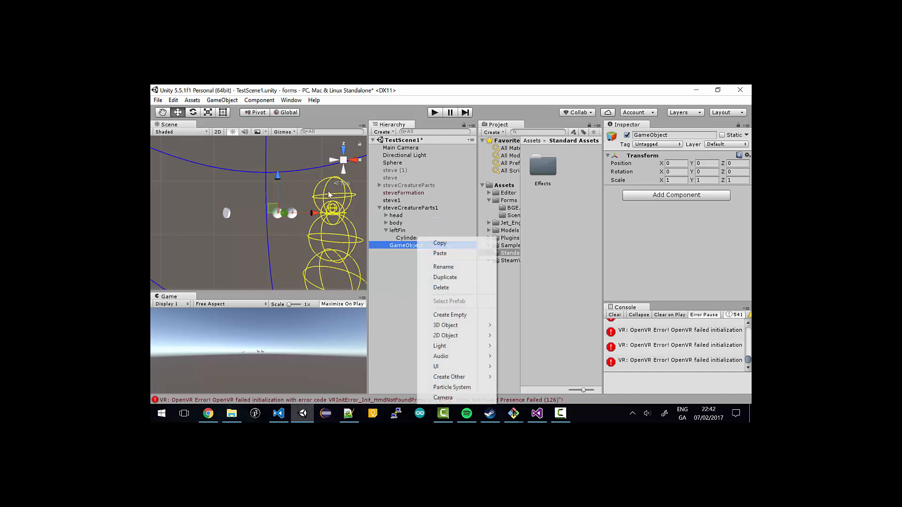
{"action": "key", "text": "Return"}
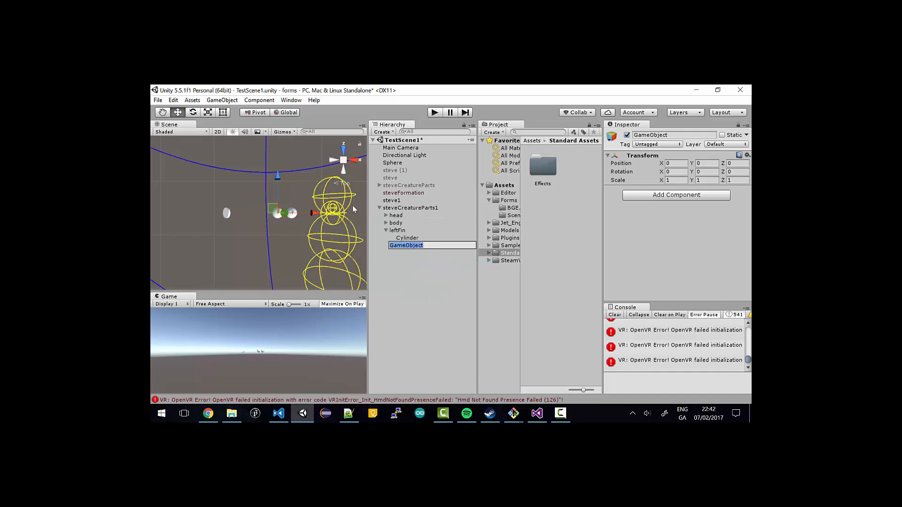
{"action": "type", "text": "rightFin"}
{"action": "key", "text": "Return"}
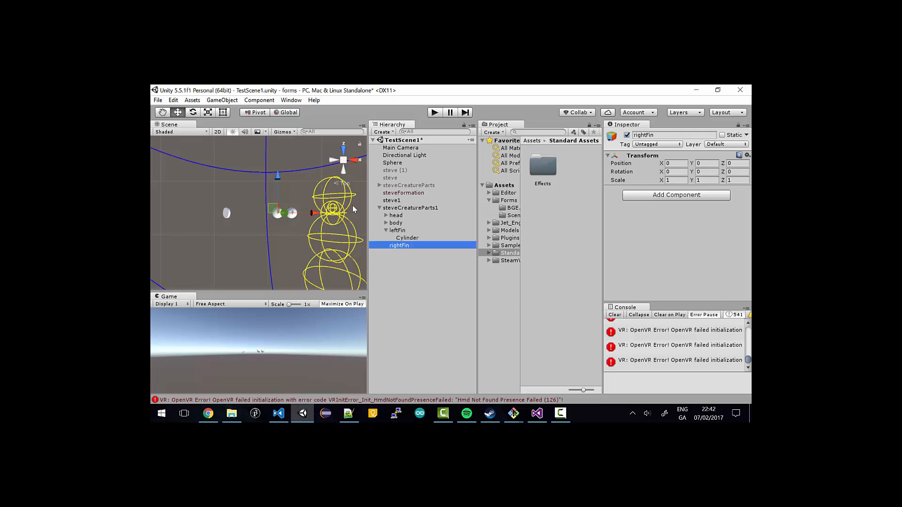
Add a Fin Animator component to rightFin.
{"action": "left_click", "coordinate": [688, 196]}
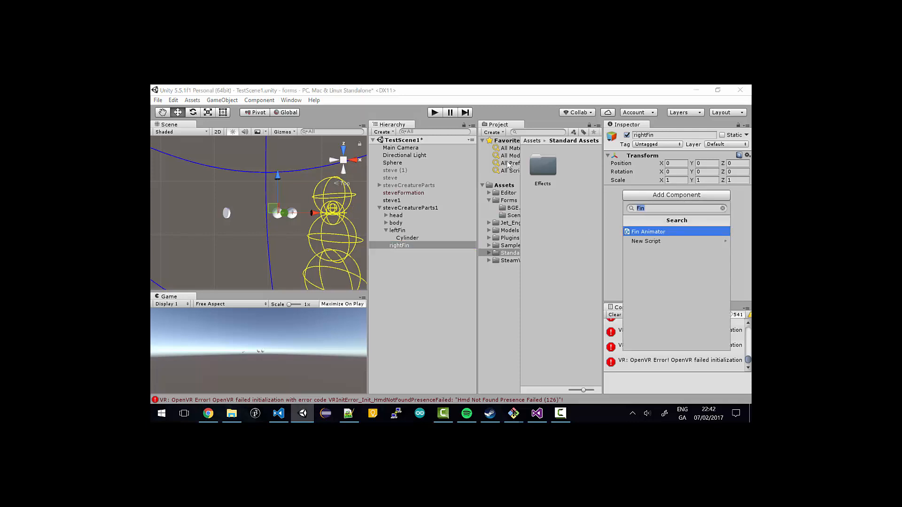
{"action": "type", "text": "Fin"}
{"action": "key", "text": "Return"}
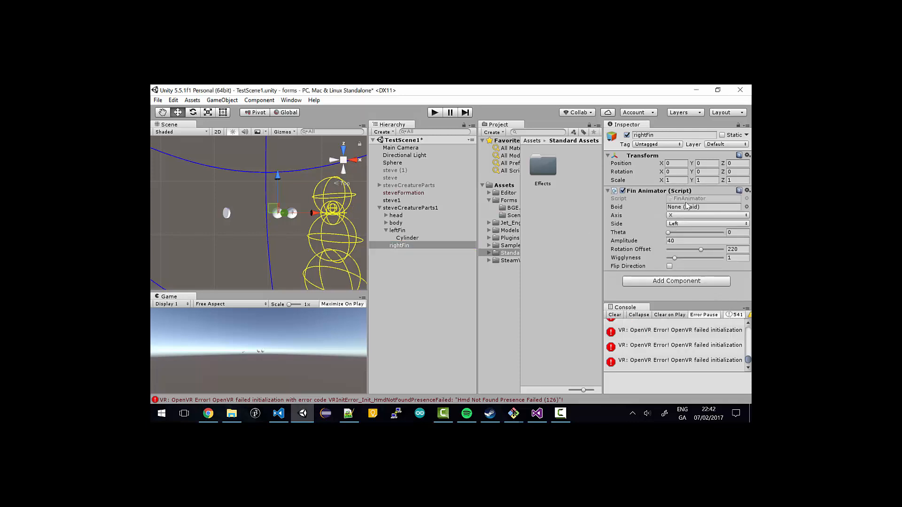
Set the Side of rightFin's Fin Animator to Right.
{"action": "left_click", "coordinate": [684, 224]}
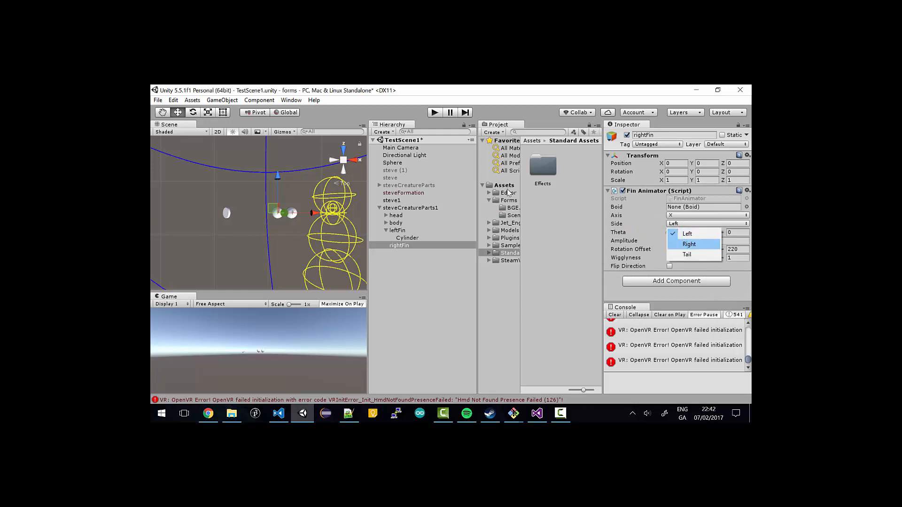
{"action": "left_click", "coordinate": [689, 245]}
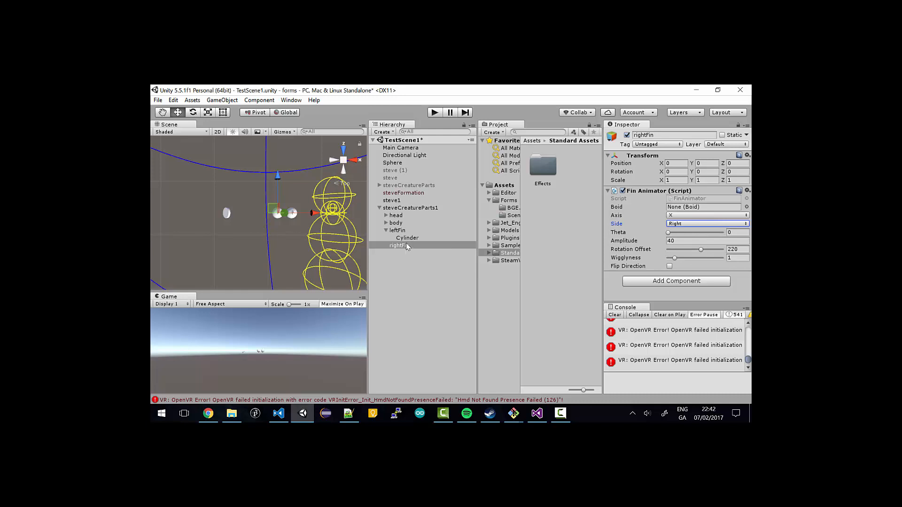
{"action": "left_click", "coordinate": [197, 104]}
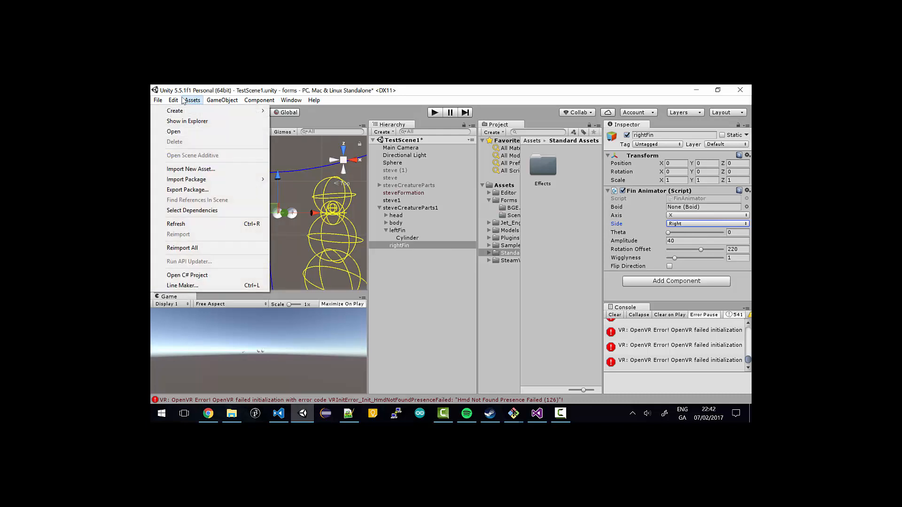
Add a 3D Cylinder as a child of rightFin.
{"action": "left_click", "coordinate": [400, 245]}
{"action": "right_click", "coordinate": [403, 245]}
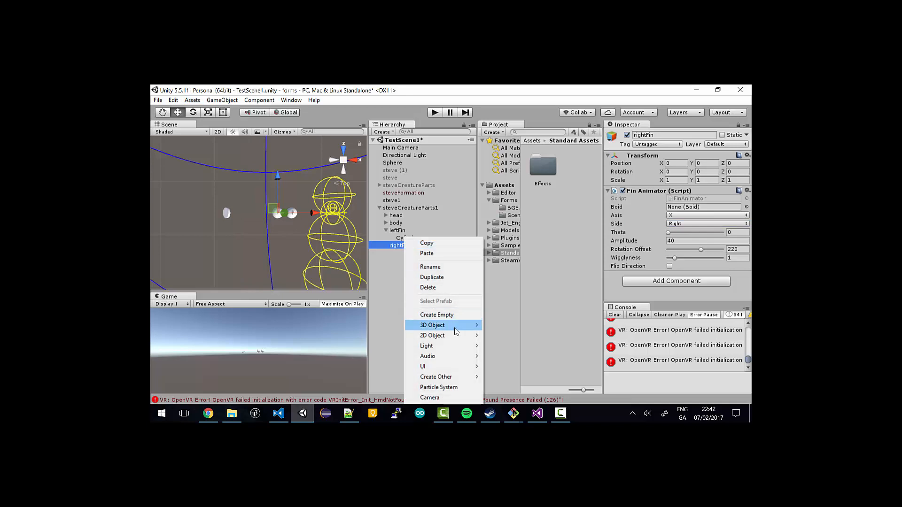
{"action": "mouse_move", "coordinate": [454, 325]}
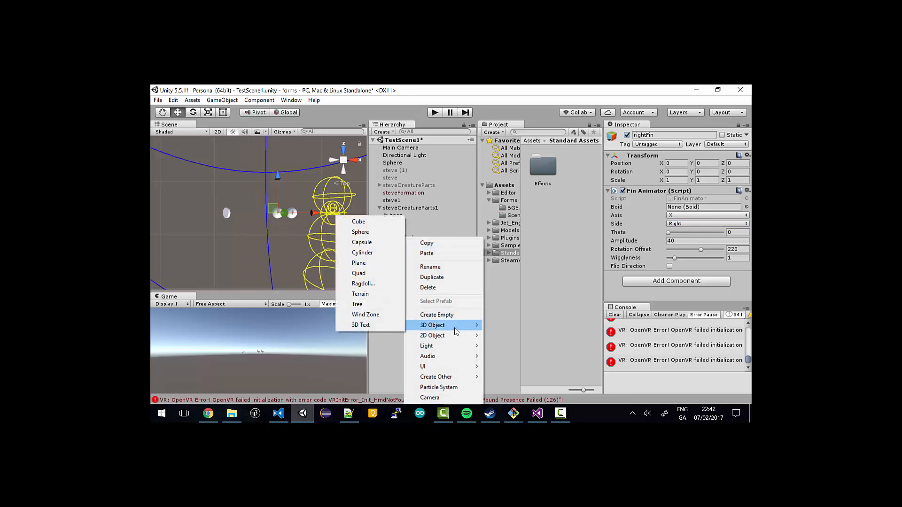
{"action": "left_click", "coordinate": [367, 254]}
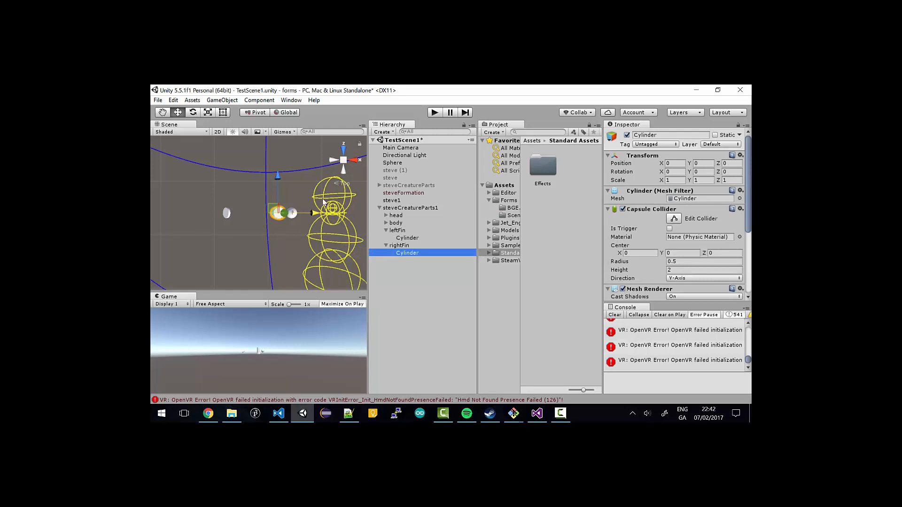
Move rightFin away from the existing body parts to a position of about X -1.53, Z 2.4.
{"action": "key", "text": "Up"}
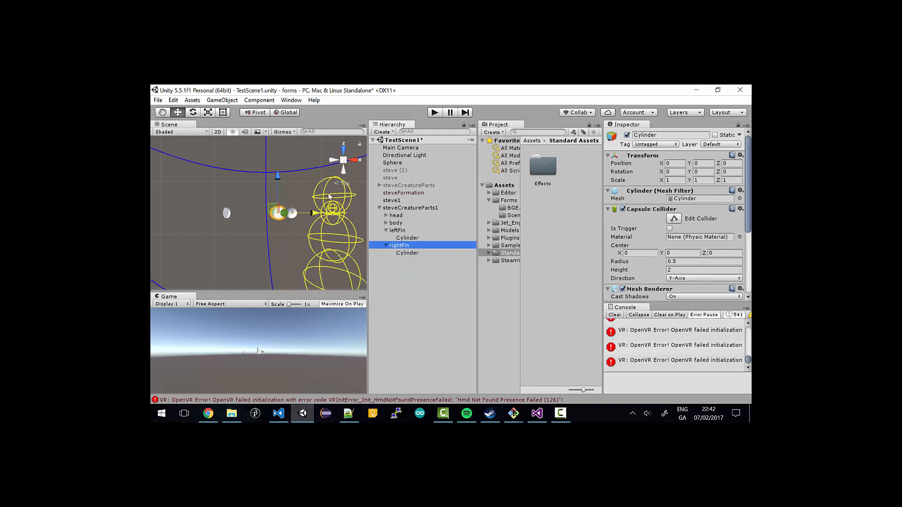
{"action": "left_click_drag", "start_coordinate": [313, 212], "coordinate": [263, 154]}
Flatten rightFin's Cylinder by setting its Y scale to 0.1.
{"action": "left_click", "coordinate": [418, 254]}
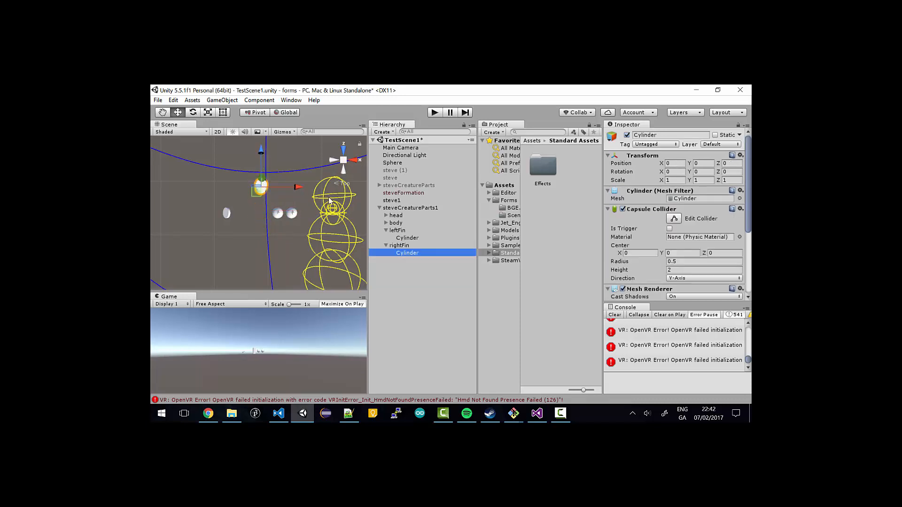
{"action": "left_click", "coordinate": [703, 180]}
{"action": "type", "text": "0.1"}
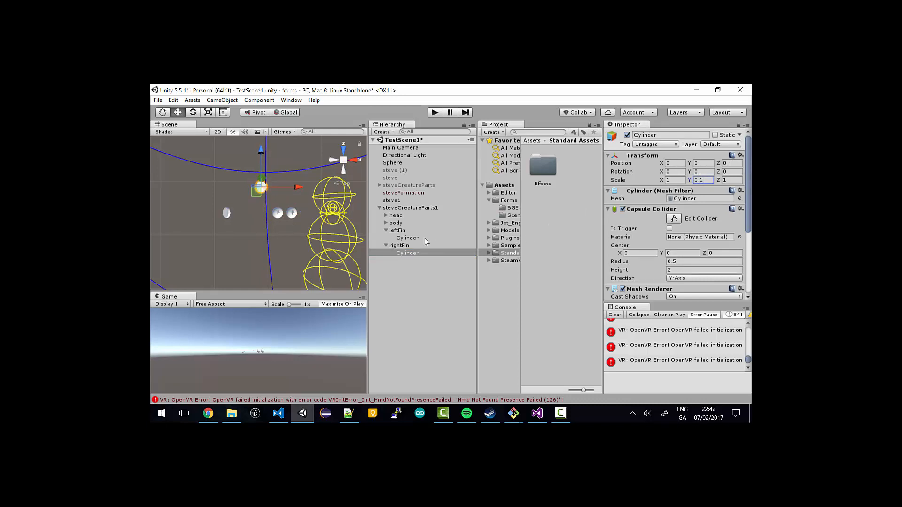
Shift the flattened Cylinder along X to about 0.54 so that its edge lies at rightFin's pivot.
{"action": "left_click", "coordinate": [405, 246]}
{"action": "key", "text": "f"}
{"action": "key", "text": "F2"}
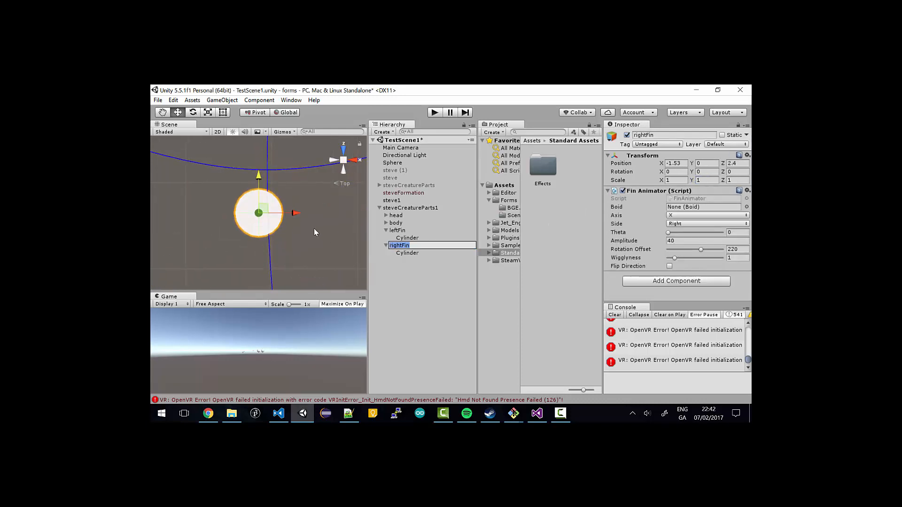
{"action": "left_click", "coordinate": [407, 253]}
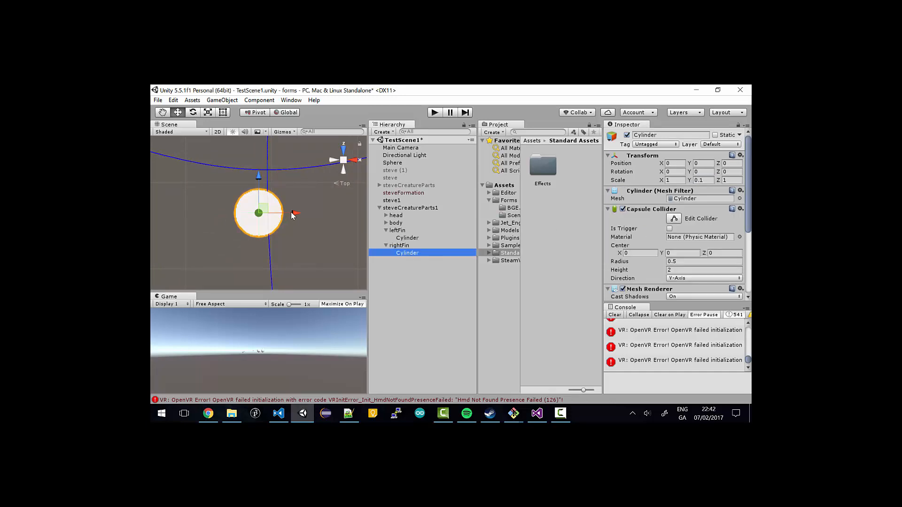
{"action": "left_click_drag", "start_coordinate": [295, 215], "coordinate": [320, 214]}
{"action": "left_click", "coordinate": [419, 246]}
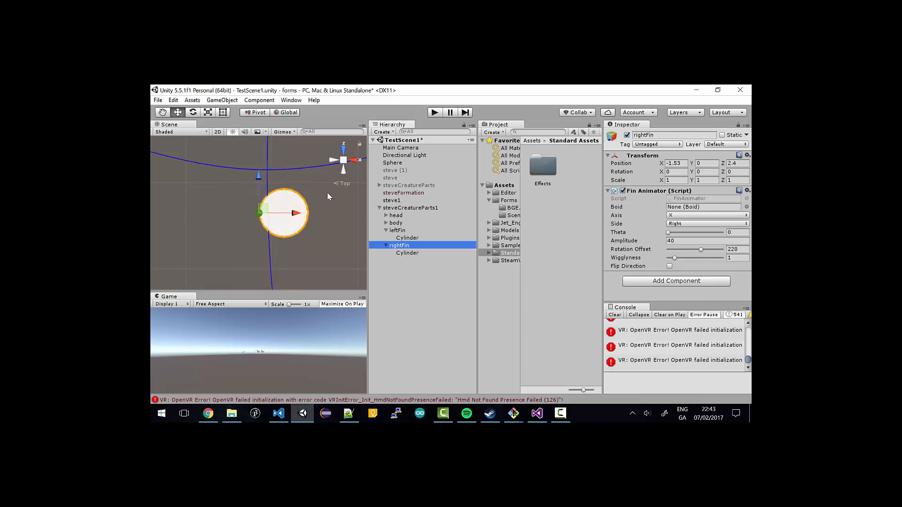
Tilt rightFin's Cylinder by setting its Z rotation to -45.
{"action": "left_click", "coordinate": [344, 172]}
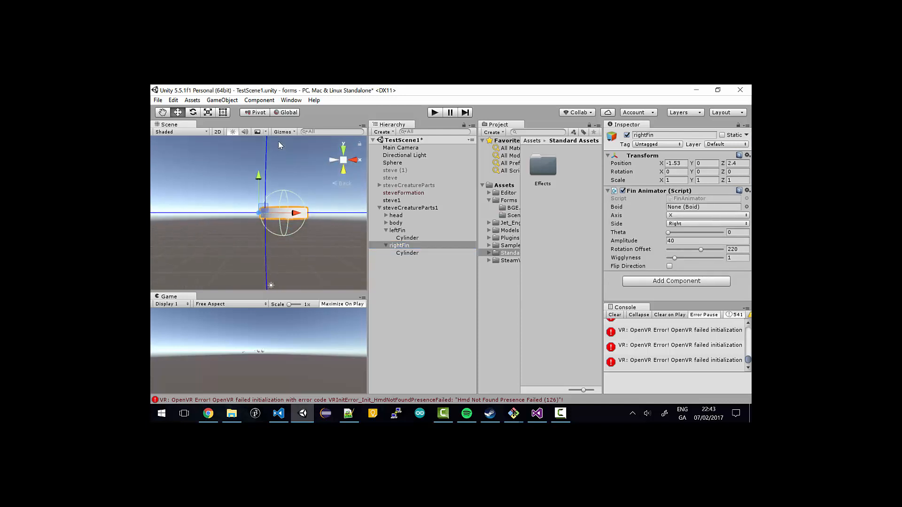
{"action": "left_click", "coordinate": [403, 253]}
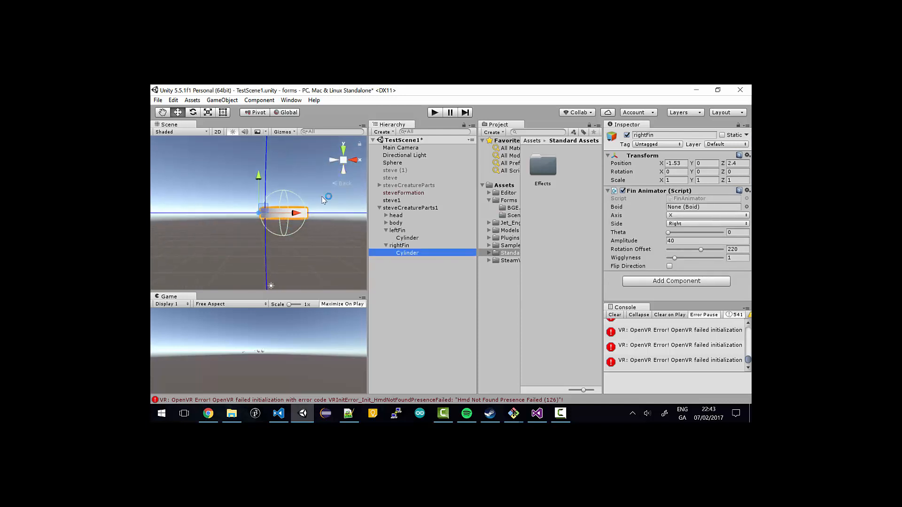
{"action": "left_click", "coordinate": [735, 171]}
{"action": "type", "text": "45"}
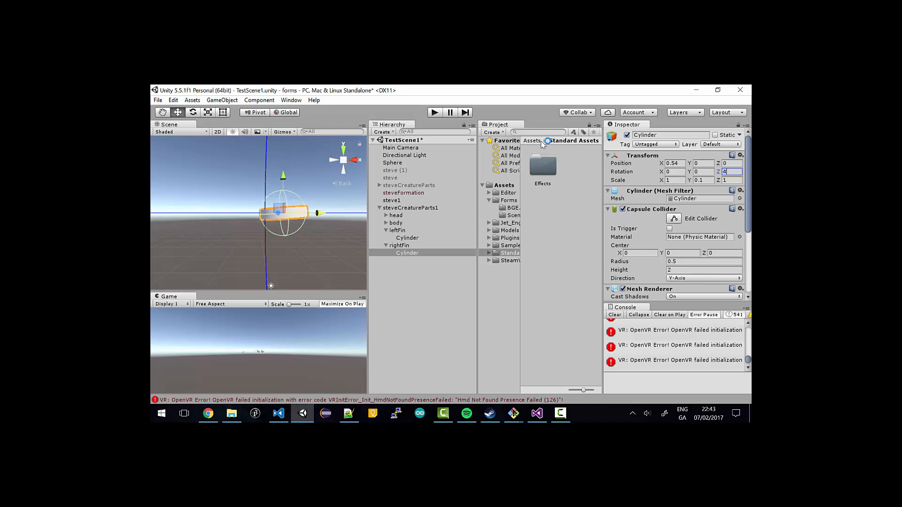
{"action": "key", "text": "BackSpace"}
{"action": "key", "text": "BackSpace"}
{"action": "type", "text": "-45"}
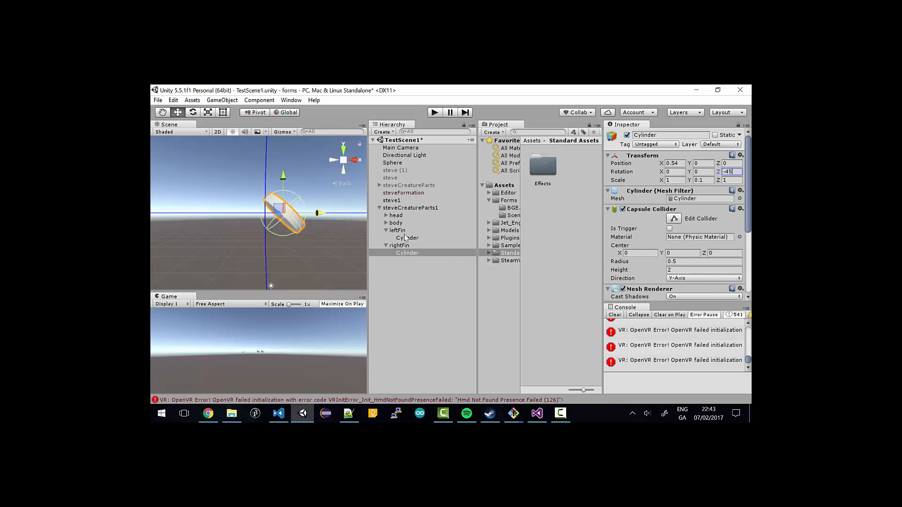
{"action": "left_click", "coordinate": [402, 245]}
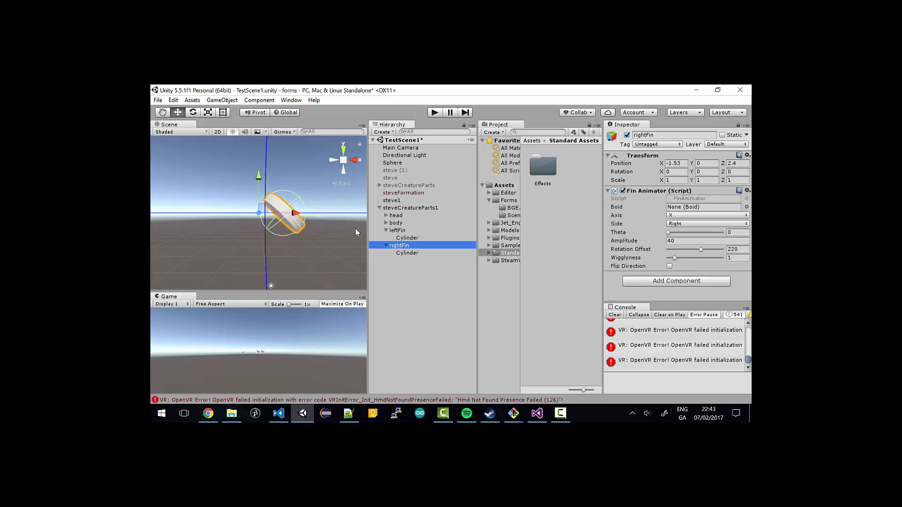
Lower the tilted Cylinder below rightFin's pivot to a Y position of about -0.32.
{"action": "left_click", "coordinate": [405, 253]}
{"action": "left_click", "coordinate": [284, 181]}
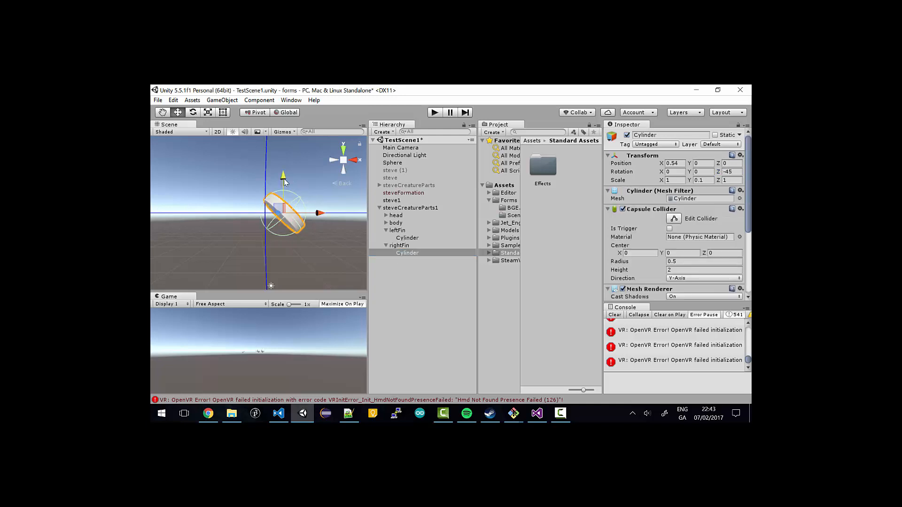
{"action": "left_click_drag", "start_coordinate": [284, 181], "coordinate": [283, 192]}
{"action": "left_click", "coordinate": [400, 246]}
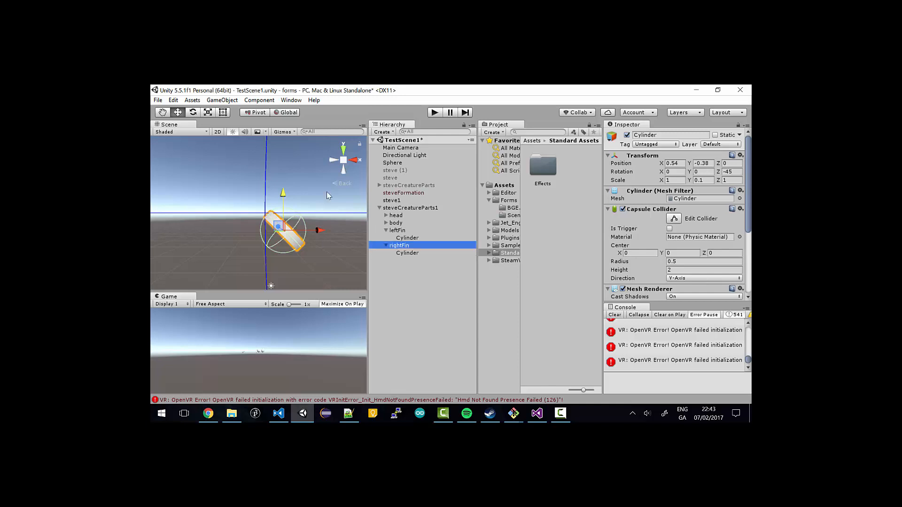
{"action": "left_click", "coordinate": [407, 253]}
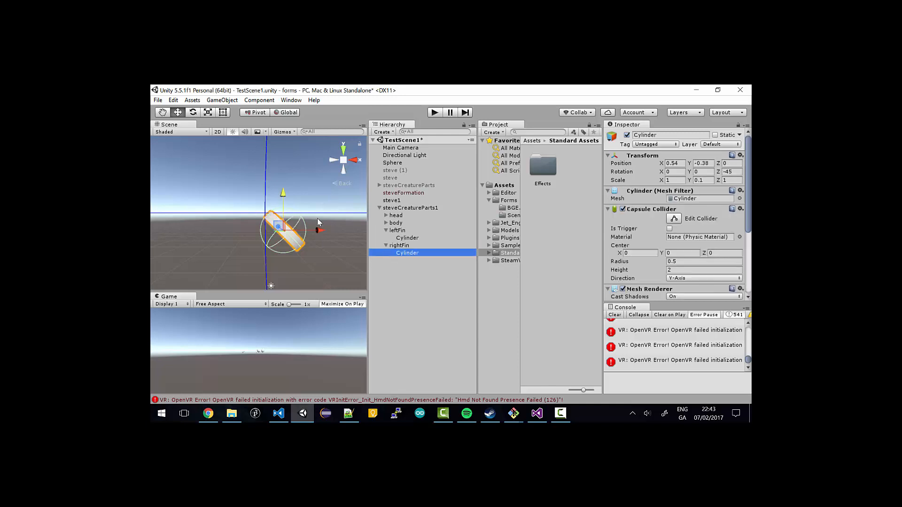
{"action": "left_click_drag", "start_coordinate": [283, 196], "coordinate": [284, 194]}
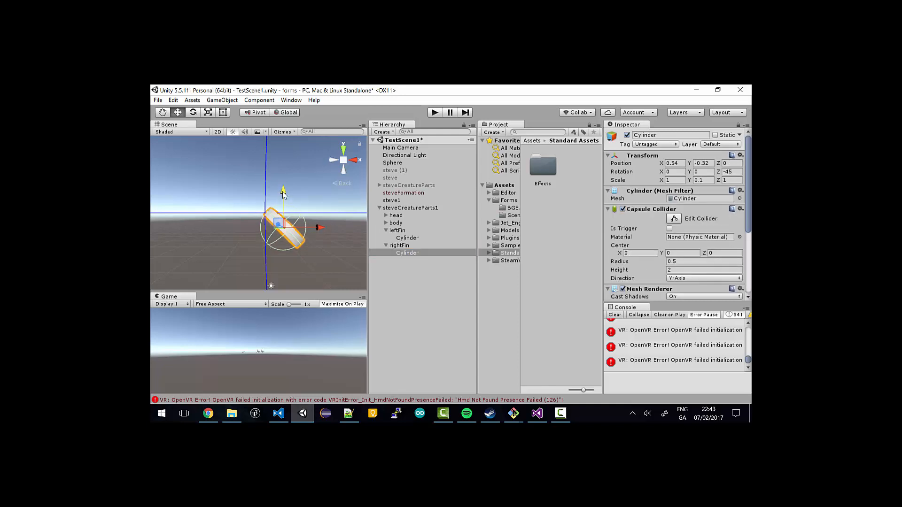
{"action": "left_click", "coordinate": [402, 247]}
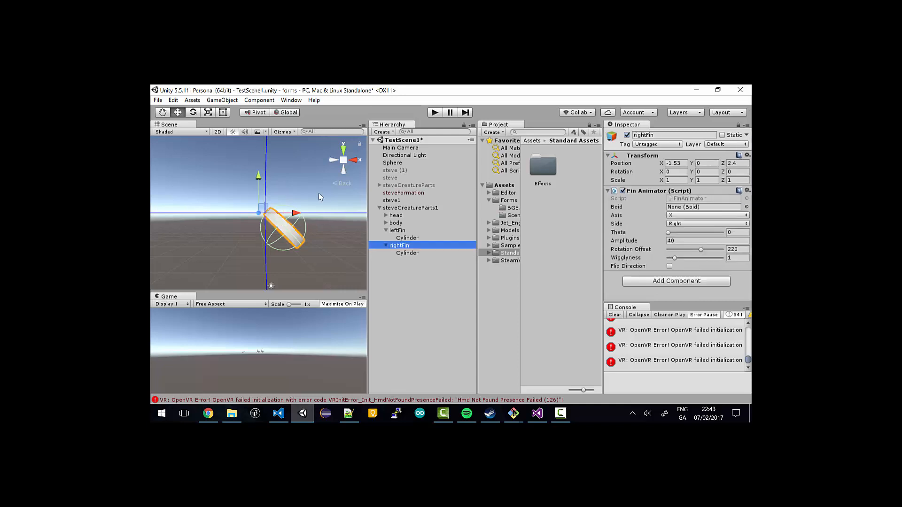
Shift the tilted Cylinder back along X toward rightFin's pivot to about 0.47.
{"action": "left_click", "coordinate": [402, 253]}
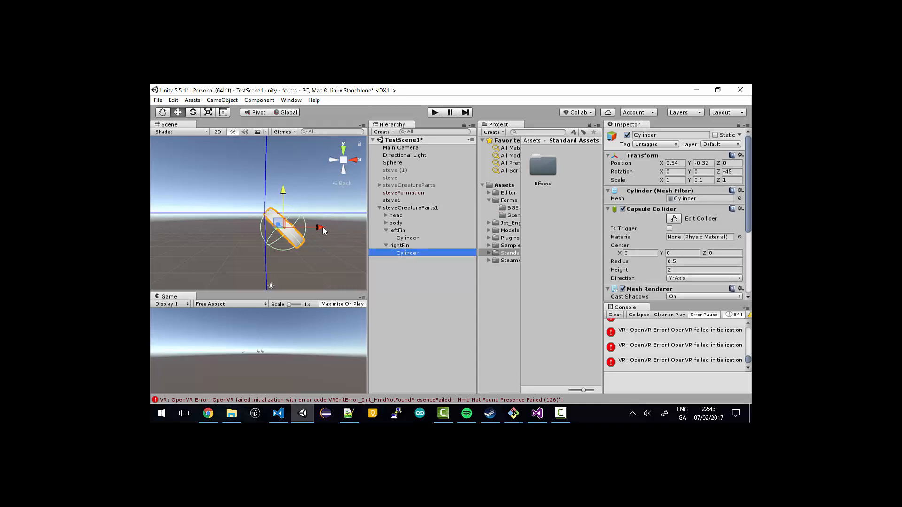
{"action": "left_click", "coordinate": [264, 180]}
{"action": "left_click_drag", "start_coordinate": [320, 228], "coordinate": [317, 228]}
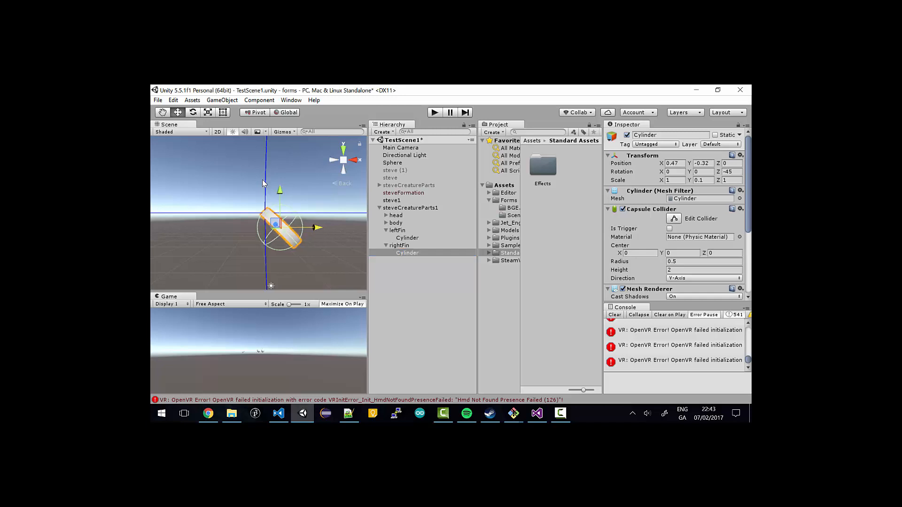
{"action": "left_click", "coordinate": [341, 163]}
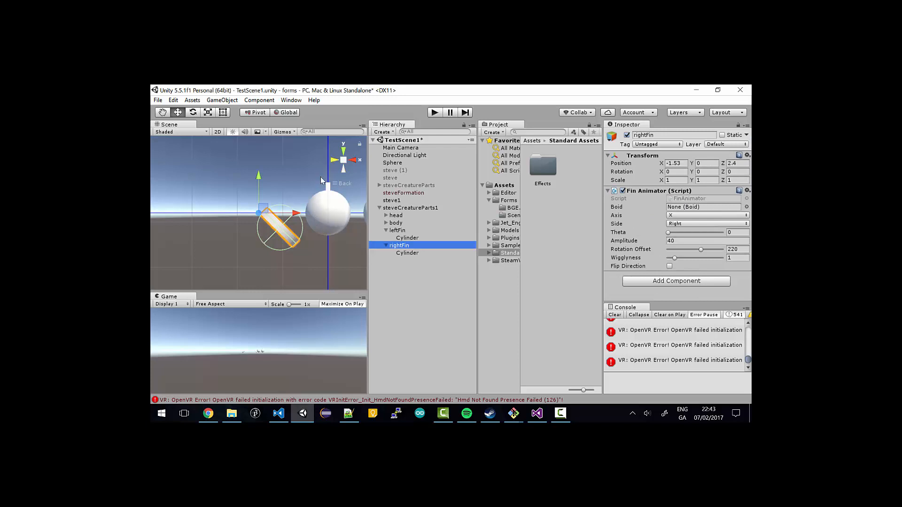
Fine-tune the Cylinder's position to about X 0.36, Y -0.34 so that its upper edge meets rightFin's pivot.
{"action": "left_click", "coordinate": [400, 254]}
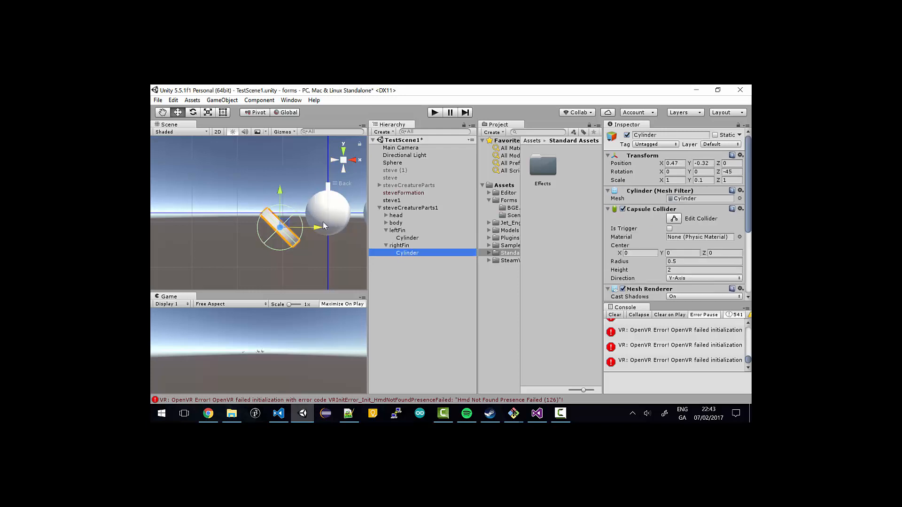
{"action": "left_click_drag", "start_coordinate": [280, 192], "coordinate": [280, 193]}
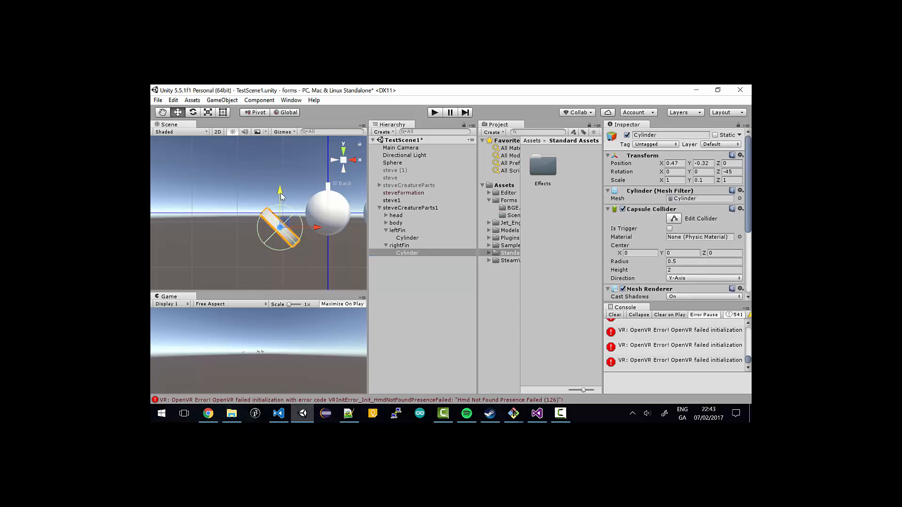
{"action": "left_click", "coordinate": [405, 245]}
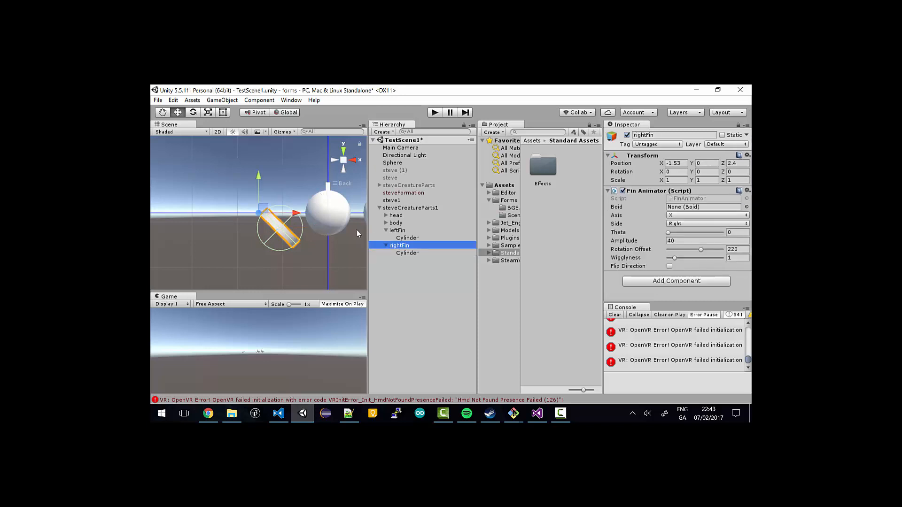
{"action": "left_click", "coordinate": [406, 254]}
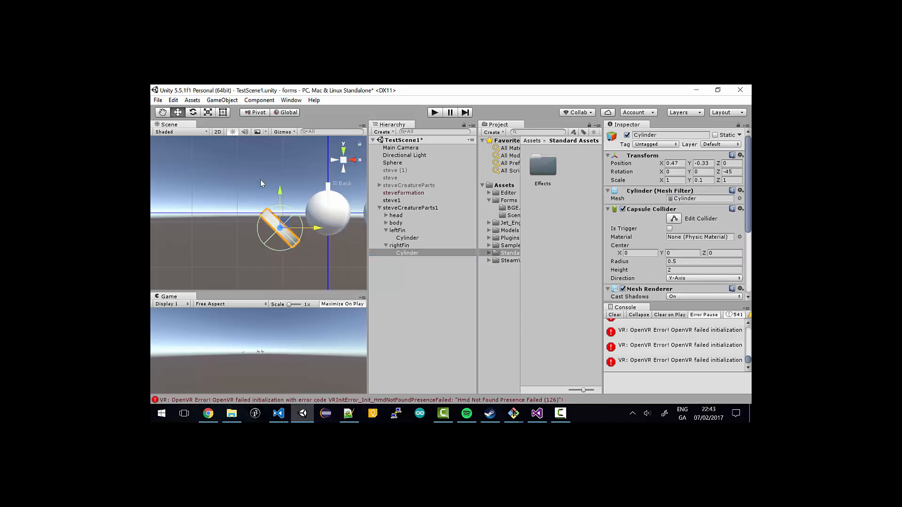
{"action": "left_click_drag", "start_coordinate": [317, 231], "coordinate": [313, 230]}
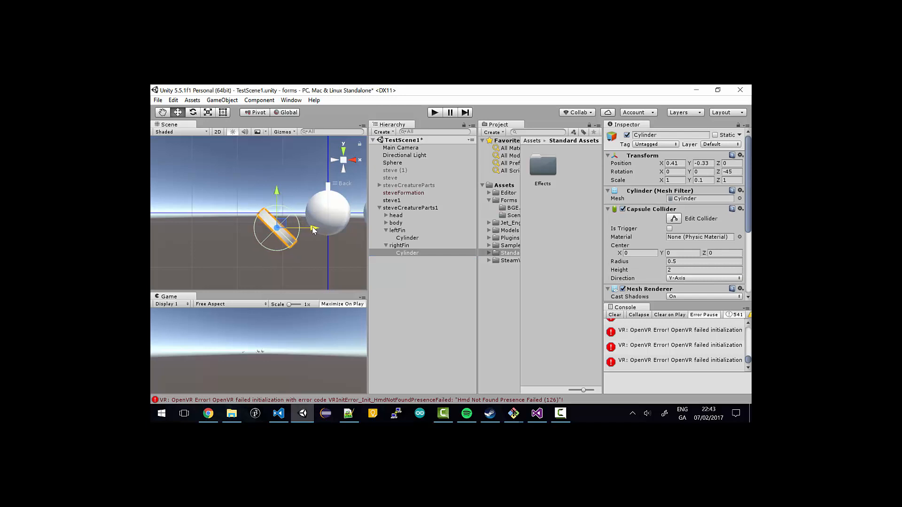
{"action": "left_click", "coordinate": [400, 245]}
{"action": "left_click", "coordinate": [403, 254]}
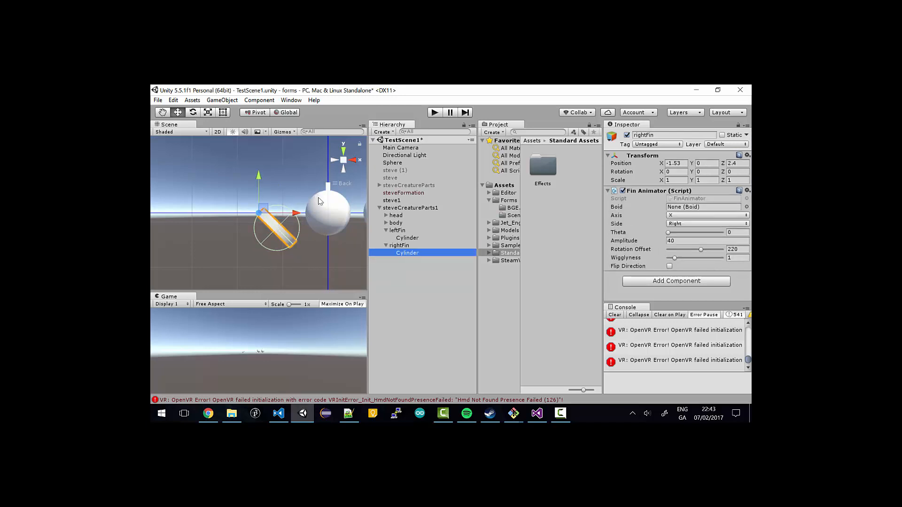
{"action": "left_click", "coordinate": [278, 188]}
{"action": "left_click_drag", "start_coordinate": [278, 187], "coordinate": [278, 188]}
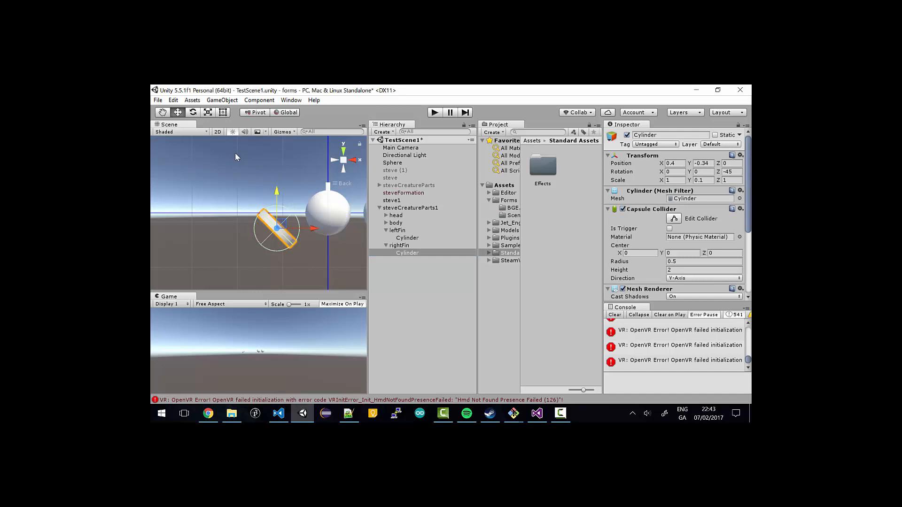
{"action": "left_click_drag", "start_coordinate": [312, 228], "coordinate": [311, 228]}
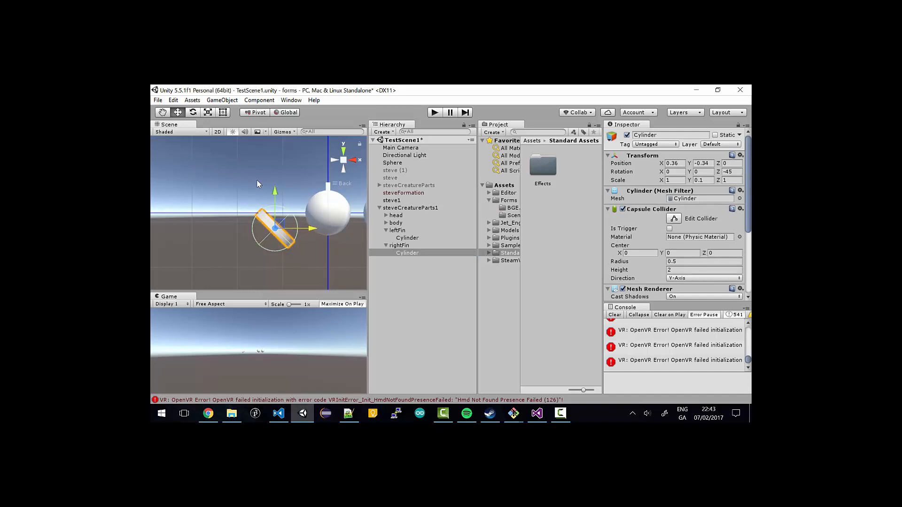
{"action": "left_click", "coordinate": [399, 245]}
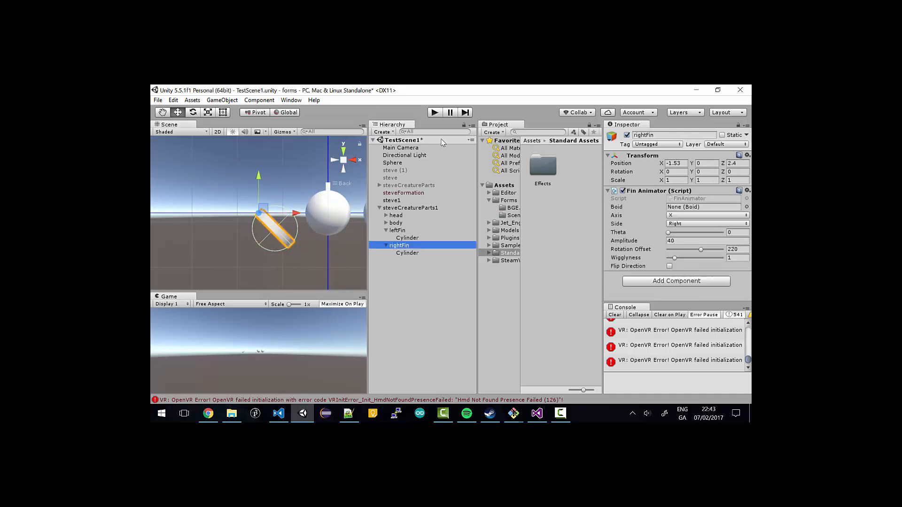
{"action": "left_click", "coordinate": [343, 151]}
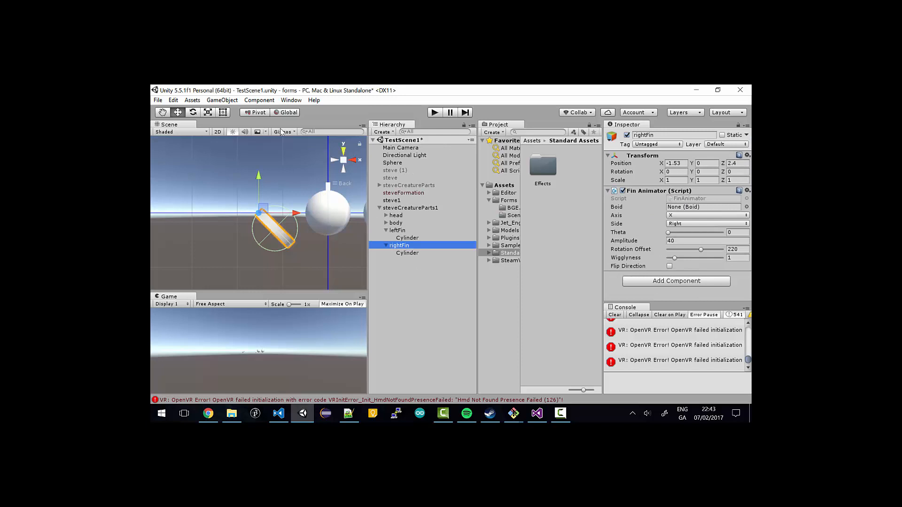
Move rightFin along Z to about 0.76, bringing it closer to the creature's other parts.
{"action": "left_click", "coordinate": [397, 231]}
{"action": "key", "text": "f"}
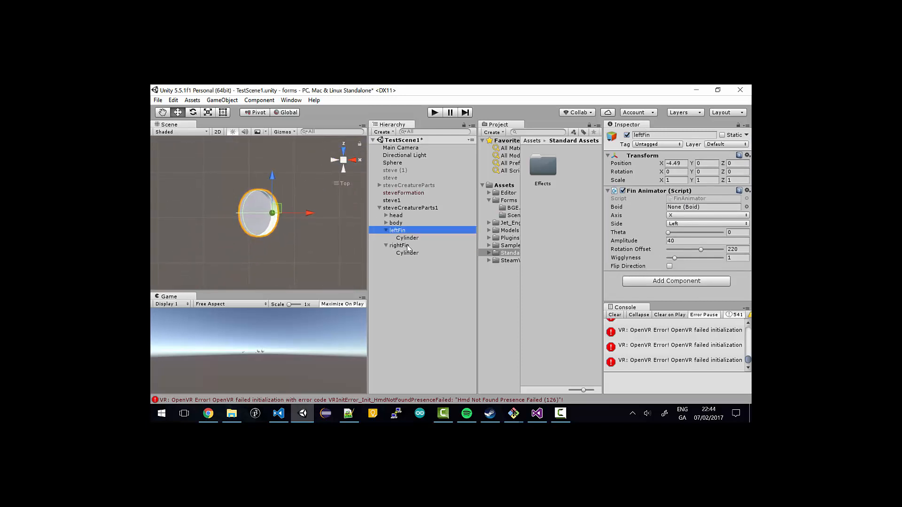
{"action": "left_click", "coordinate": [408, 246]}
{"action": "key", "text": "f"}
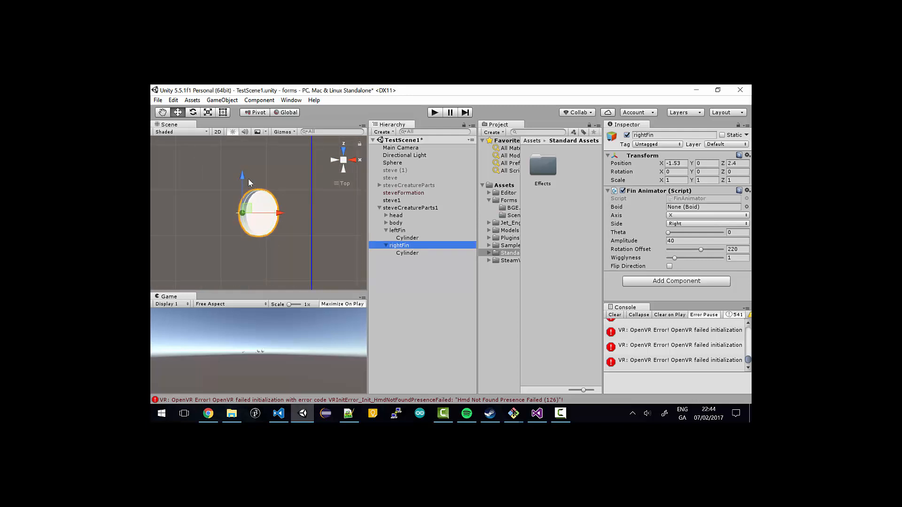
{"action": "left_click_drag", "start_coordinate": [242, 176], "coordinate": [244, 257]}
{"action": "double_click", "coordinate": [410, 244]}
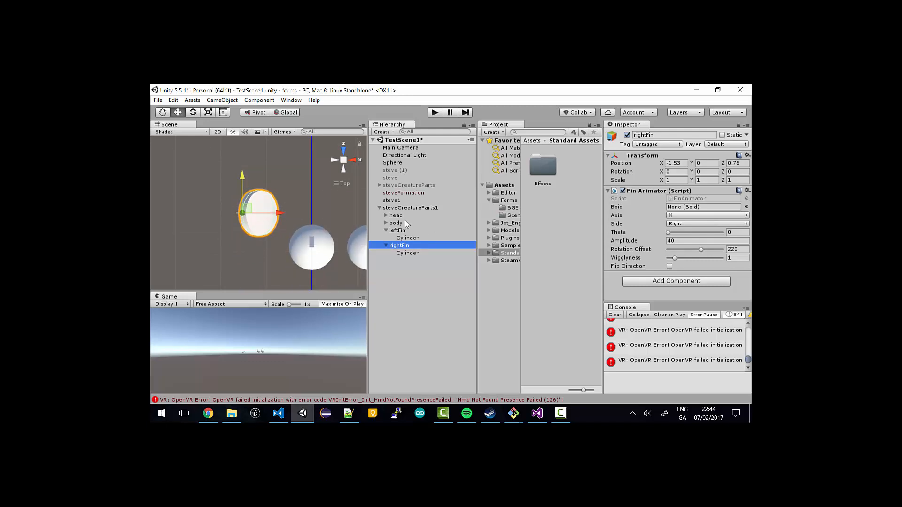
Assign leftFin and rightFin as the fin prefabs in steve1's Creature Generator, set Fin List to 2,6, and save the scene.
{"action": "left_click", "coordinate": [400, 201]}
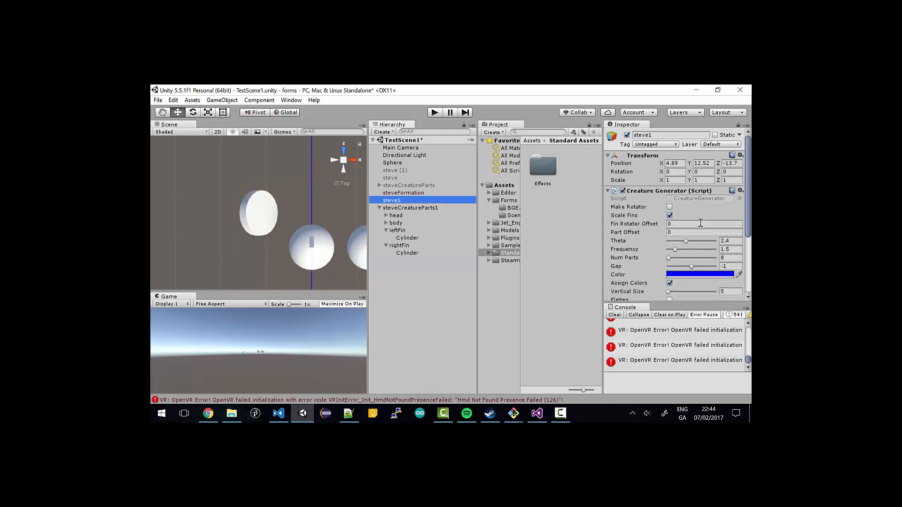
{"action": "scroll", "coordinate": [701, 223], "scroll_direction": "down", "scroll_amount": 5}
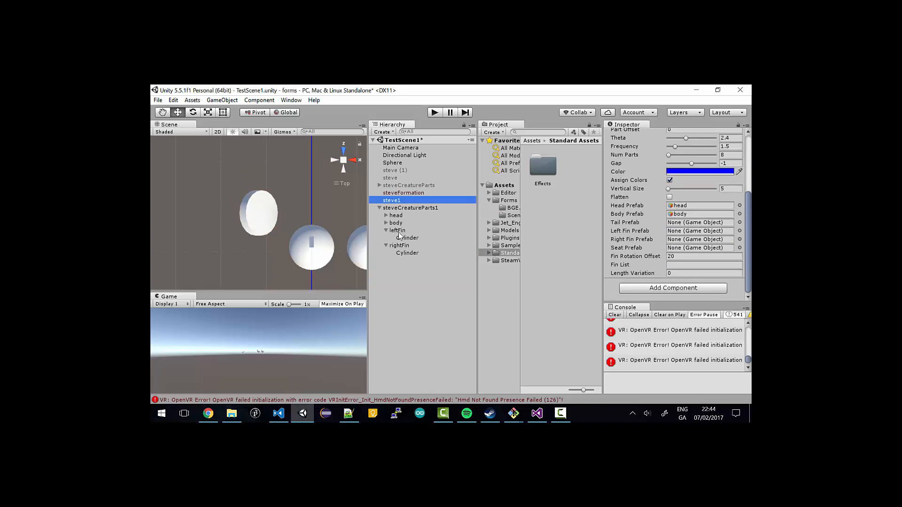
{"action": "left_click_drag", "start_coordinate": [398, 232], "coordinate": [695, 231]}
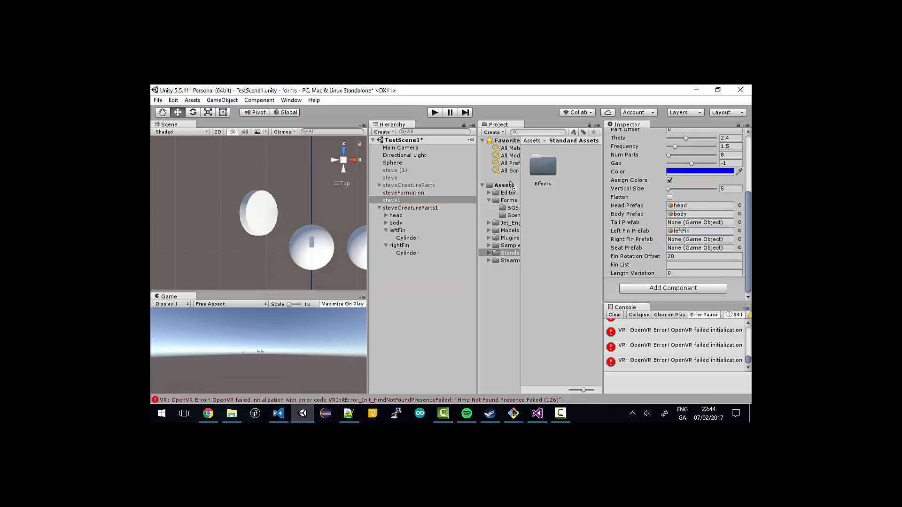
{"action": "left_click", "coordinate": [400, 245]}
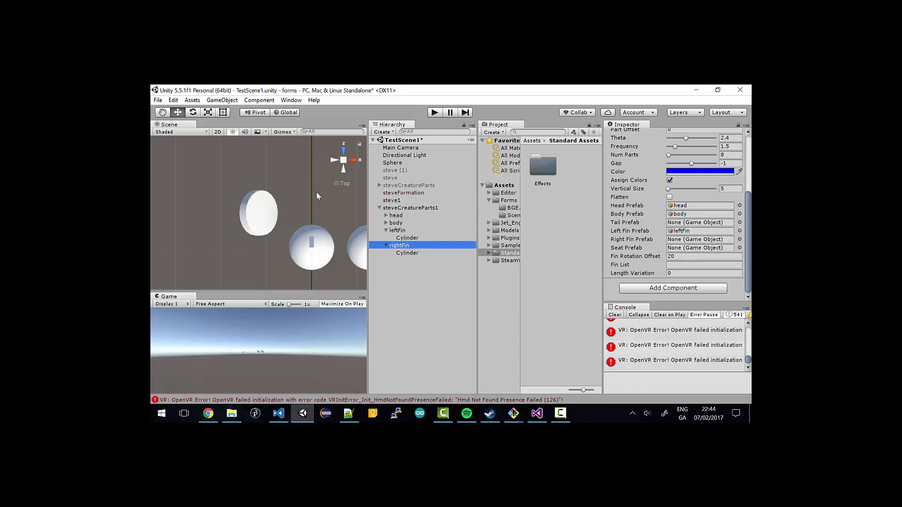
{"action": "left_click_drag", "start_coordinate": [431, 246], "coordinate": [681, 241]}
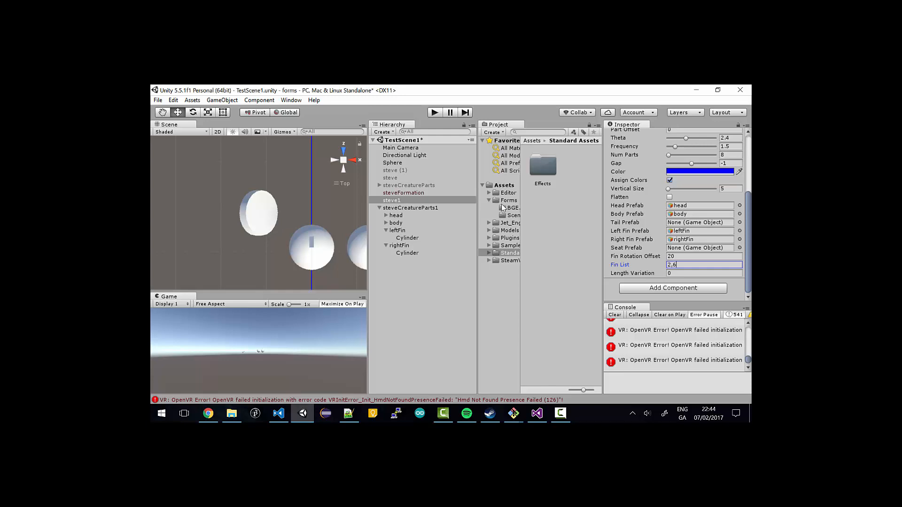
{"action": "key", "text": "ctrl+s"}
Deactivate the steveCreatureParts1 object and return to steve1's settings.
{"action": "left_click", "coordinate": [411, 208]}
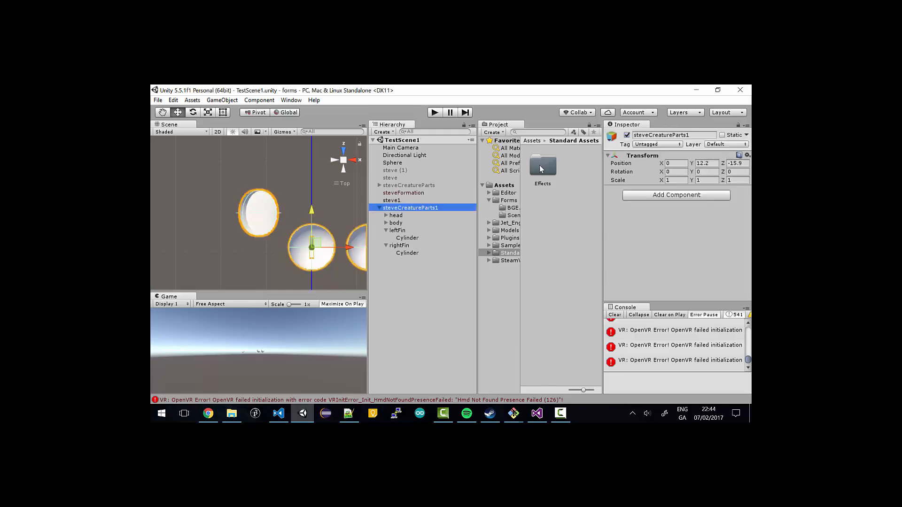
{"action": "left_click", "coordinate": [394, 179]}
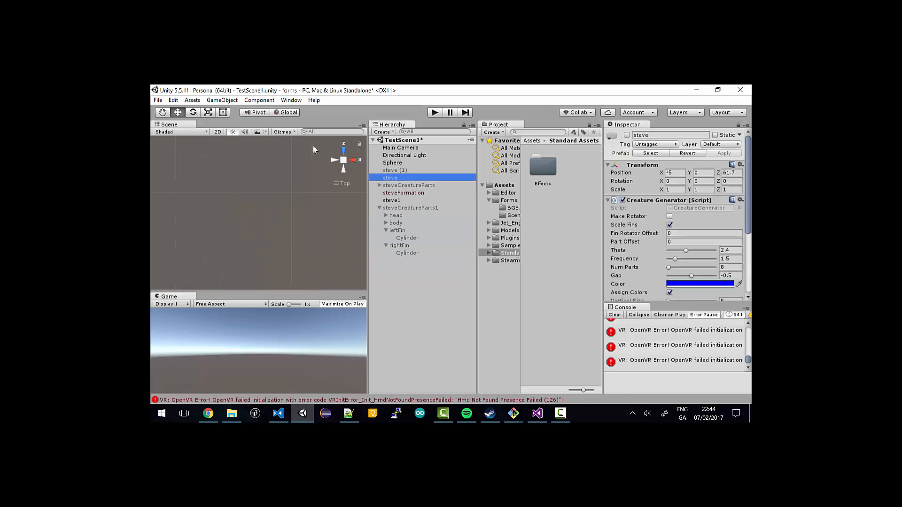
{"action": "left_click", "coordinate": [397, 170]}
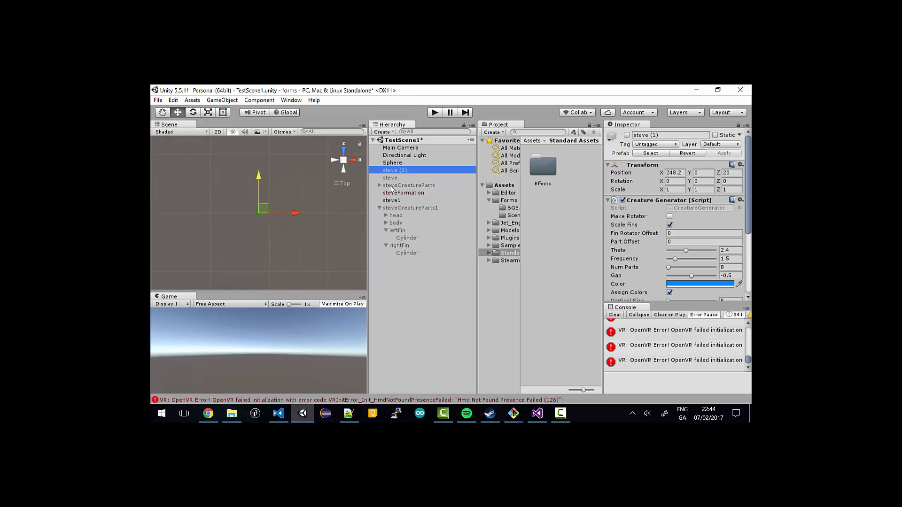
{"action": "left_click", "coordinate": [392, 200]}
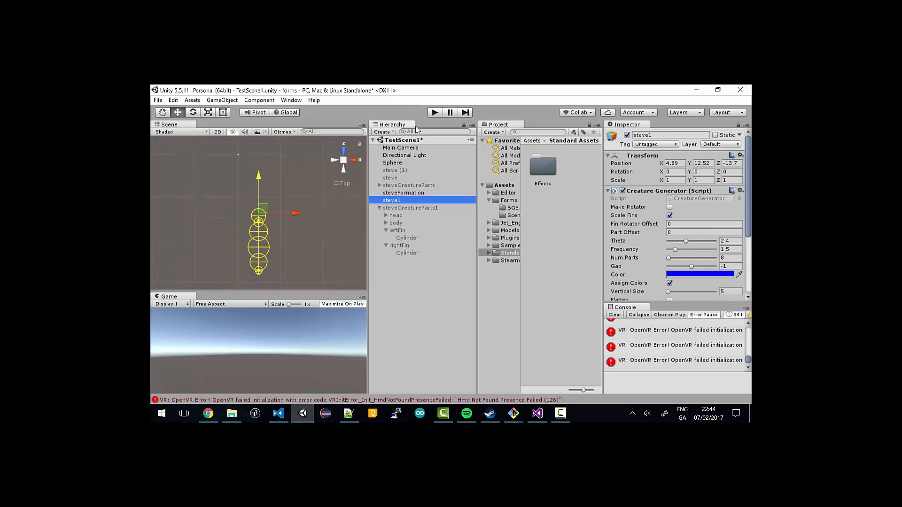
Play the scene to test the finned creature, stop it, and set steve1's Fin List to 3,6.
{"action": "left_click", "coordinate": [434, 113]}
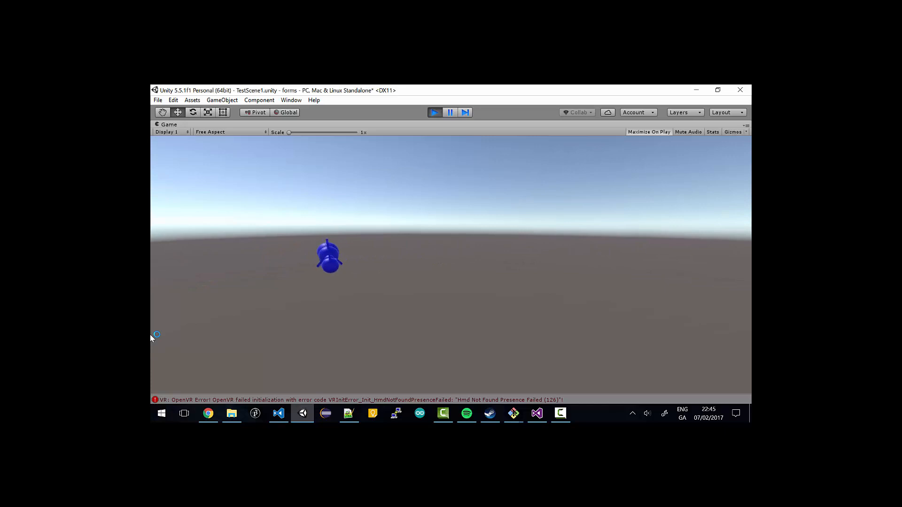
{"action": "left_click", "coordinate": [432, 115]}
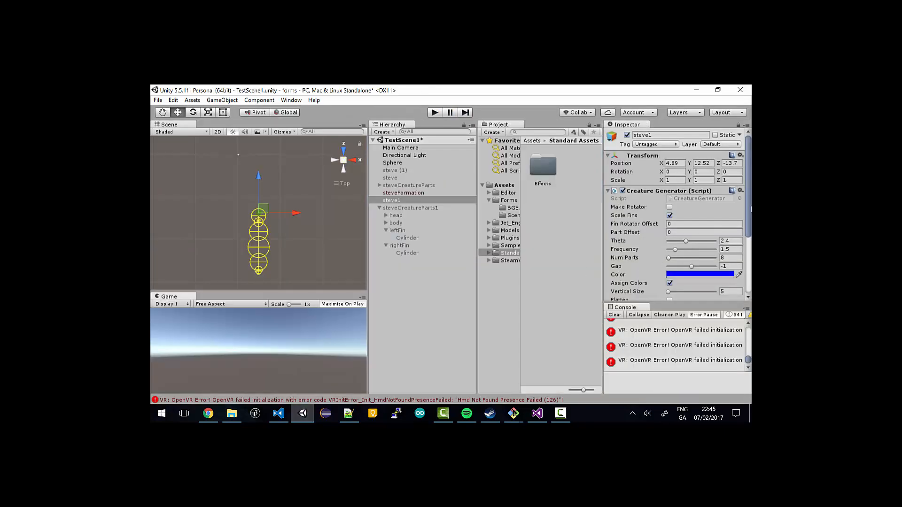
{"action": "left_click_drag", "start_coordinate": [750, 209], "coordinate": [750, 265]}
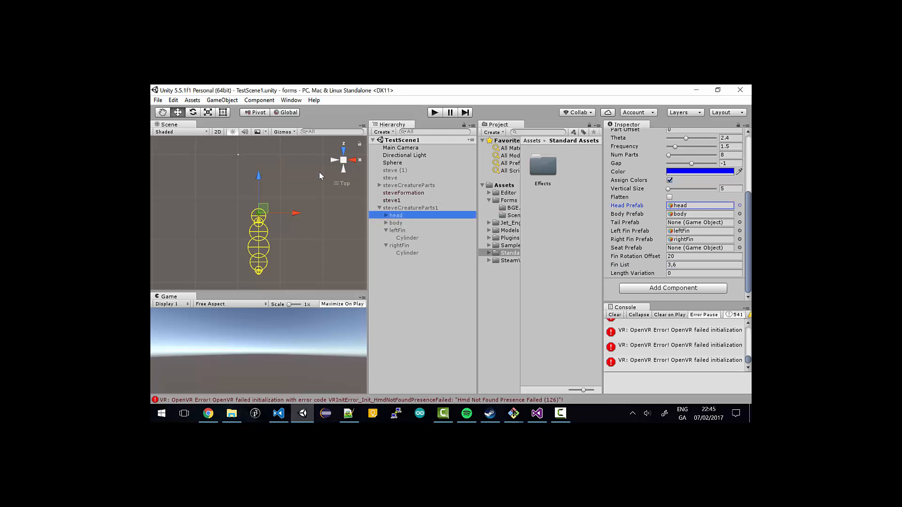
Turn off Integrate Forces in head's Boid attributes and play the scene to inspect the fins, then stop it.
{"action": "left_click_drag", "start_coordinate": [747, 184], "coordinate": [745, 225]}
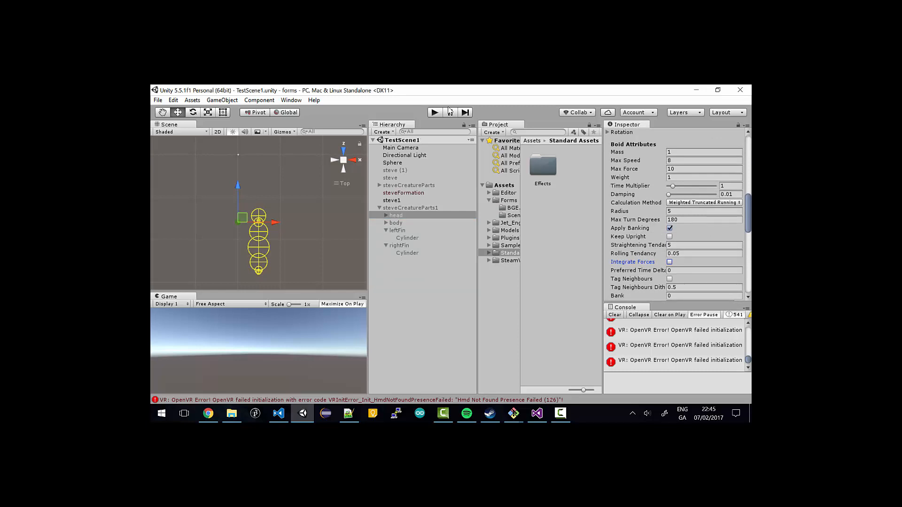
{"action": "left_click", "coordinate": [436, 115]}
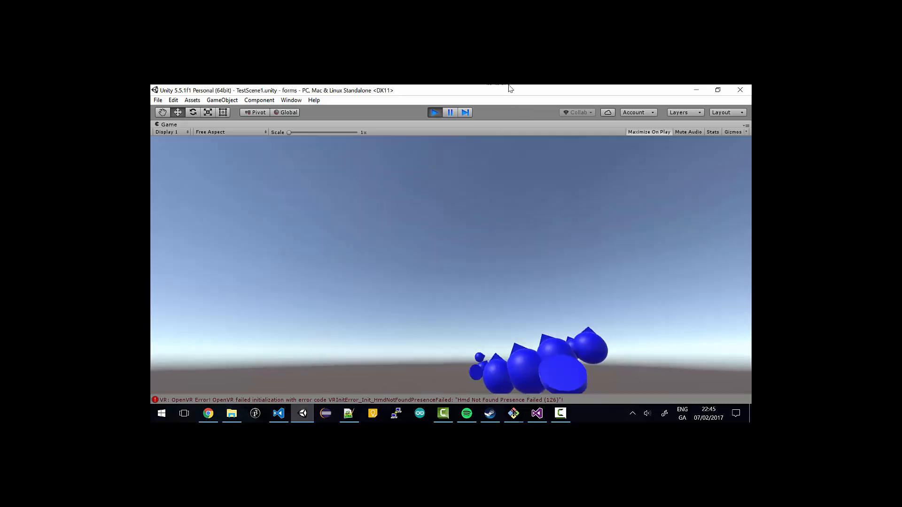
{"action": "left_click", "coordinate": [434, 113]}
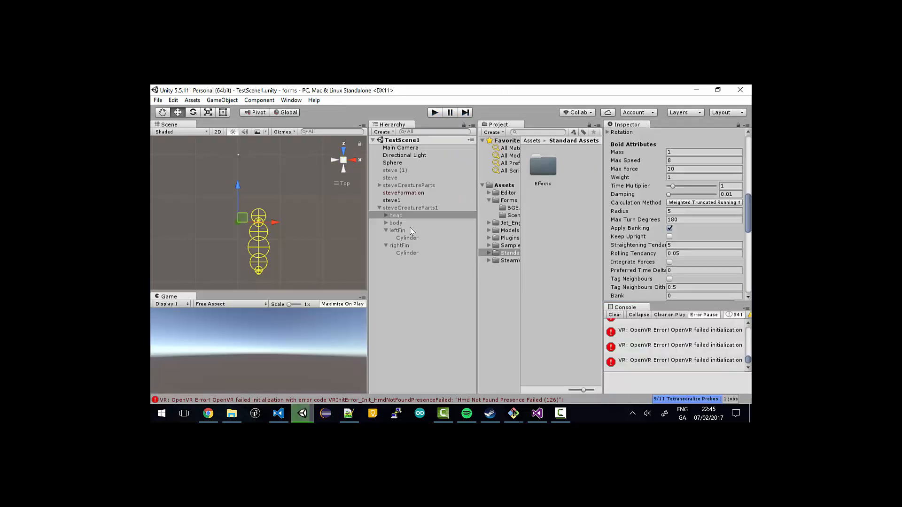
Set the Fin Animator amplitude of both leftFin and rightFin to 60.
{"action": "left_click", "coordinate": [397, 230]}
{"action": "left_click", "coordinate": [402, 245], "text": "ctrl"}
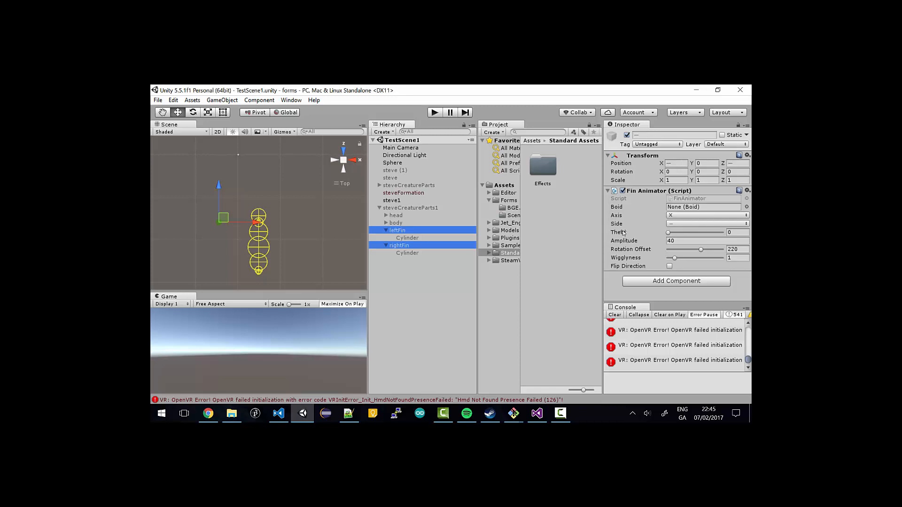
{"action": "left_click", "coordinate": [680, 241]}
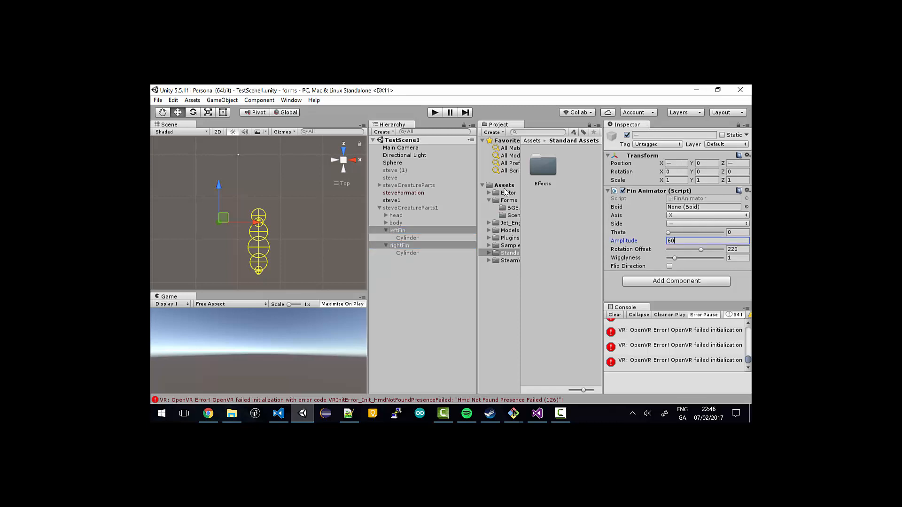
Turn on Integrate Forces in head's Boid attributes, save the scene, and run a play test of the creature.
{"action": "left_click", "coordinate": [396, 215]}
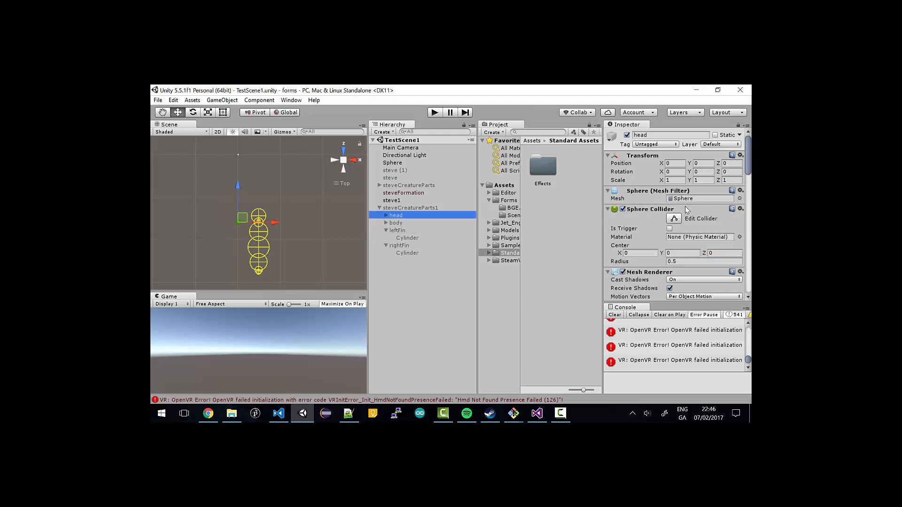
{"action": "left_click_drag", "start_coordinate": [748, 174], "coordinate": [750, 232]}
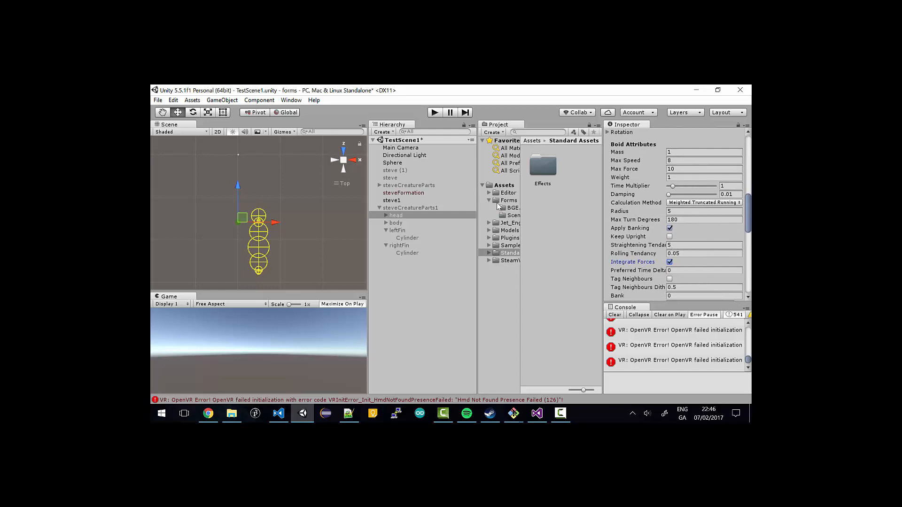
{"action": "key", "text": "ctrl+s"}
{"action": "key", "text": "ctrl+p"}
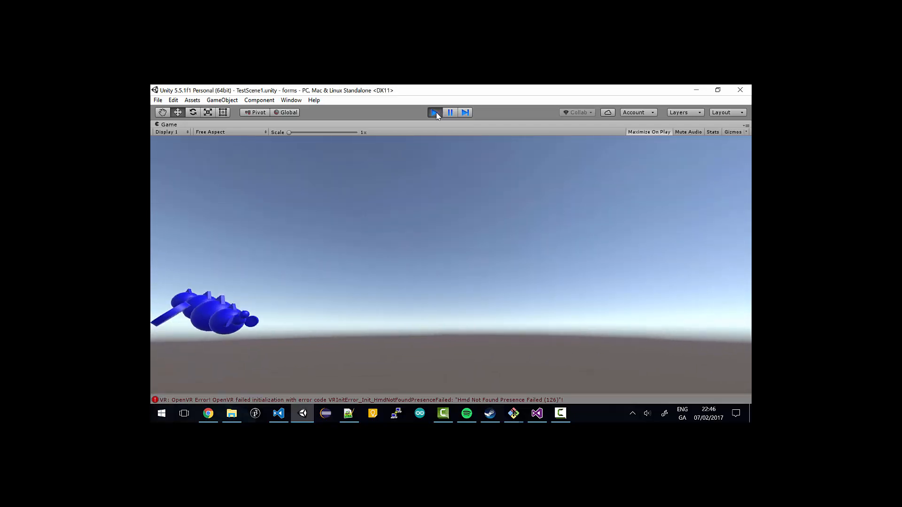
{"action": "left_click", "coordinate": [434, 113]}
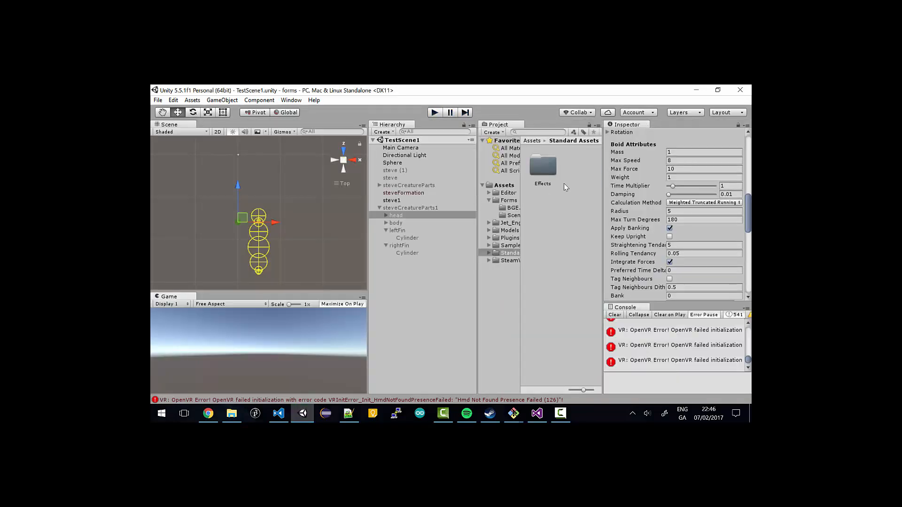
Set steve1's Fin Rotation Offset to 30 and play the scene to watch the creature swim.
{"action": "left_click", "coordinate": [392, 201]}
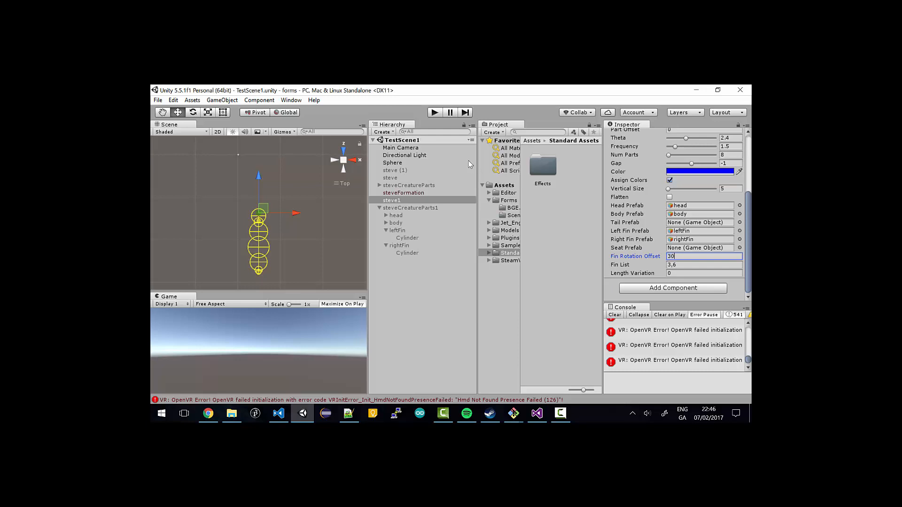
{"action": "left_click", "coordinate": [435, 113]}
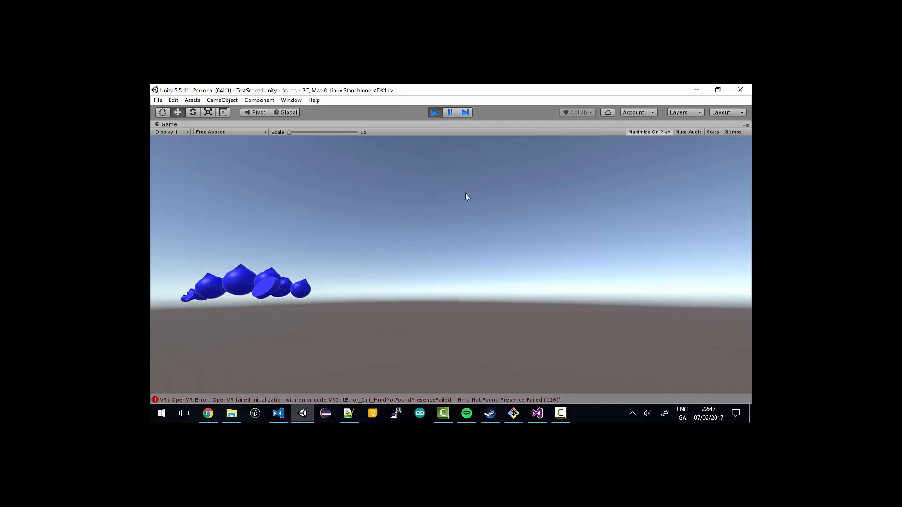
{"action": "left_click", "coordinate": [567, 412]}
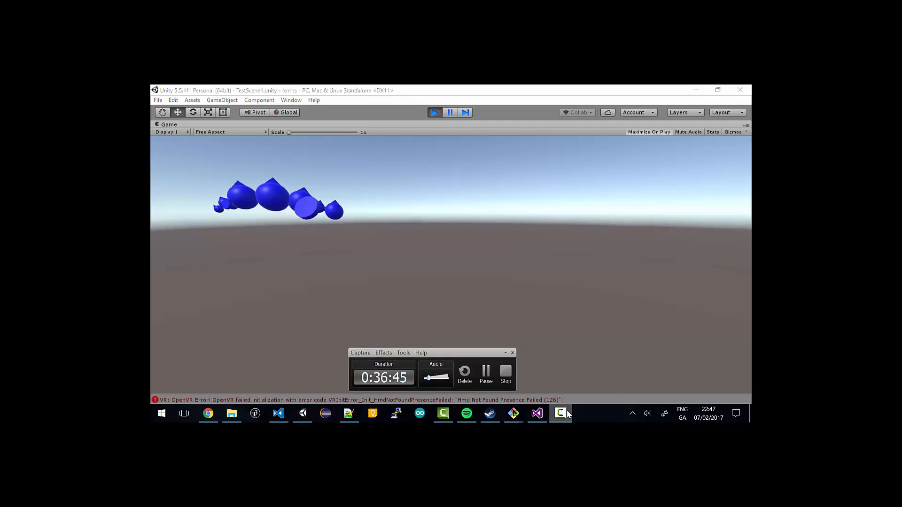